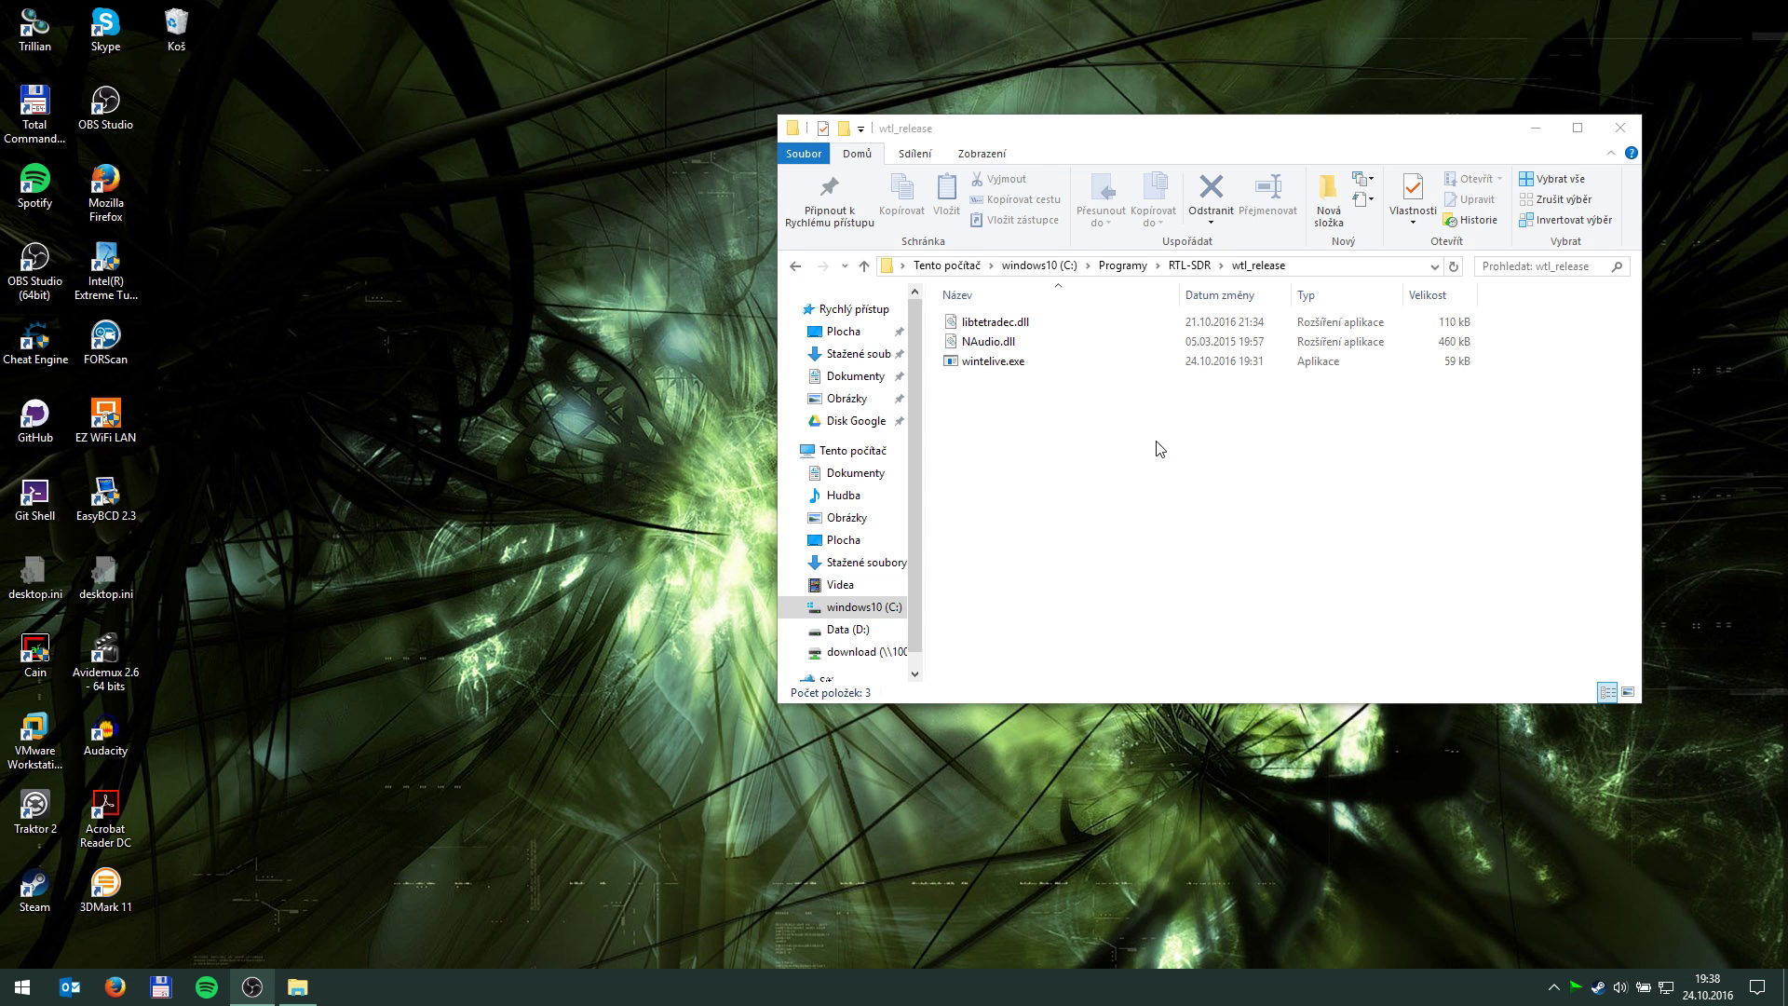
Launch GNU Radio Companion and run the telive_6ch_gr37_udp_xmlrpc_headless.grc flowgraph.
key("super")
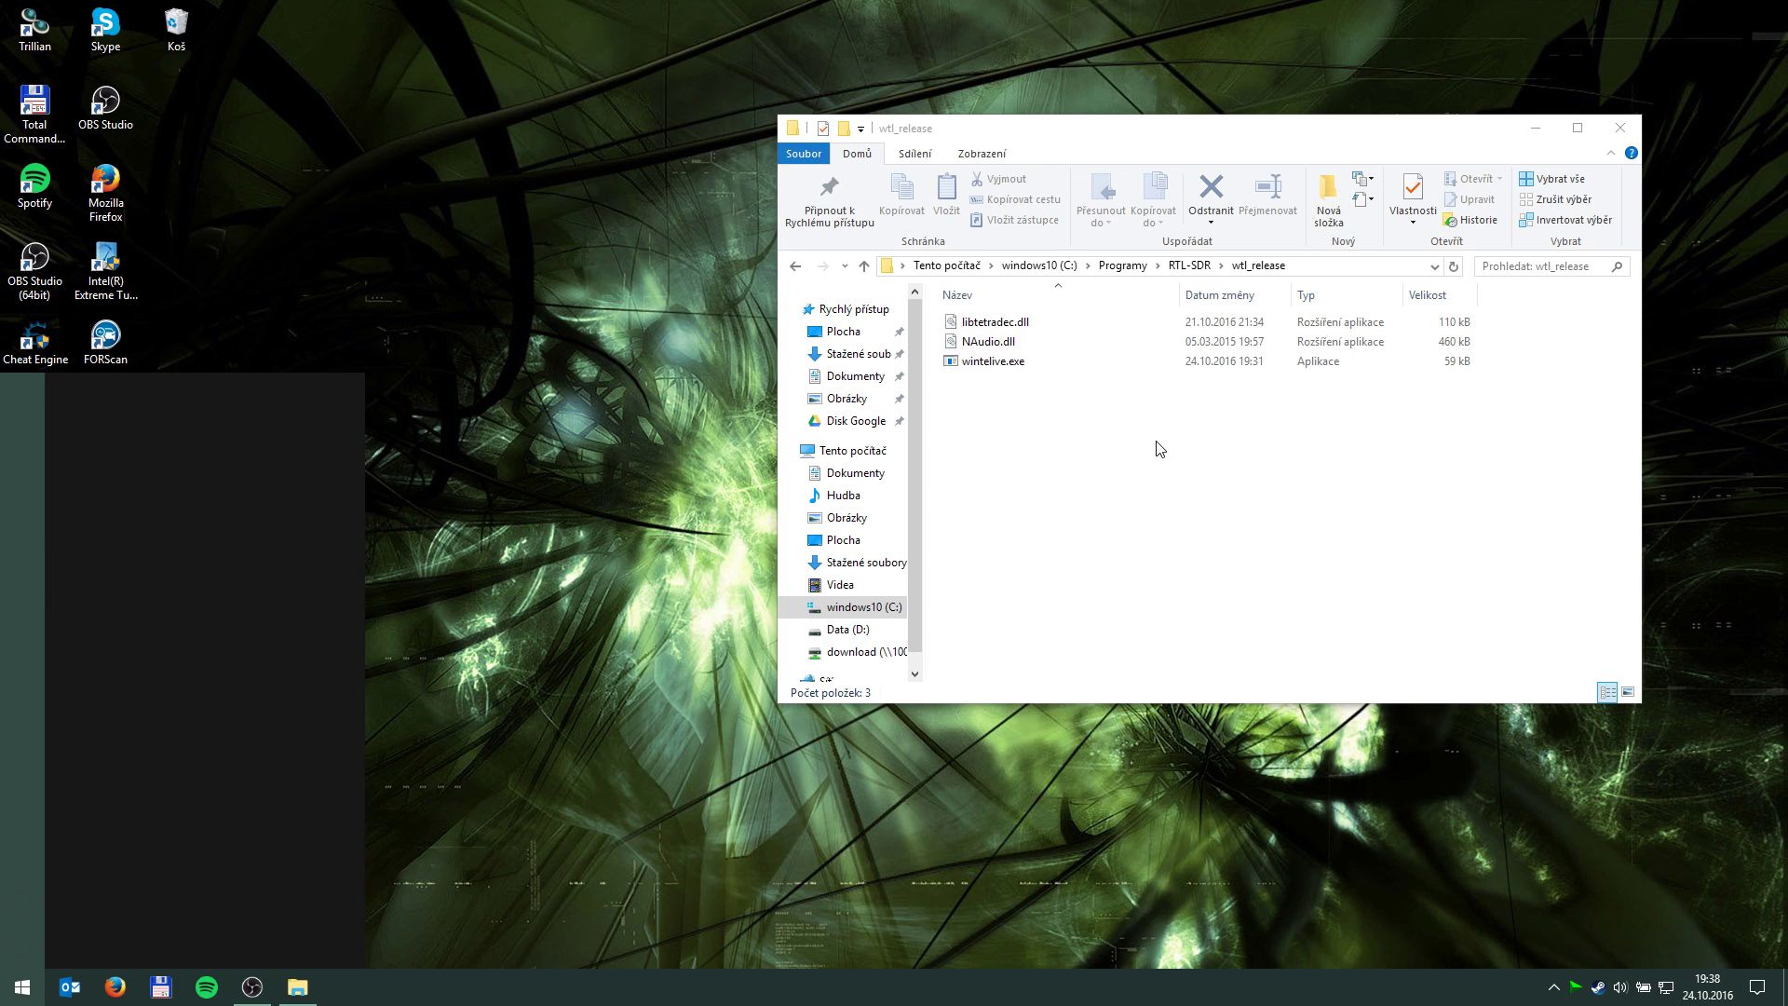
type("gnur")
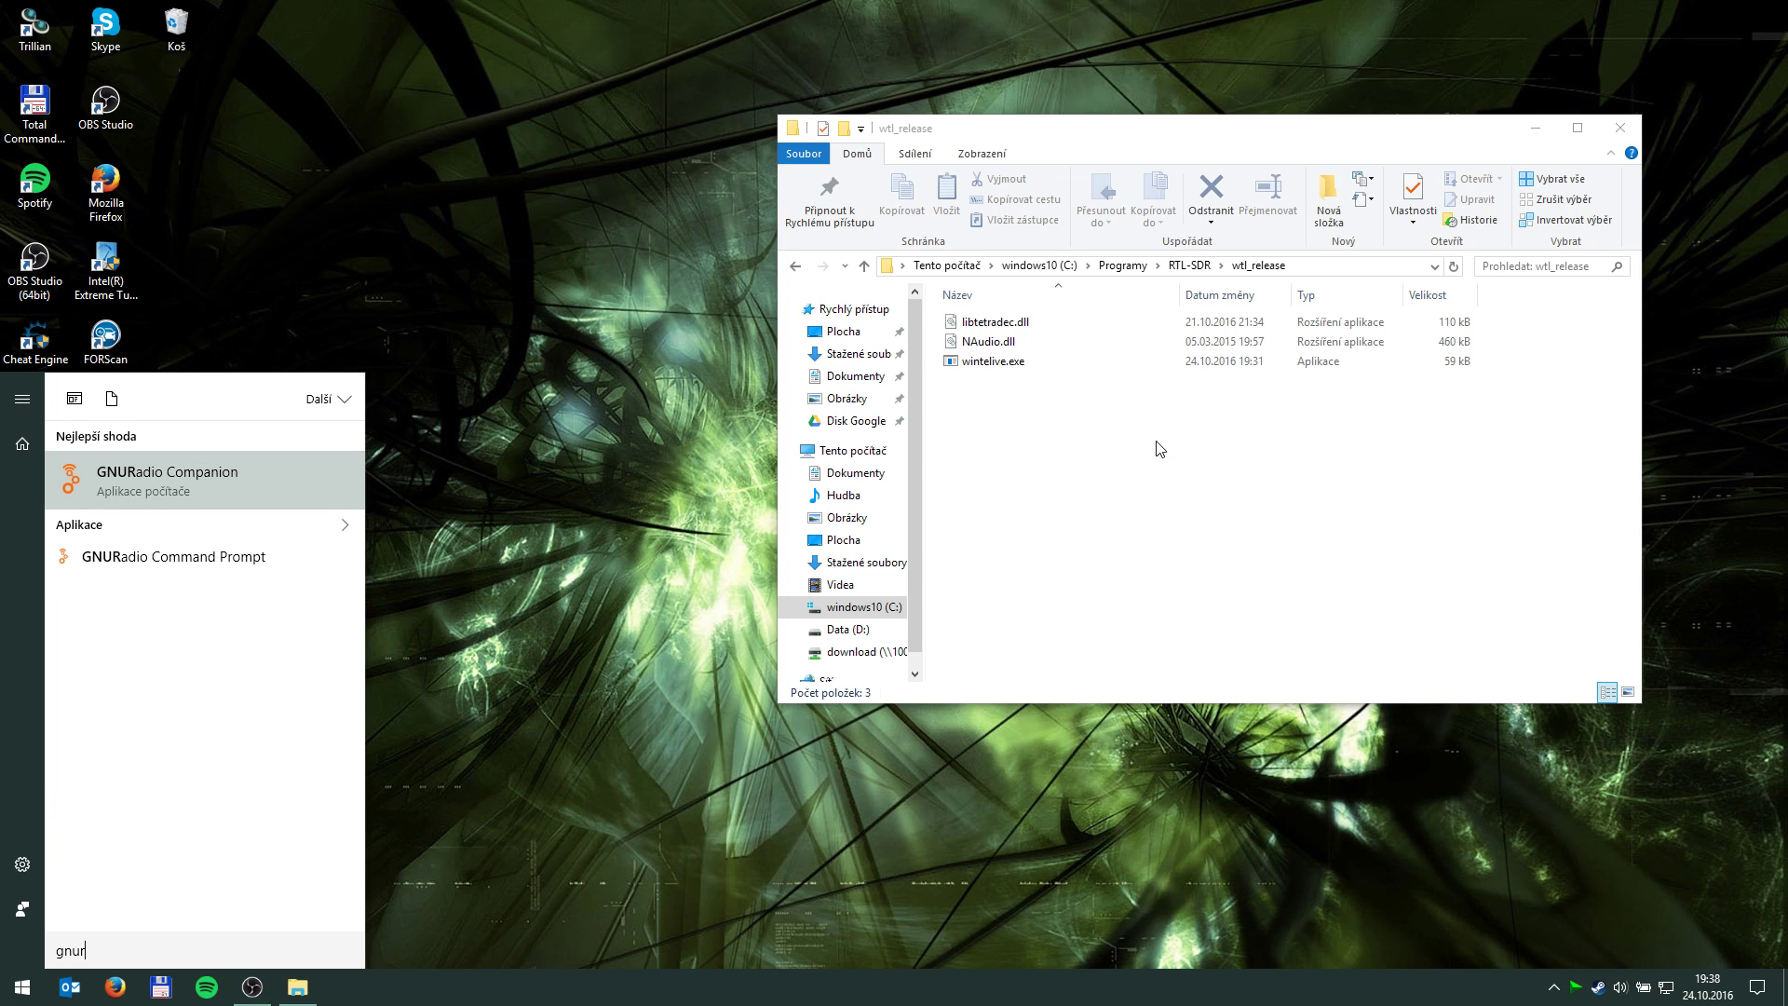
left_click(289, 473)
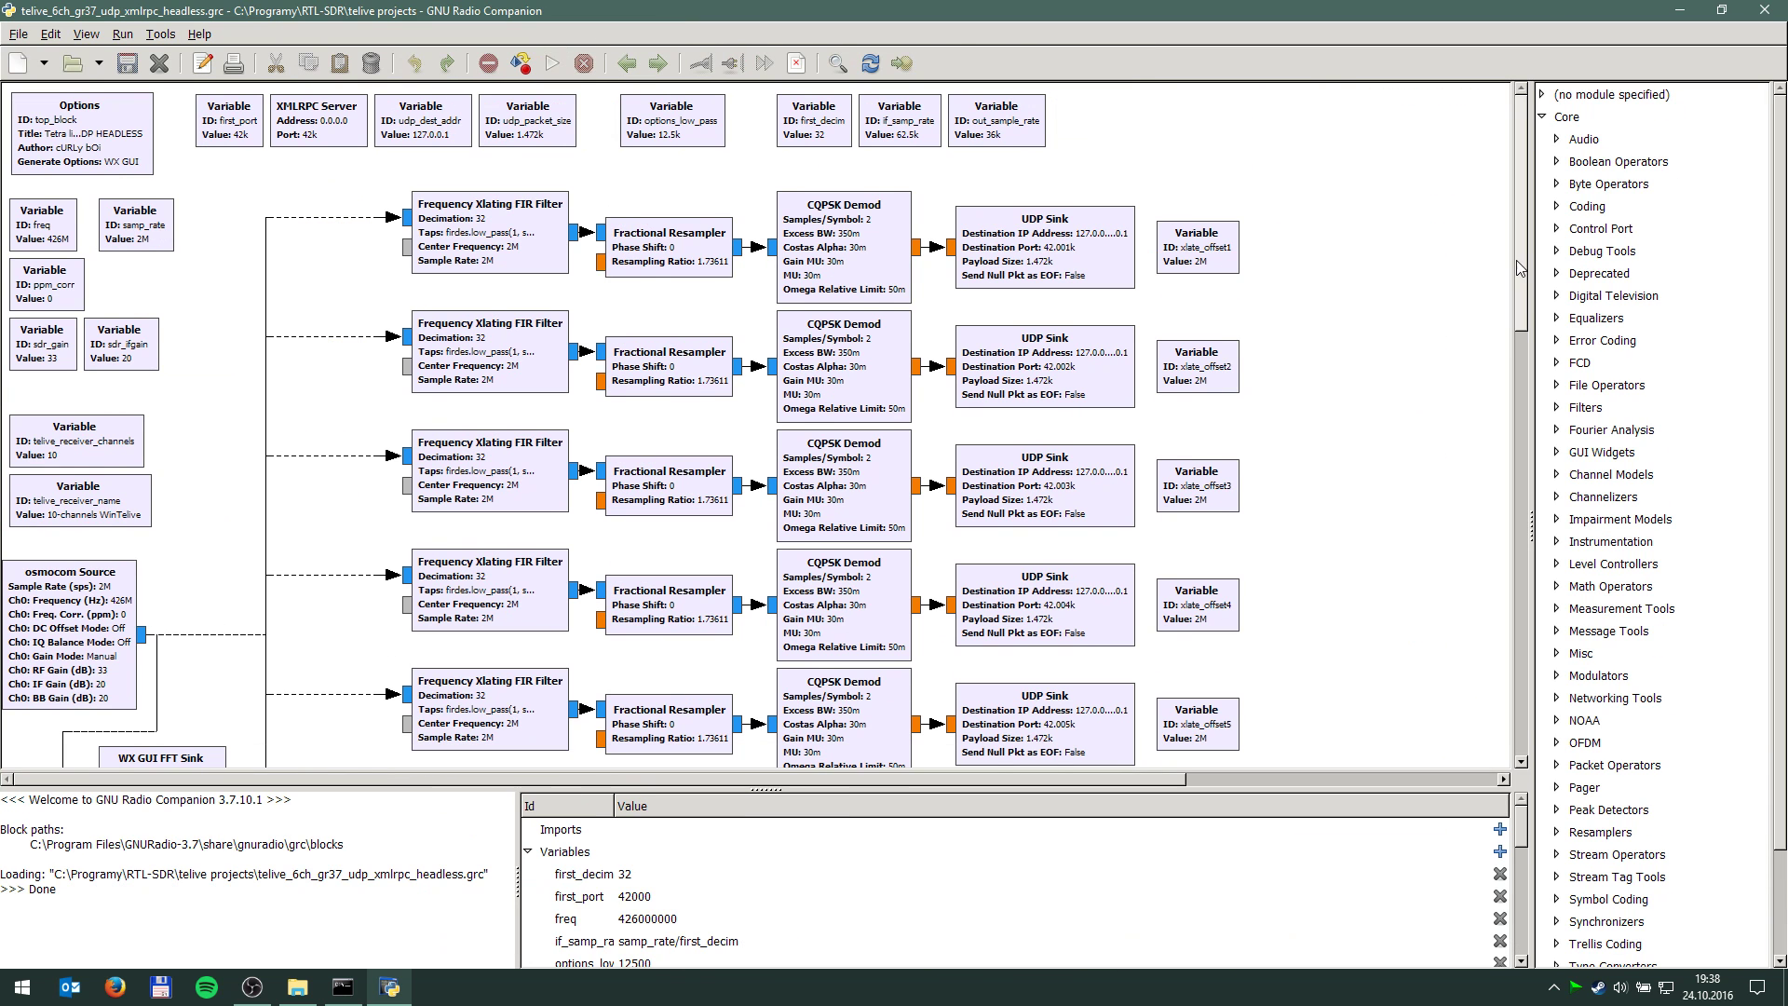
scroll(1527, 298, "down", 1)
left_click_drag(1527, 298, 1525, 262)
left_click_drag(1523, 258, 1511, 206)
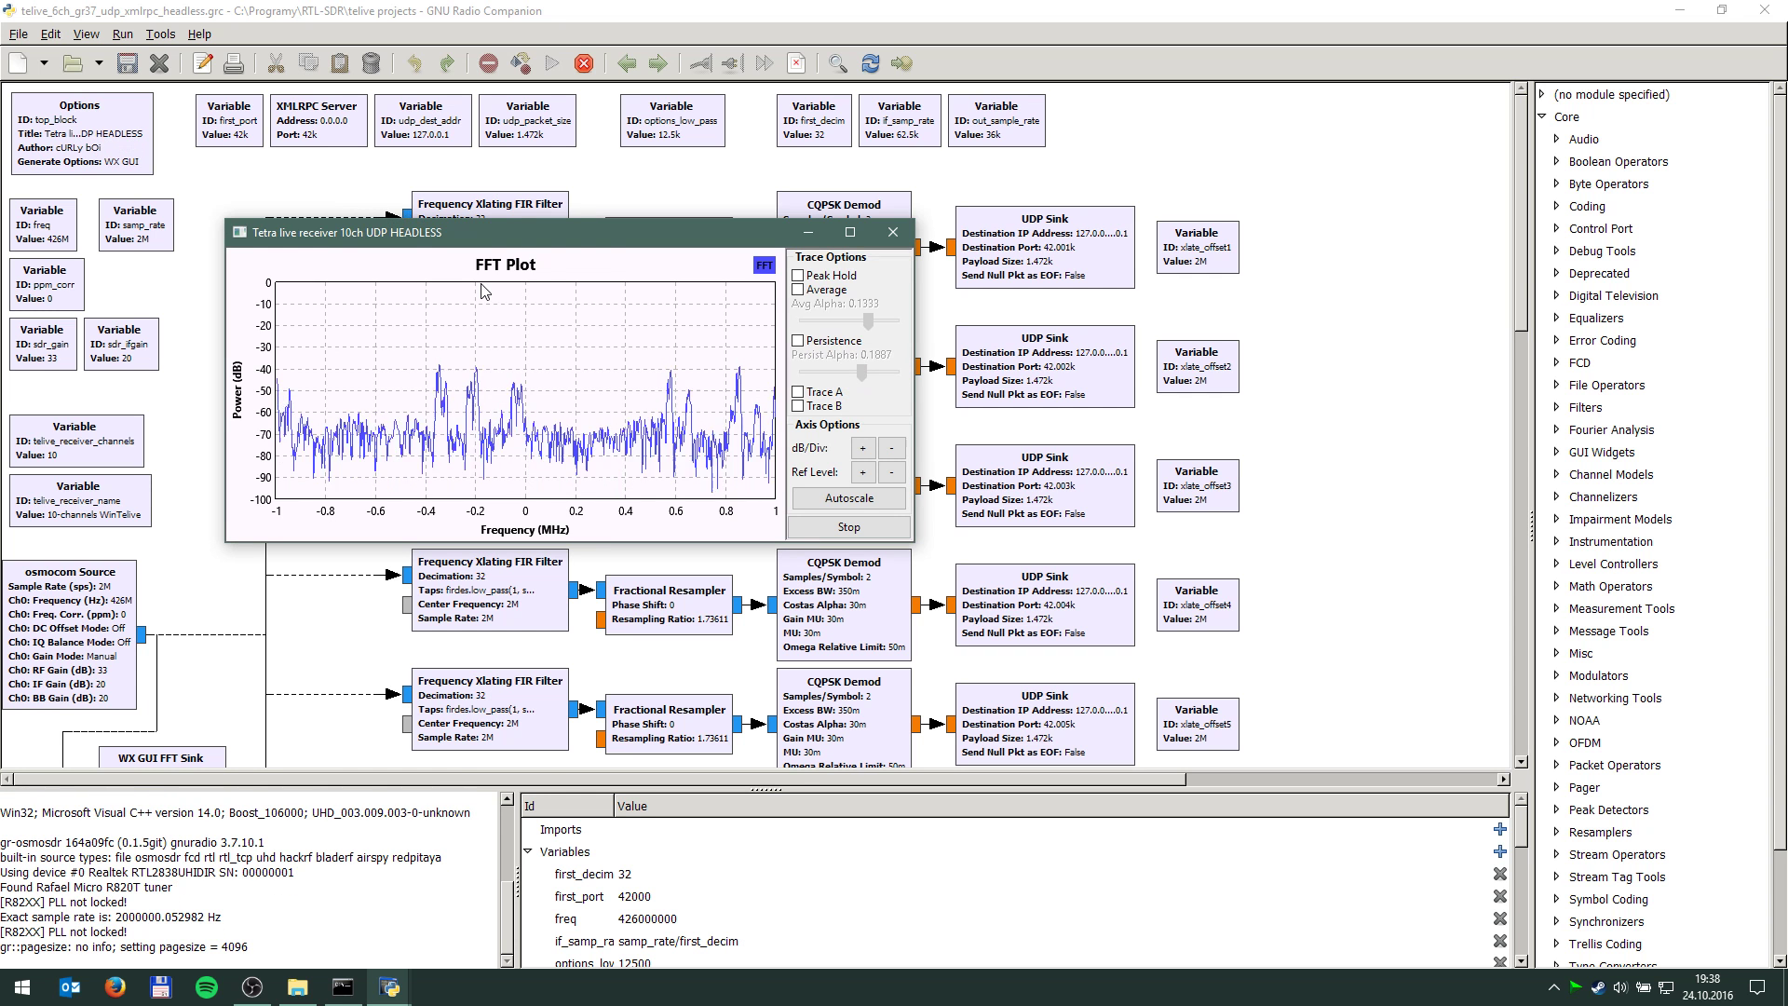
Enable averaging in the FFT plot and move its window aside, with the GNURadio Companion console placed below it.
left_click(838, 292)
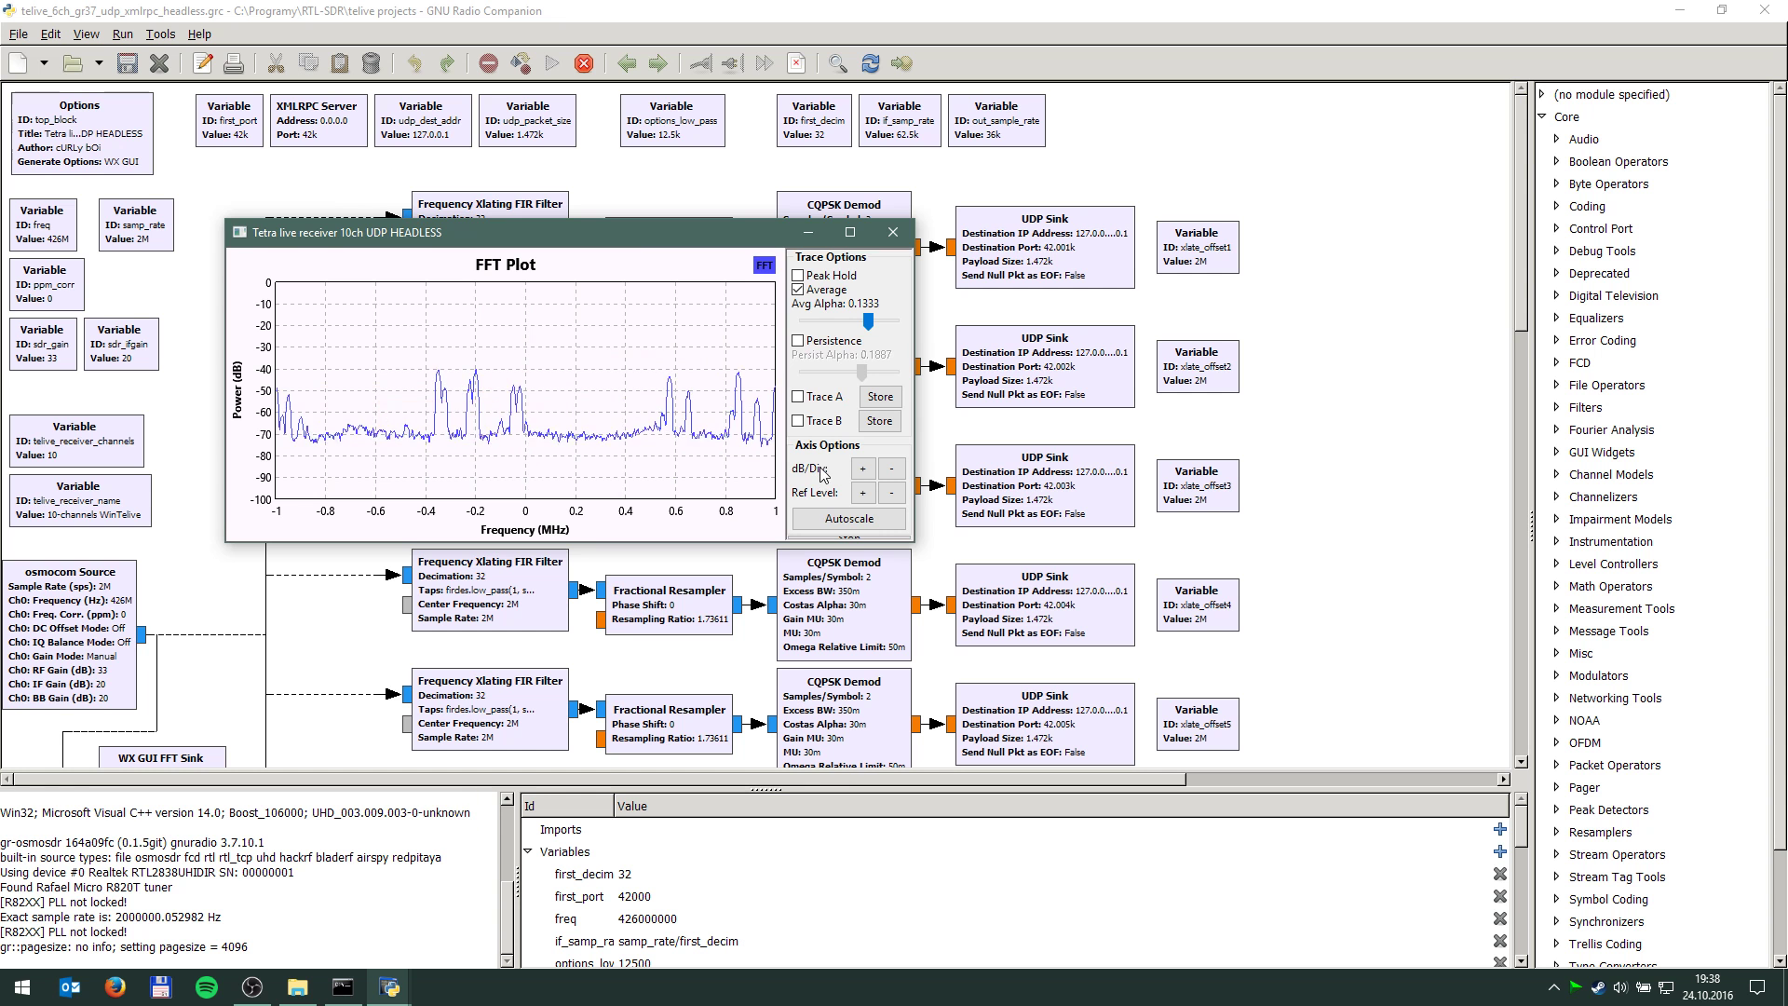
left_click_drag(657, 231, 1448, 71)
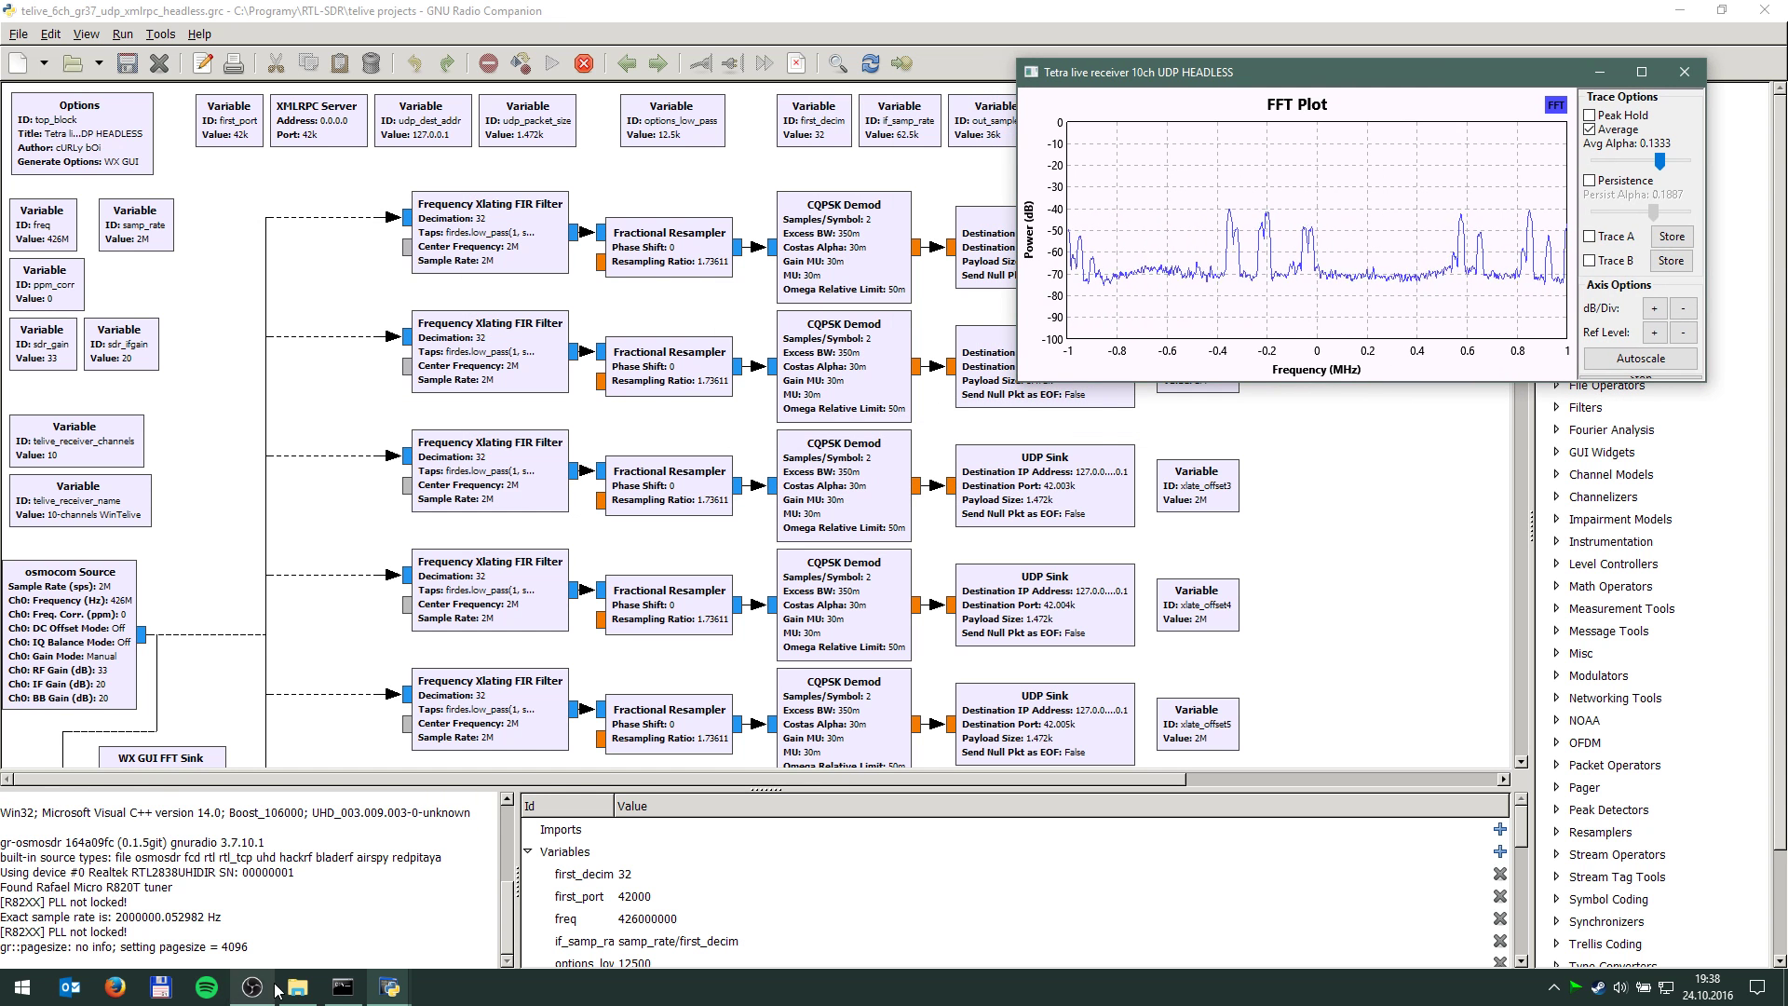
left_click(342, 987)
left_click_drag(589, 184, 1259, 459)
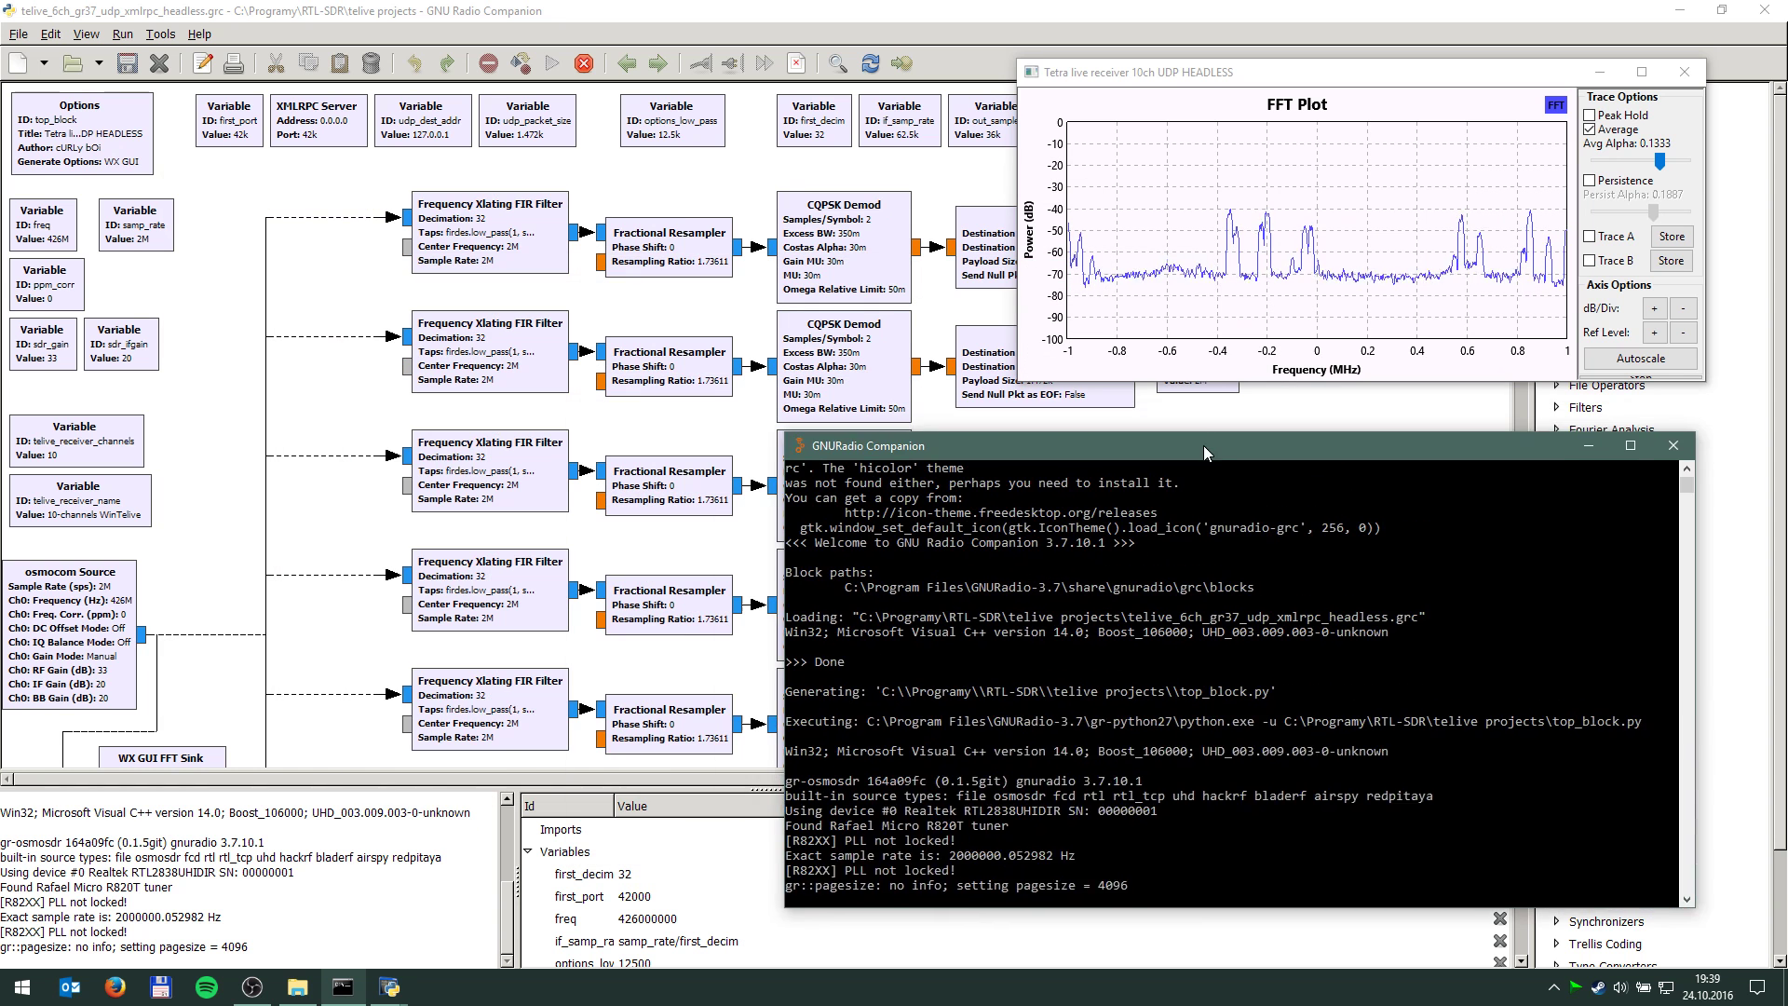
Return to the flowgraph and inspect the CQPSK Demod block in the first receiver chain.
left_click(1210, 32)
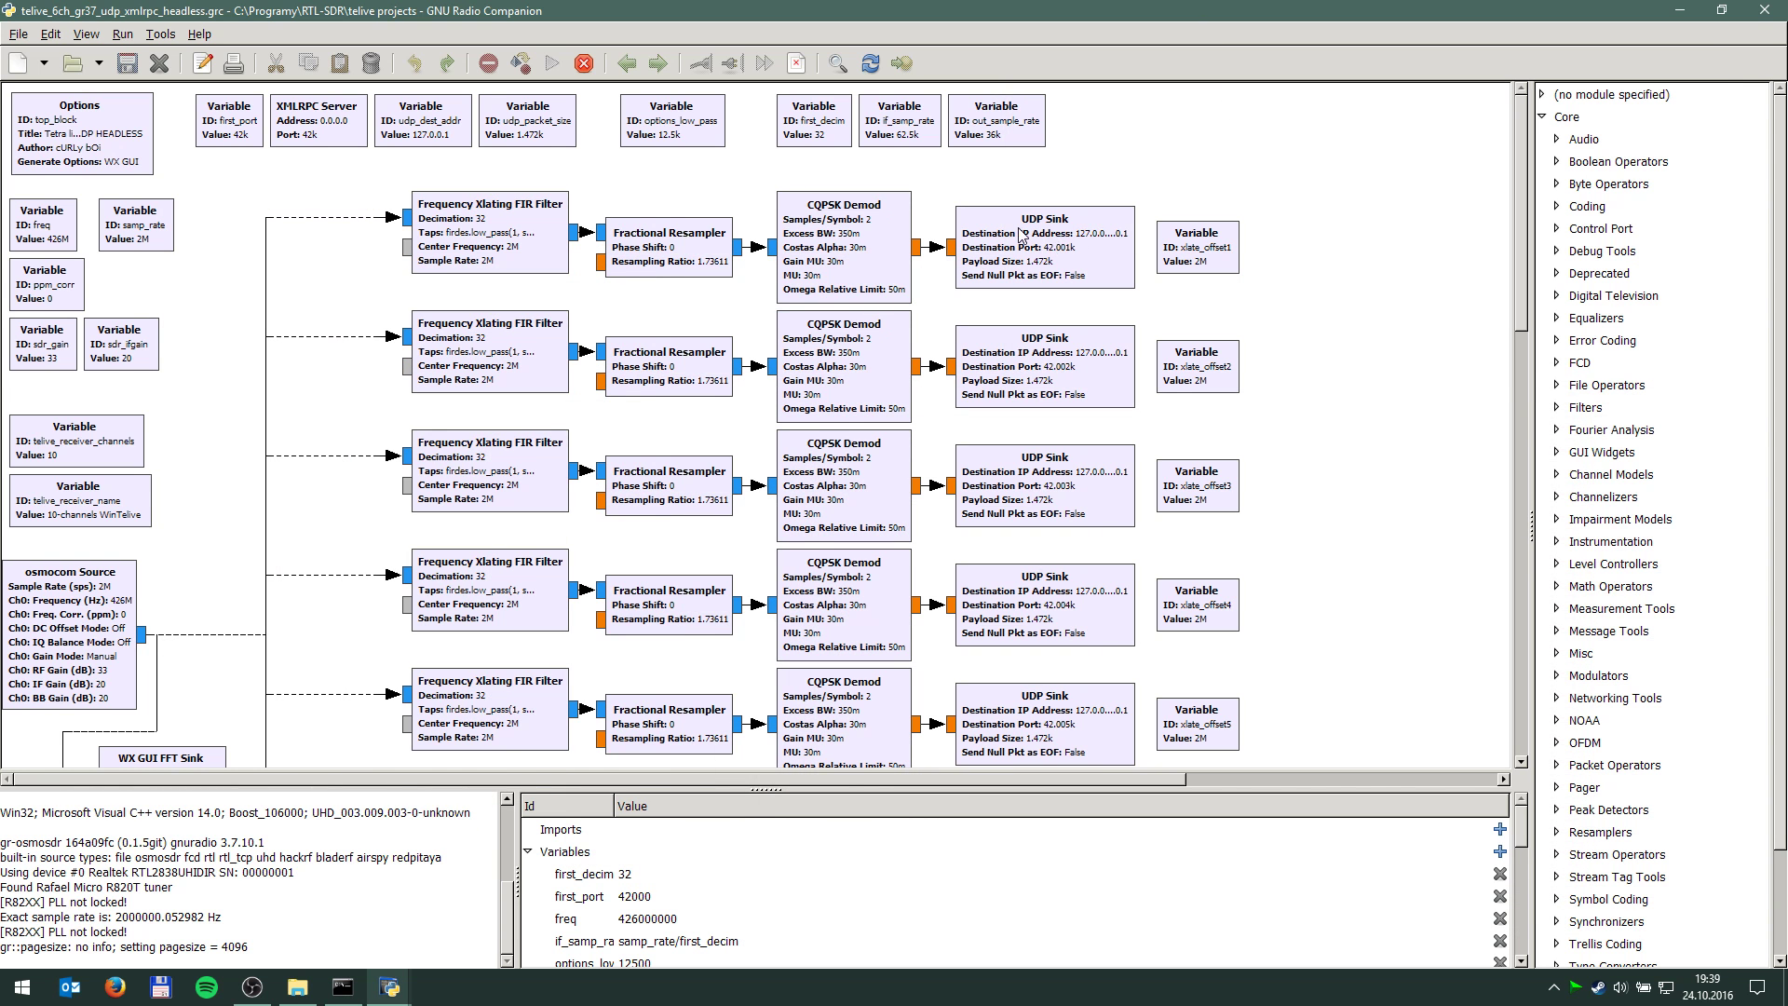
left_click(812, 216)
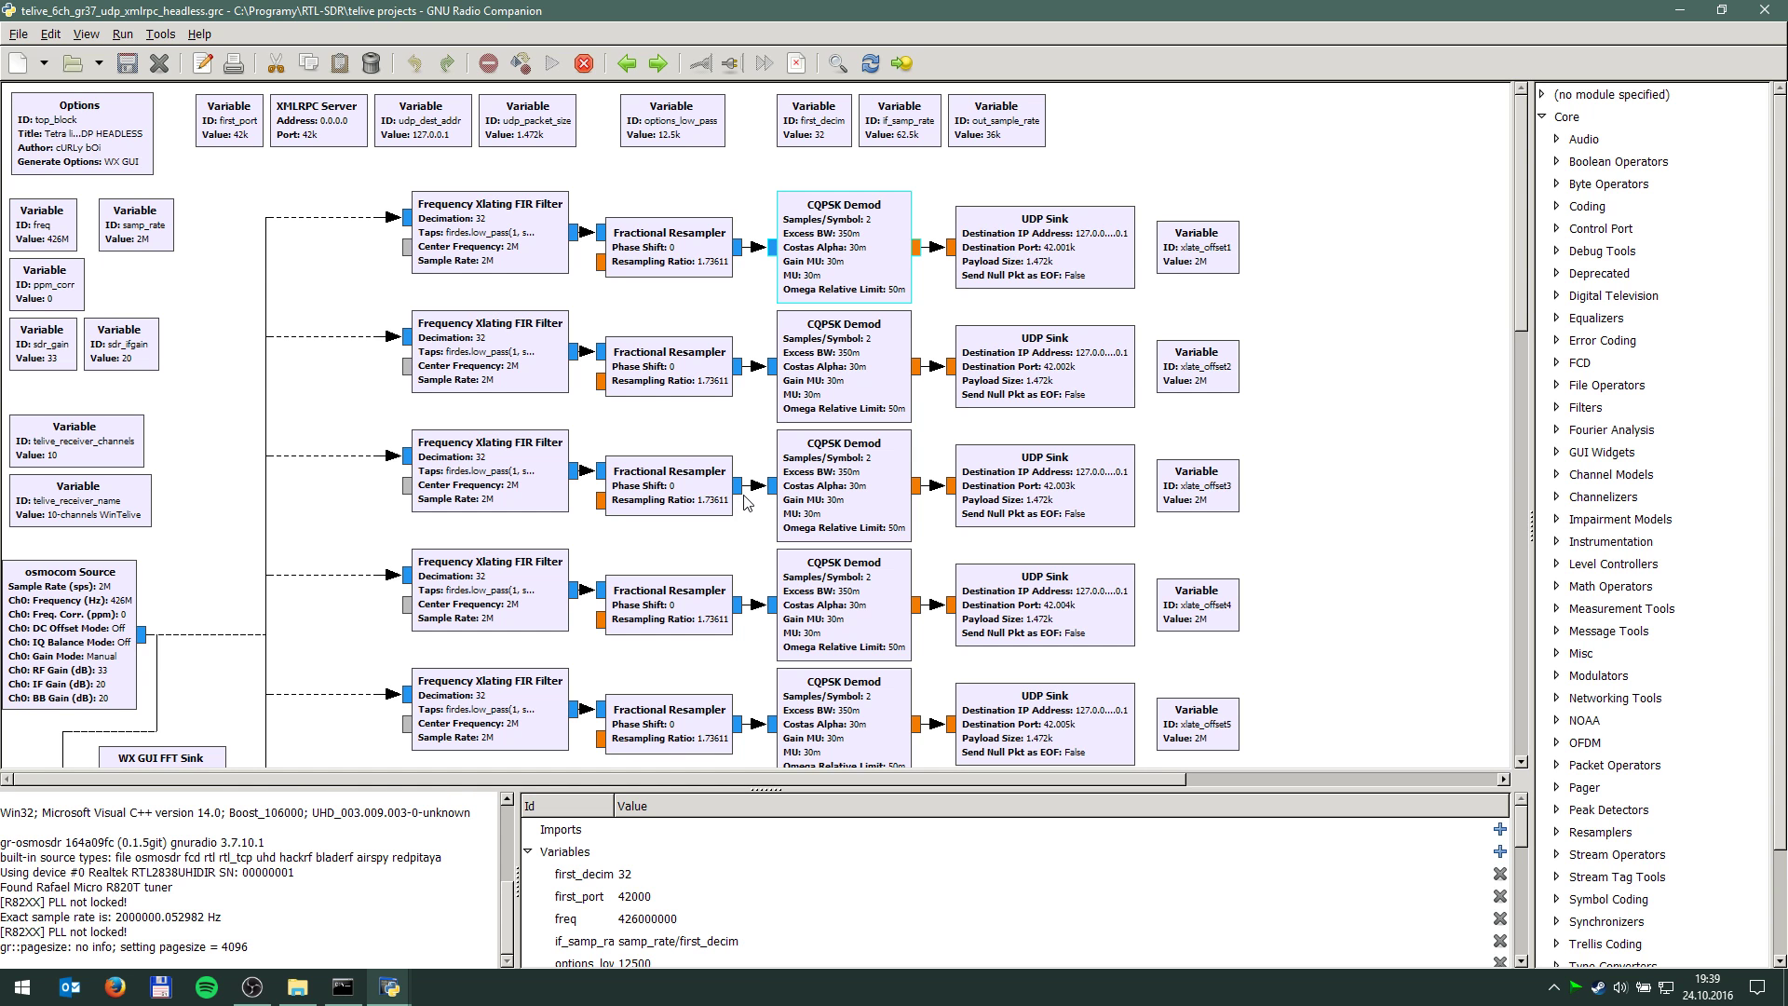
left_click(1308, 497)
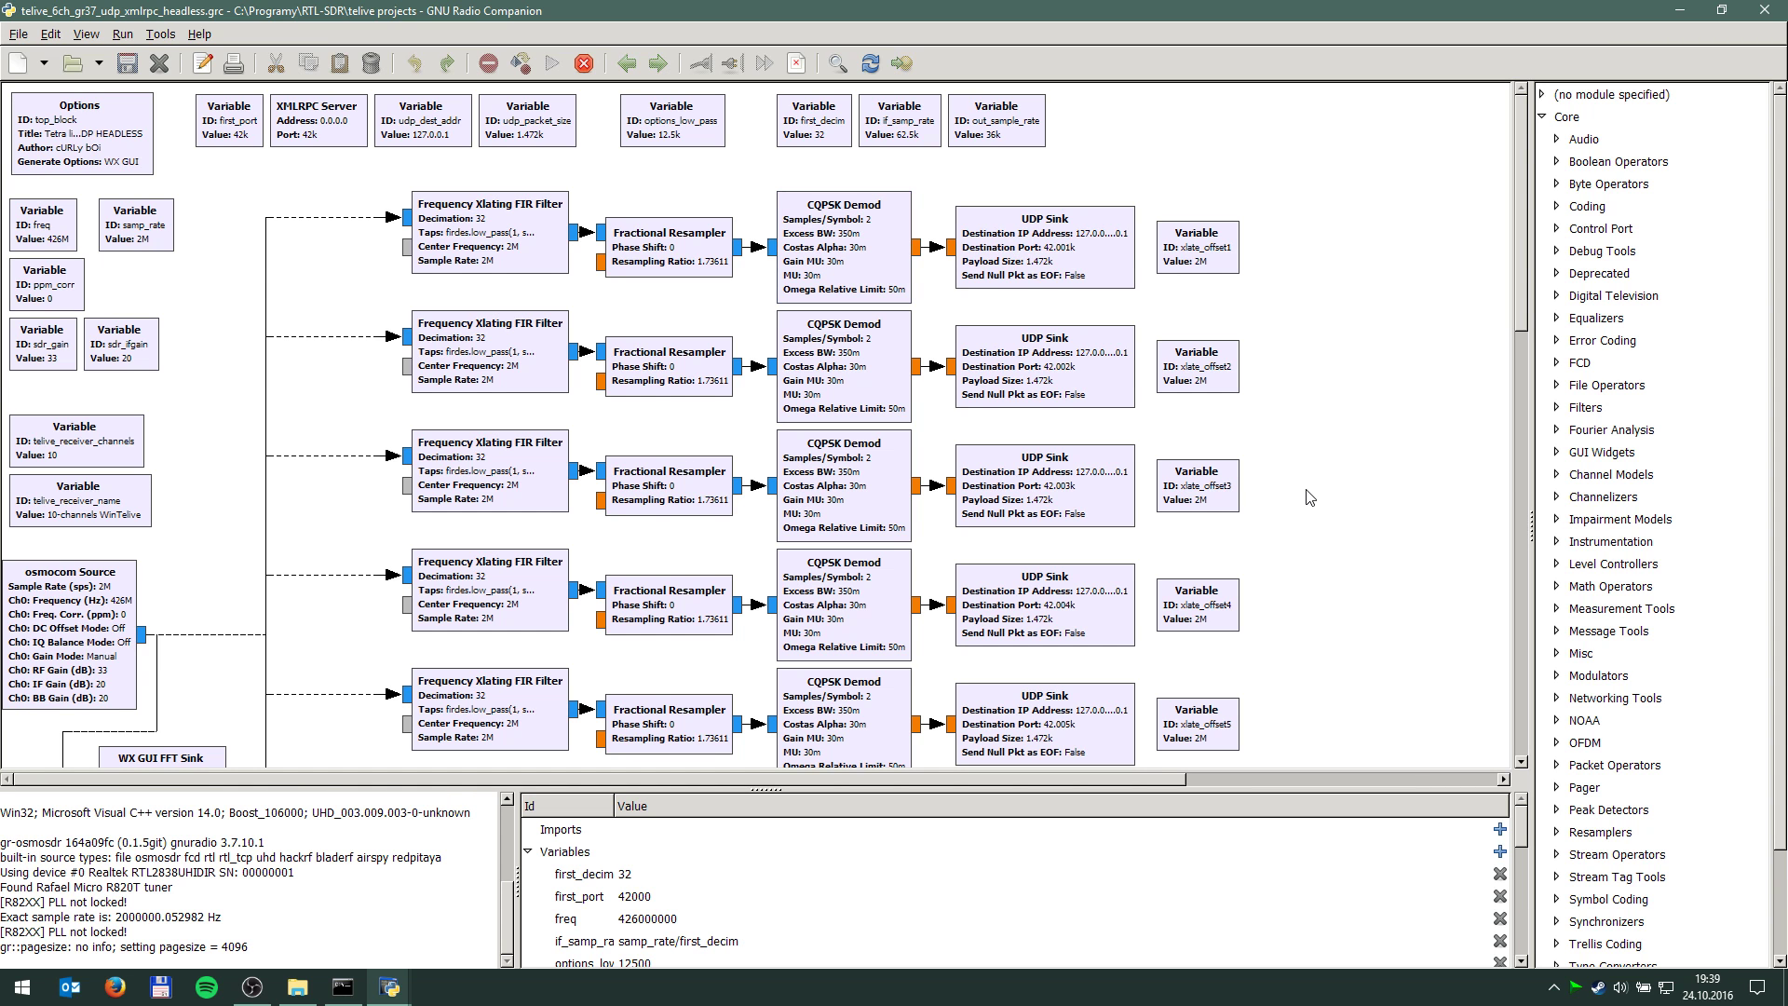
Open an MSYS2 MSYS terminal and move its window over the middle of the flowgraph.
key("super")
type("msys")
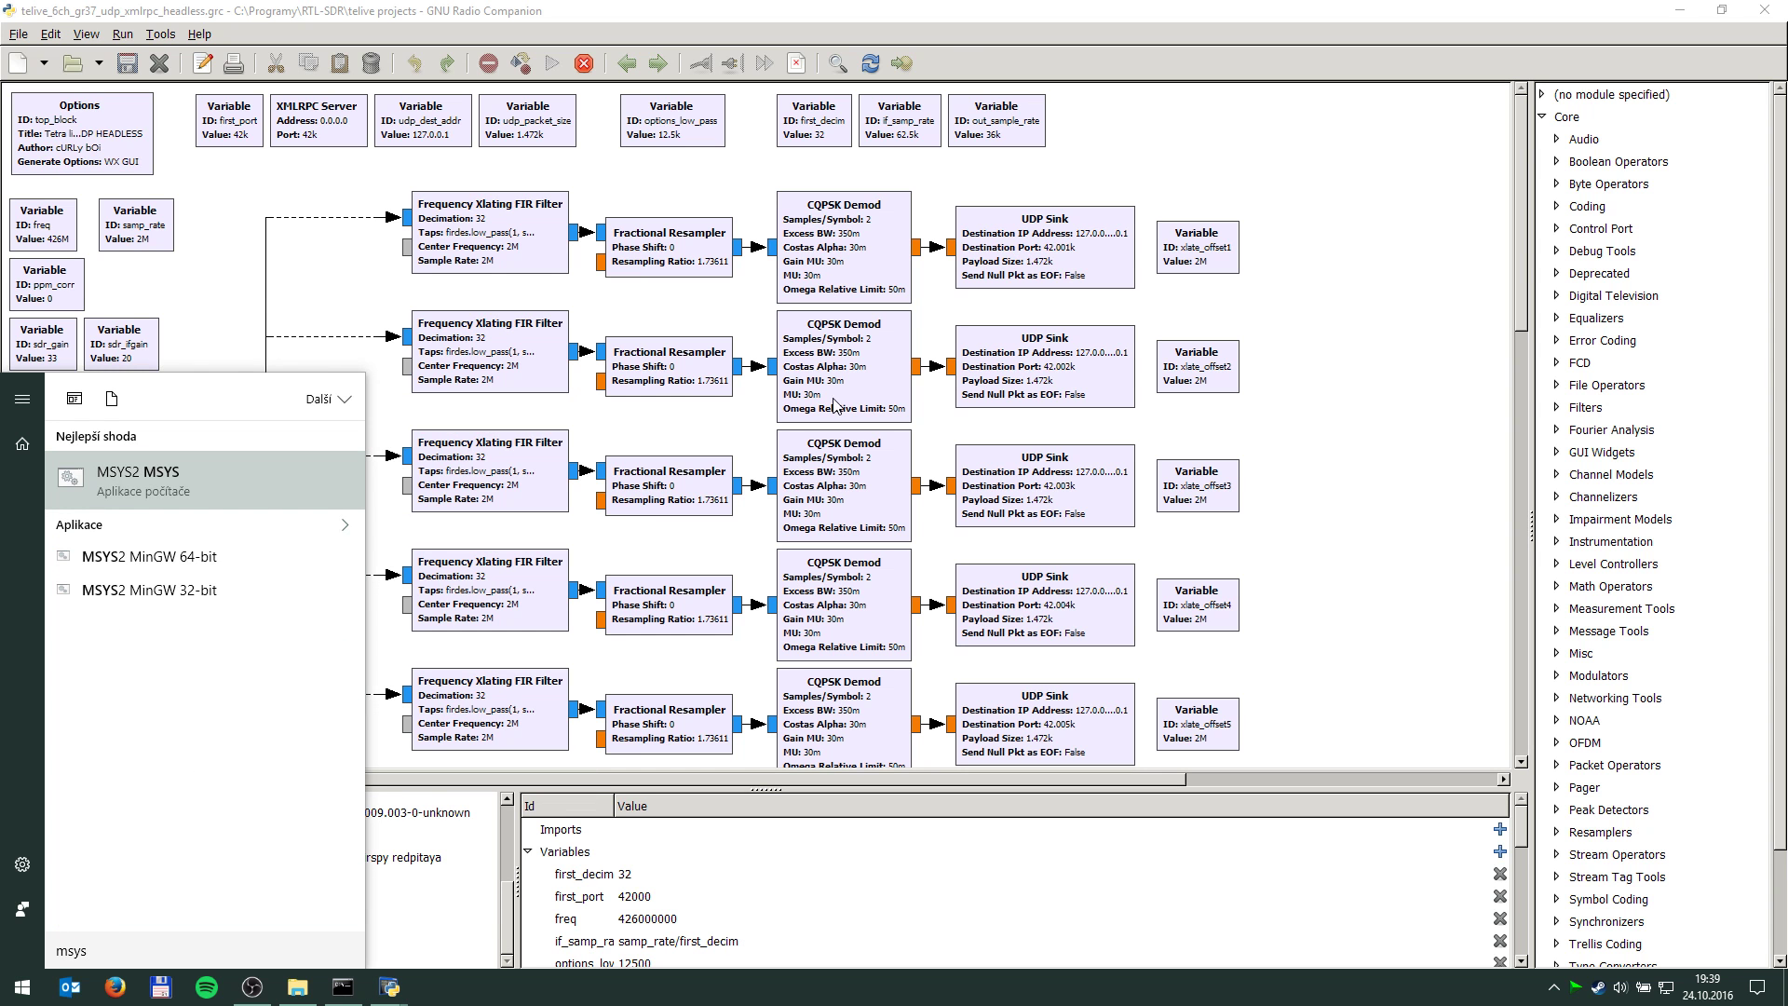
left_click(177, 485)
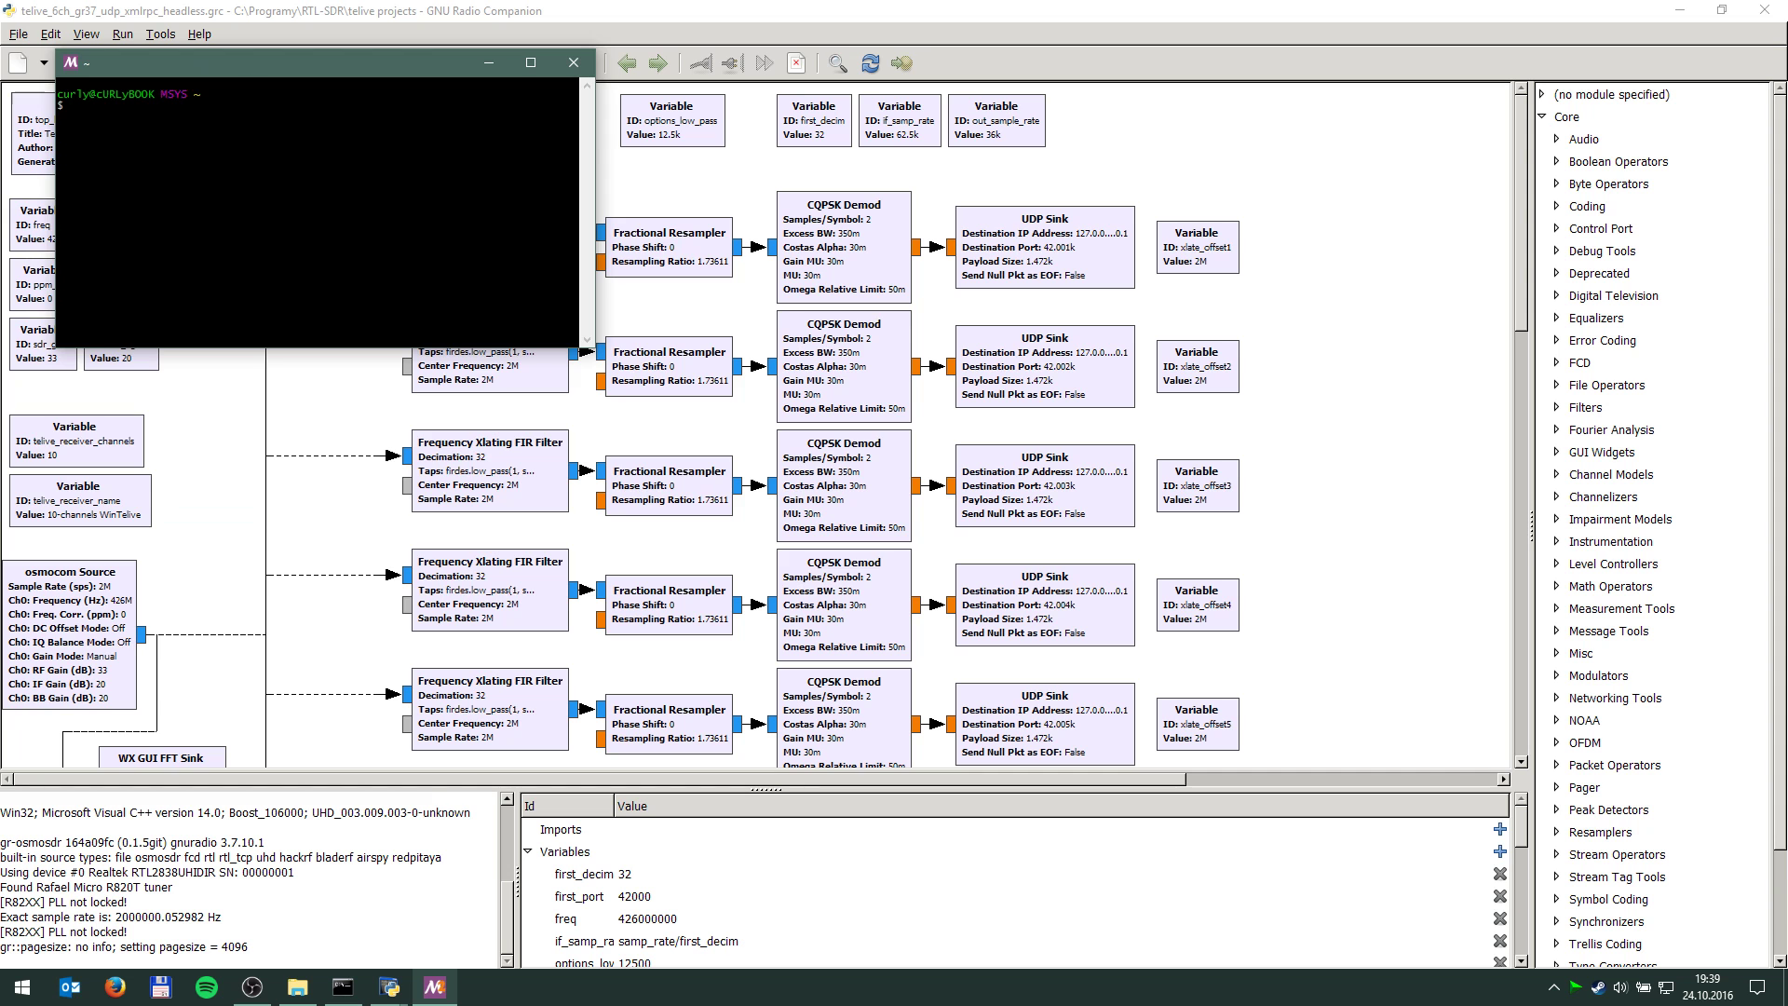
left_click_drag(260, 72, 608, 325)
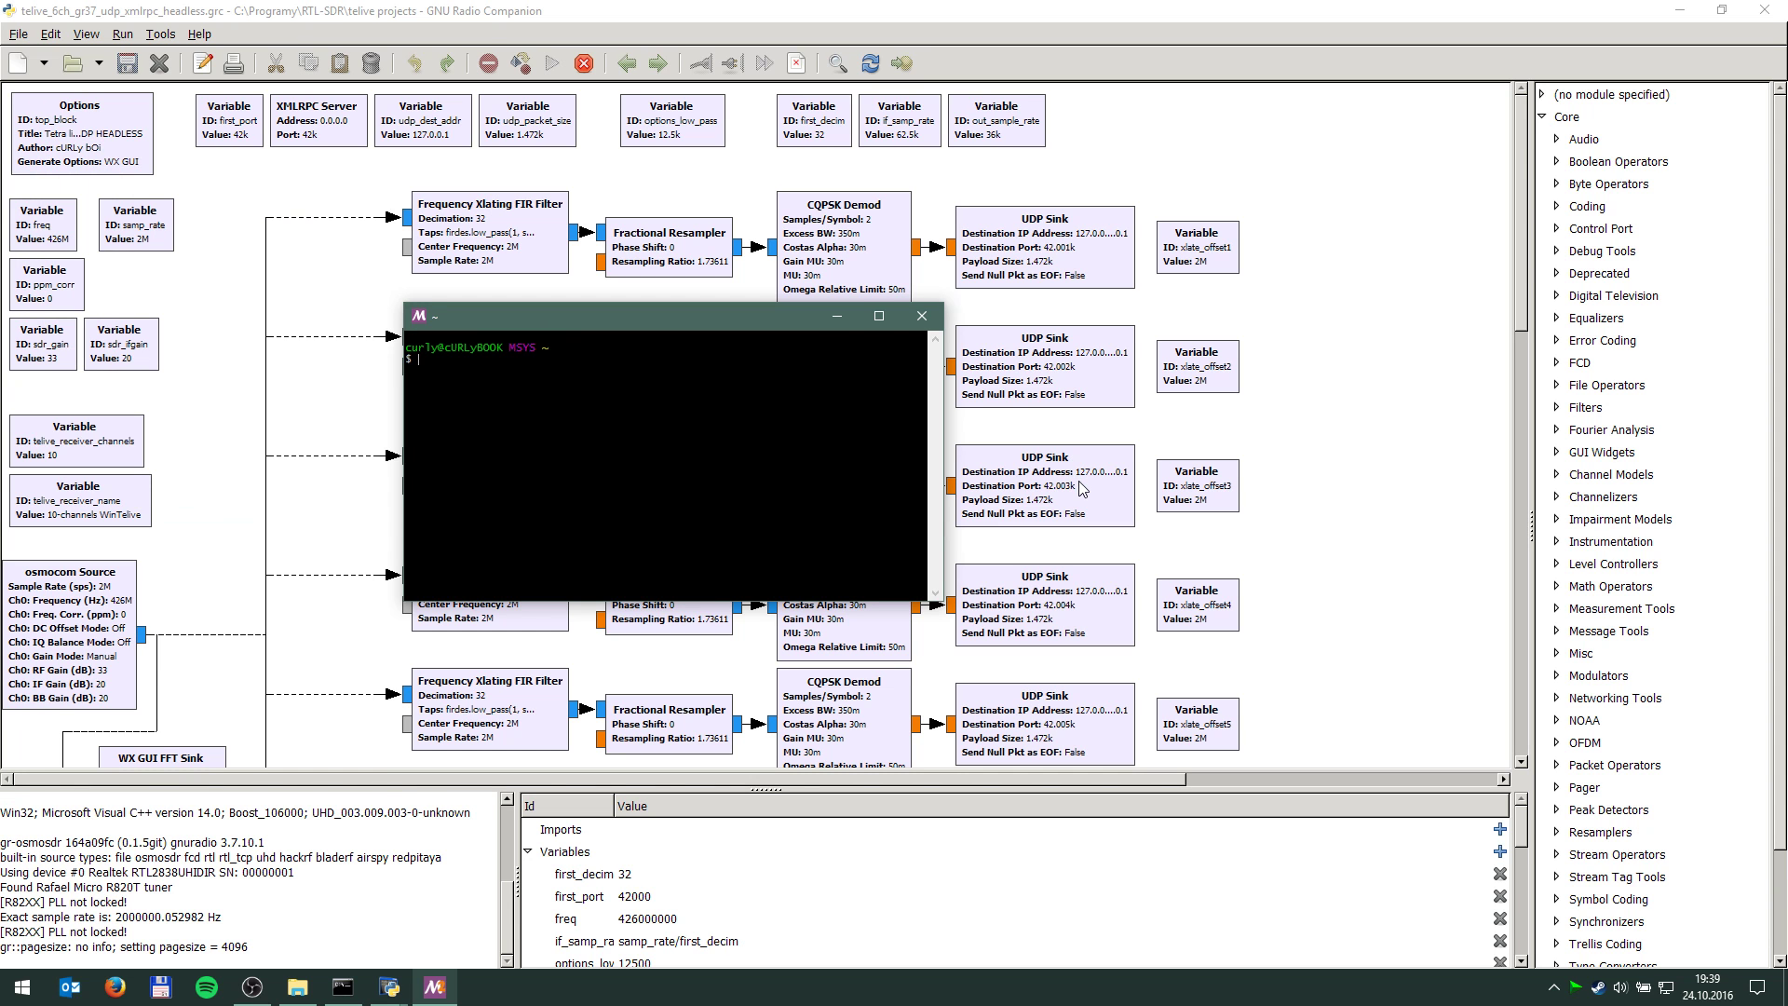
Start the Tetra tmux session in the MSYS2 terminal.
type("mx")
key("BackSpace")
type("ux")
key("Tab")
key("Return")
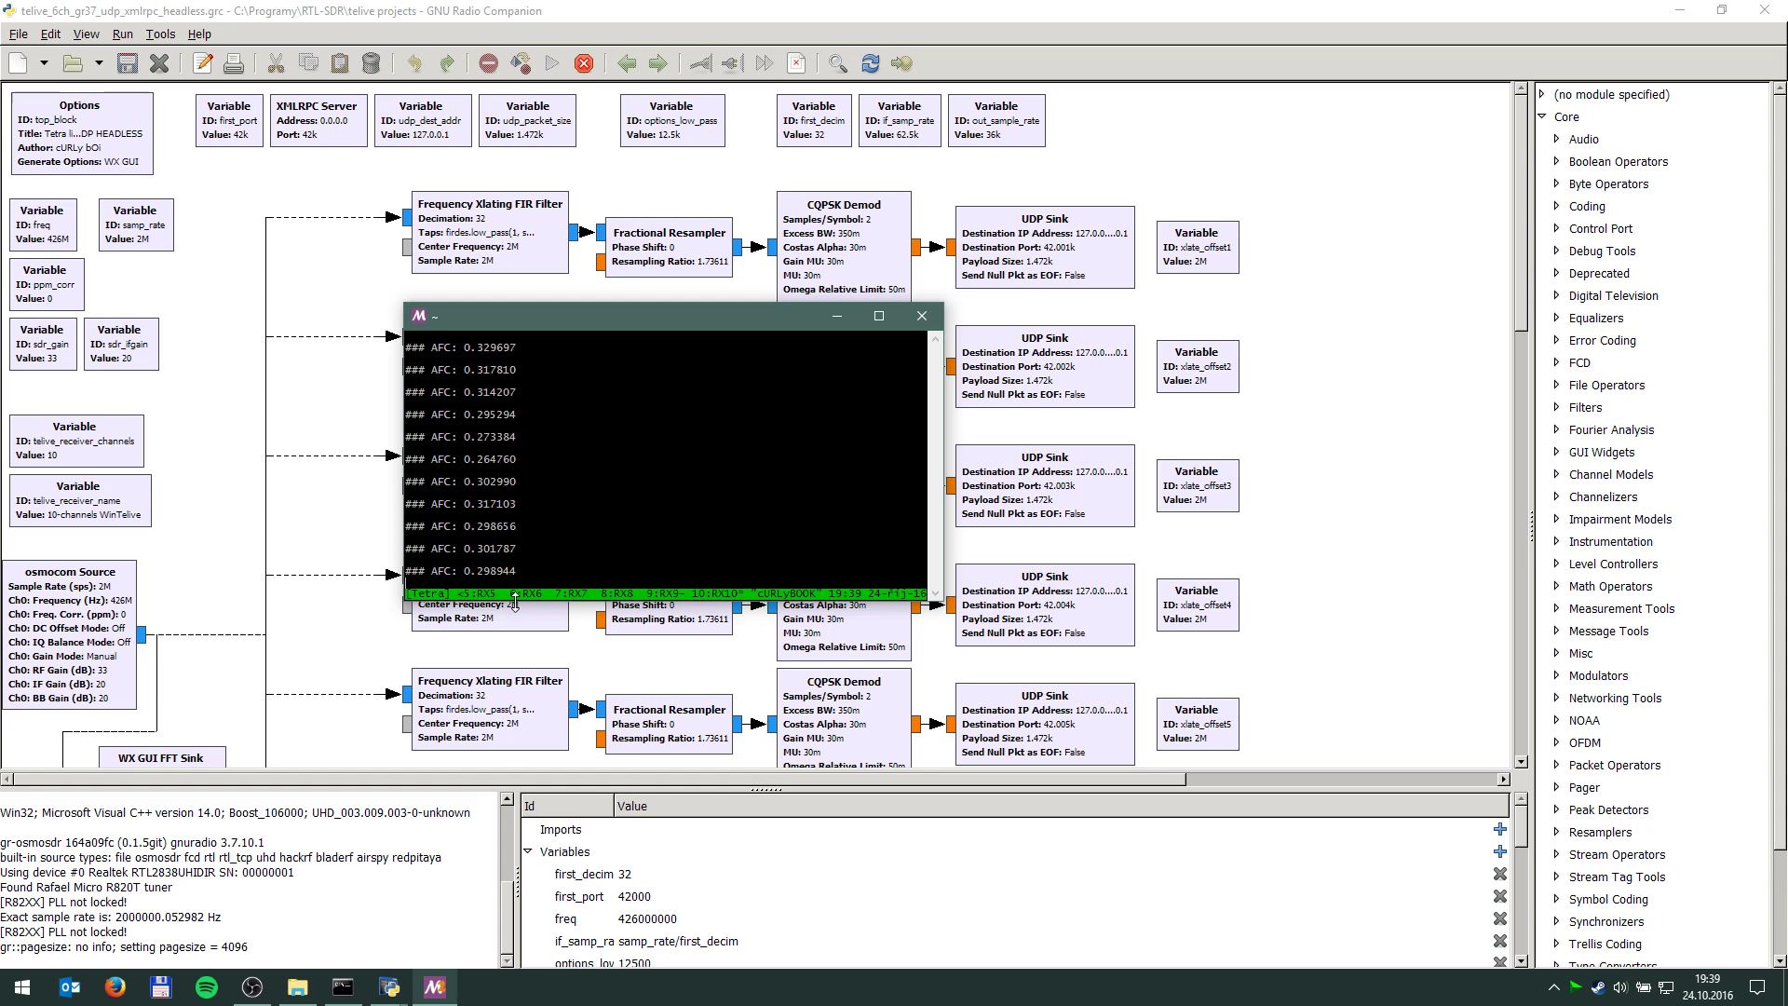
Browse the window list of the Tetra tmux session and switch to the RX1 window.
key("ctrl+a")
key("quotedbl")
key("Up")
key("Up")
key("Up")
key("Up")
key("Up")
key("Up")
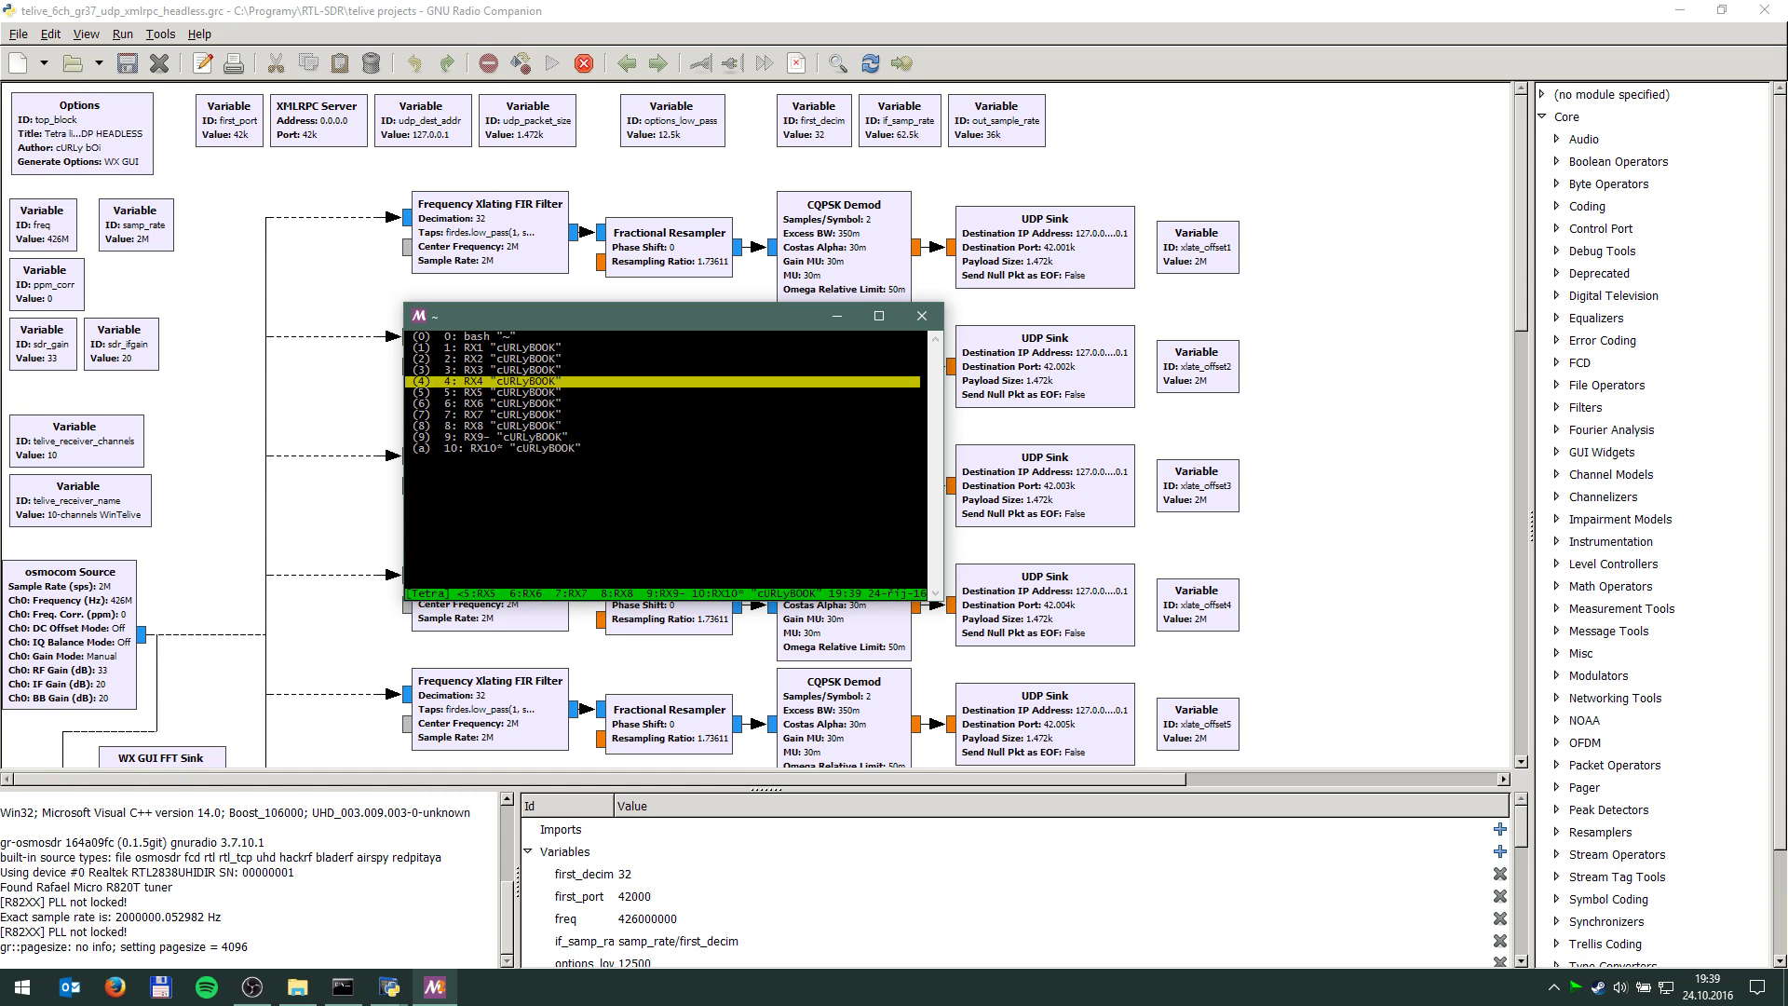
key("Up")
key("Up")
key("Down")
key("Down")
key("Down")
key("Down")
key("Down")
key("Down")
key("Up")
key("Up")
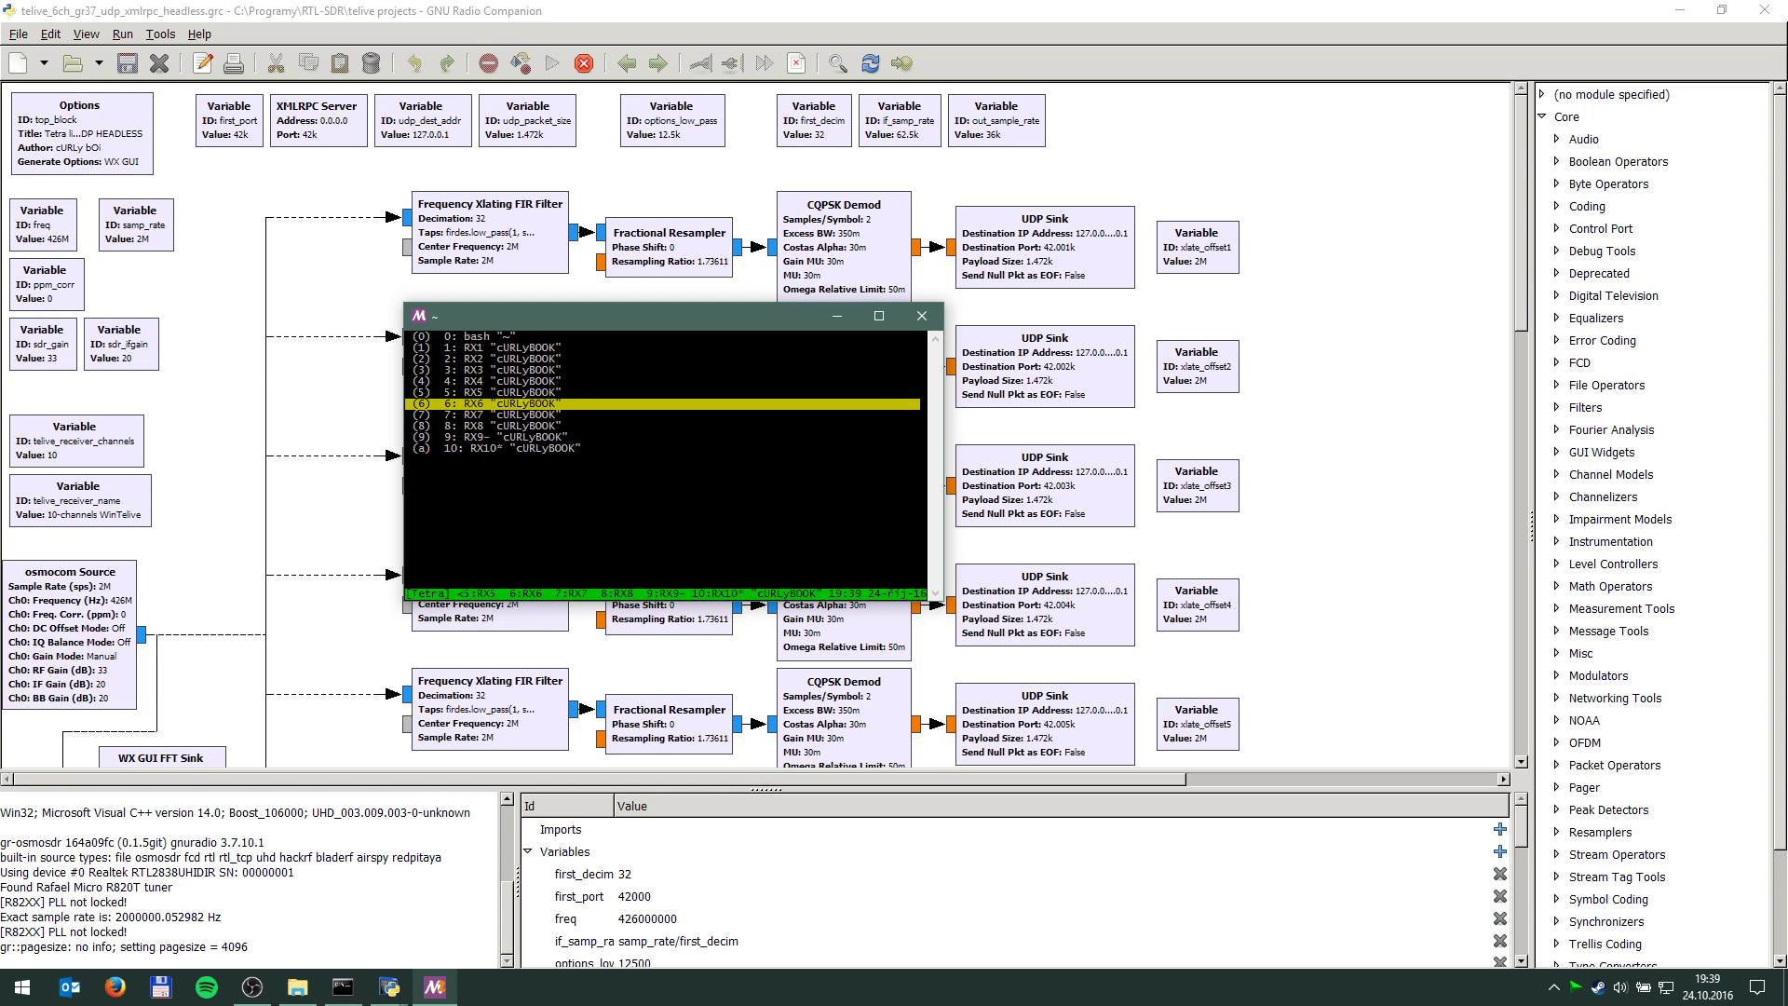
key("Up")
key("Up")
key("Up")
key("Up")
key("Up")
key("Down")
key("Up")
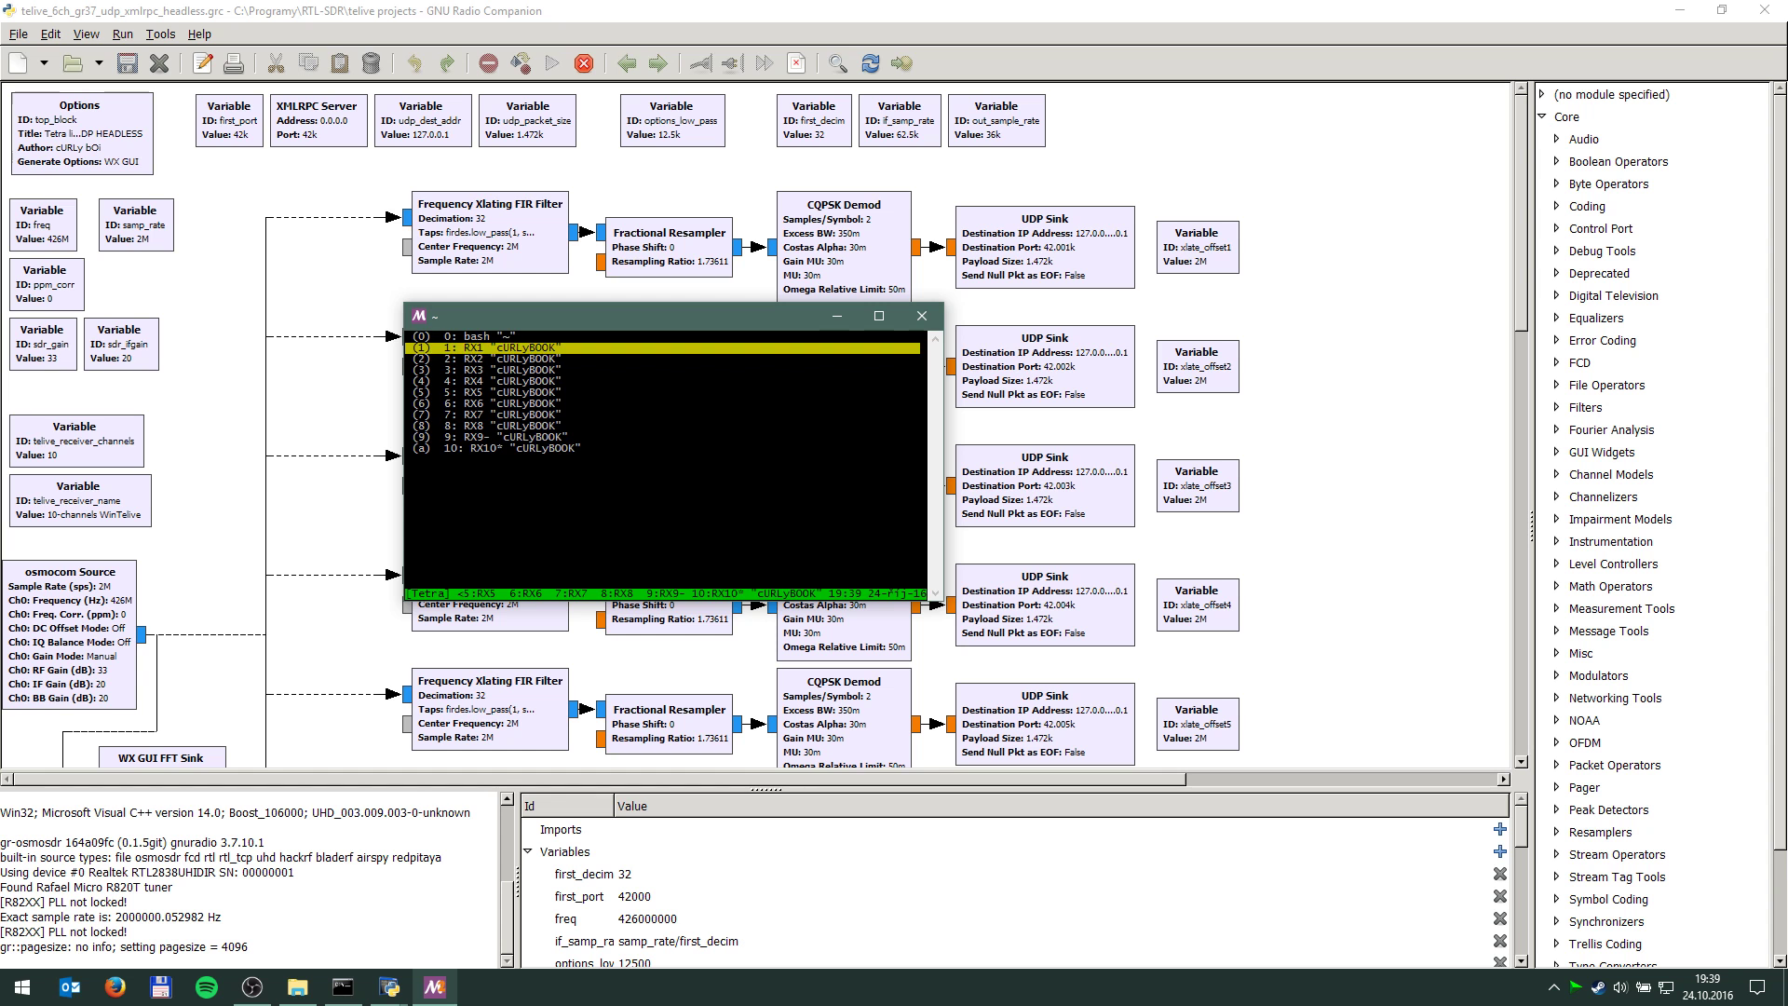
key("Return")
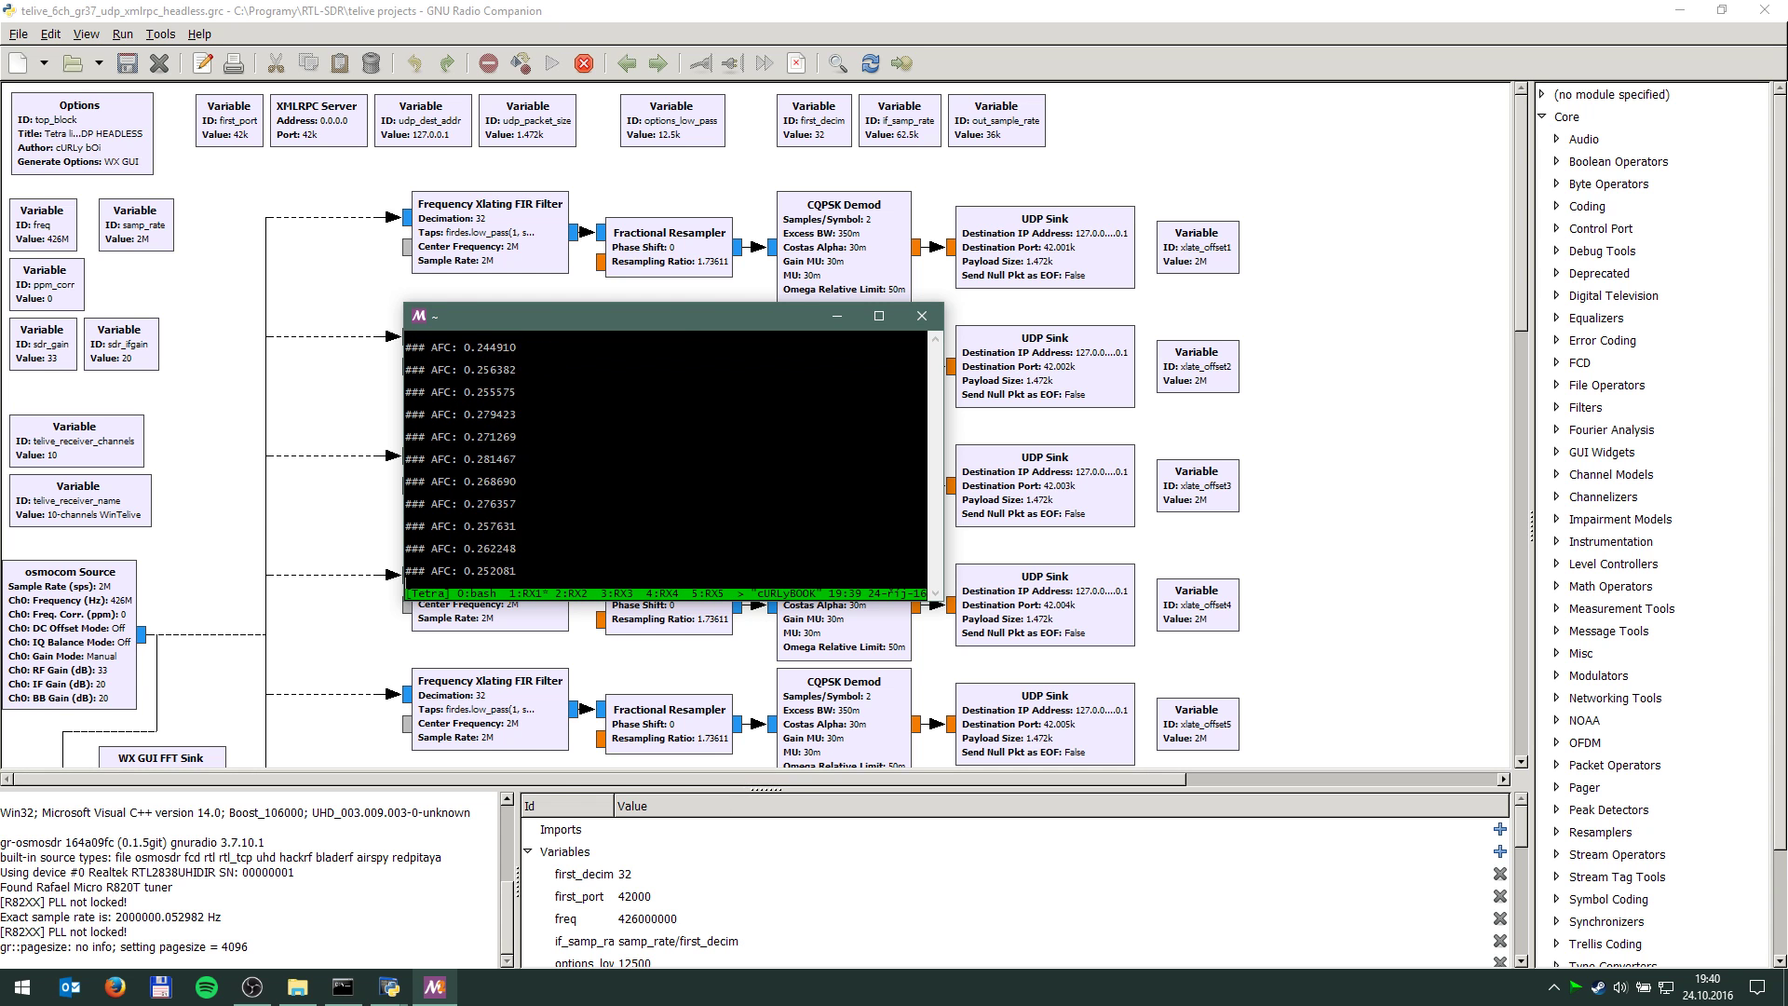
Move the terminal clear of the other windows and bring the FFT plot and GNURadio Companion console to the front.
left_click_drag(433, 316, 102, 72)
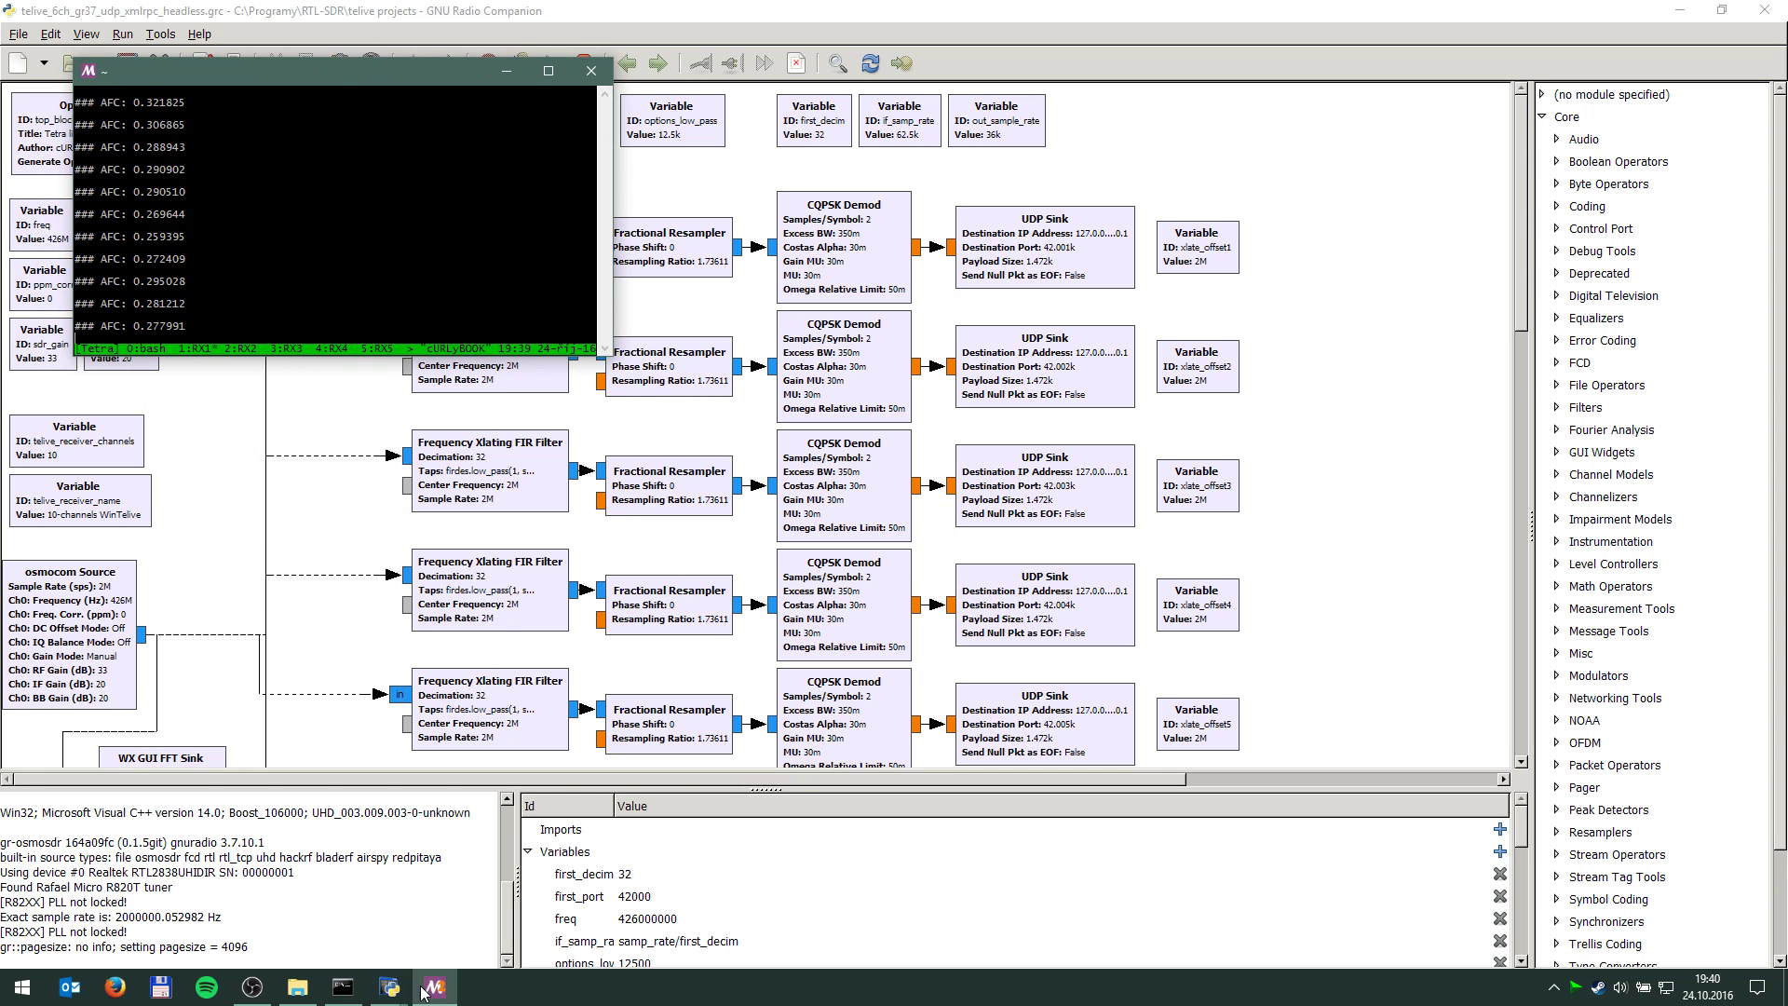
left_click(493, 894)
left_click(343, 987)
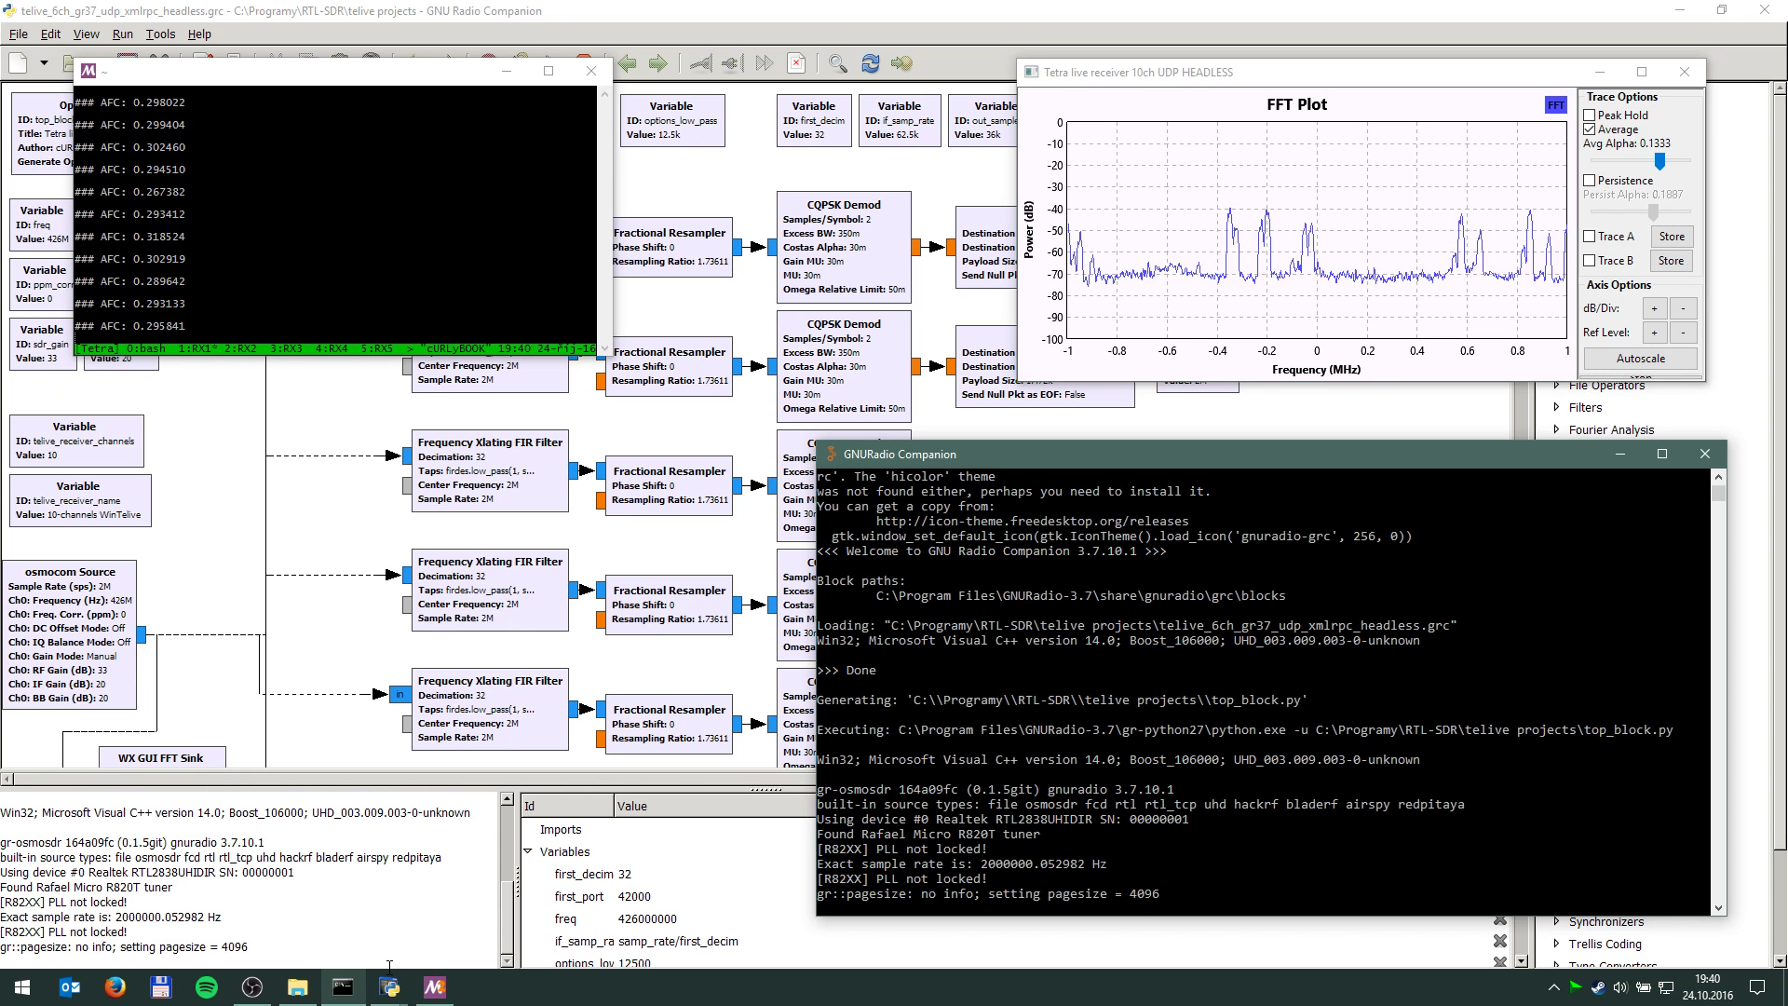
Launch wintelive.exe from the wtl_release folder, close the folder window and place the WinTelive dialog below the terminal.
left_click(298, 987)
double_click(1041, 369)
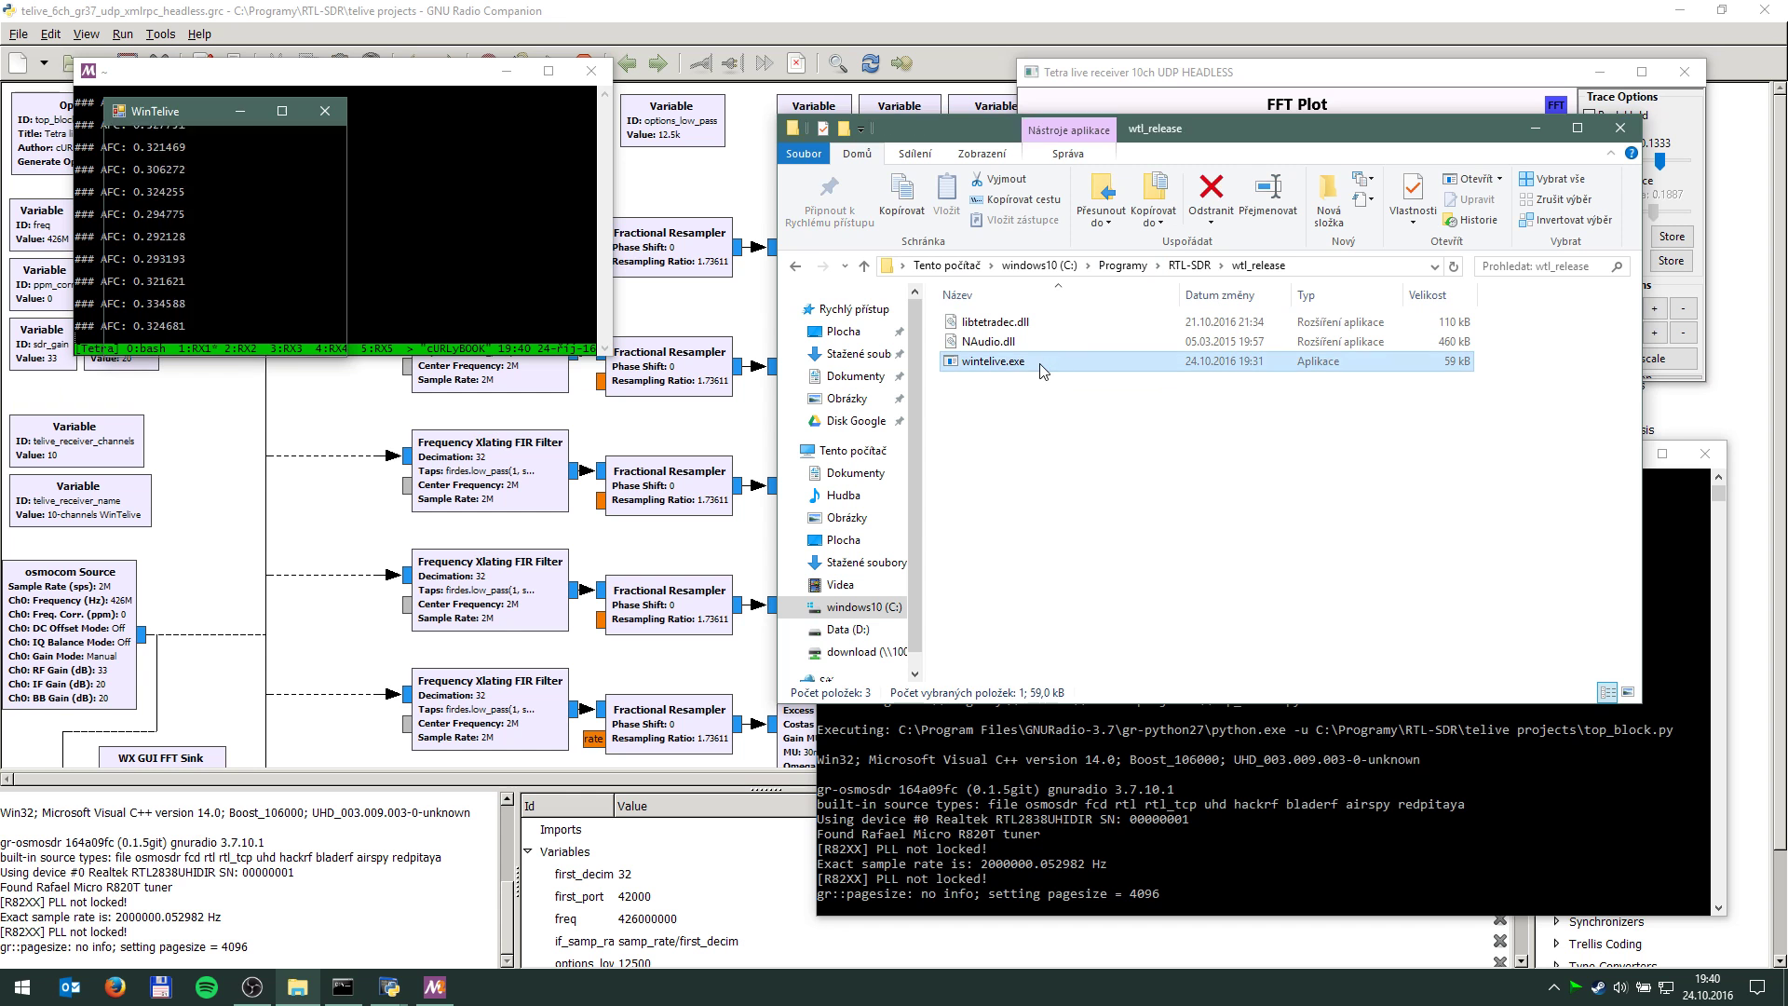
left_click_drag(203, 110, 236, 239)
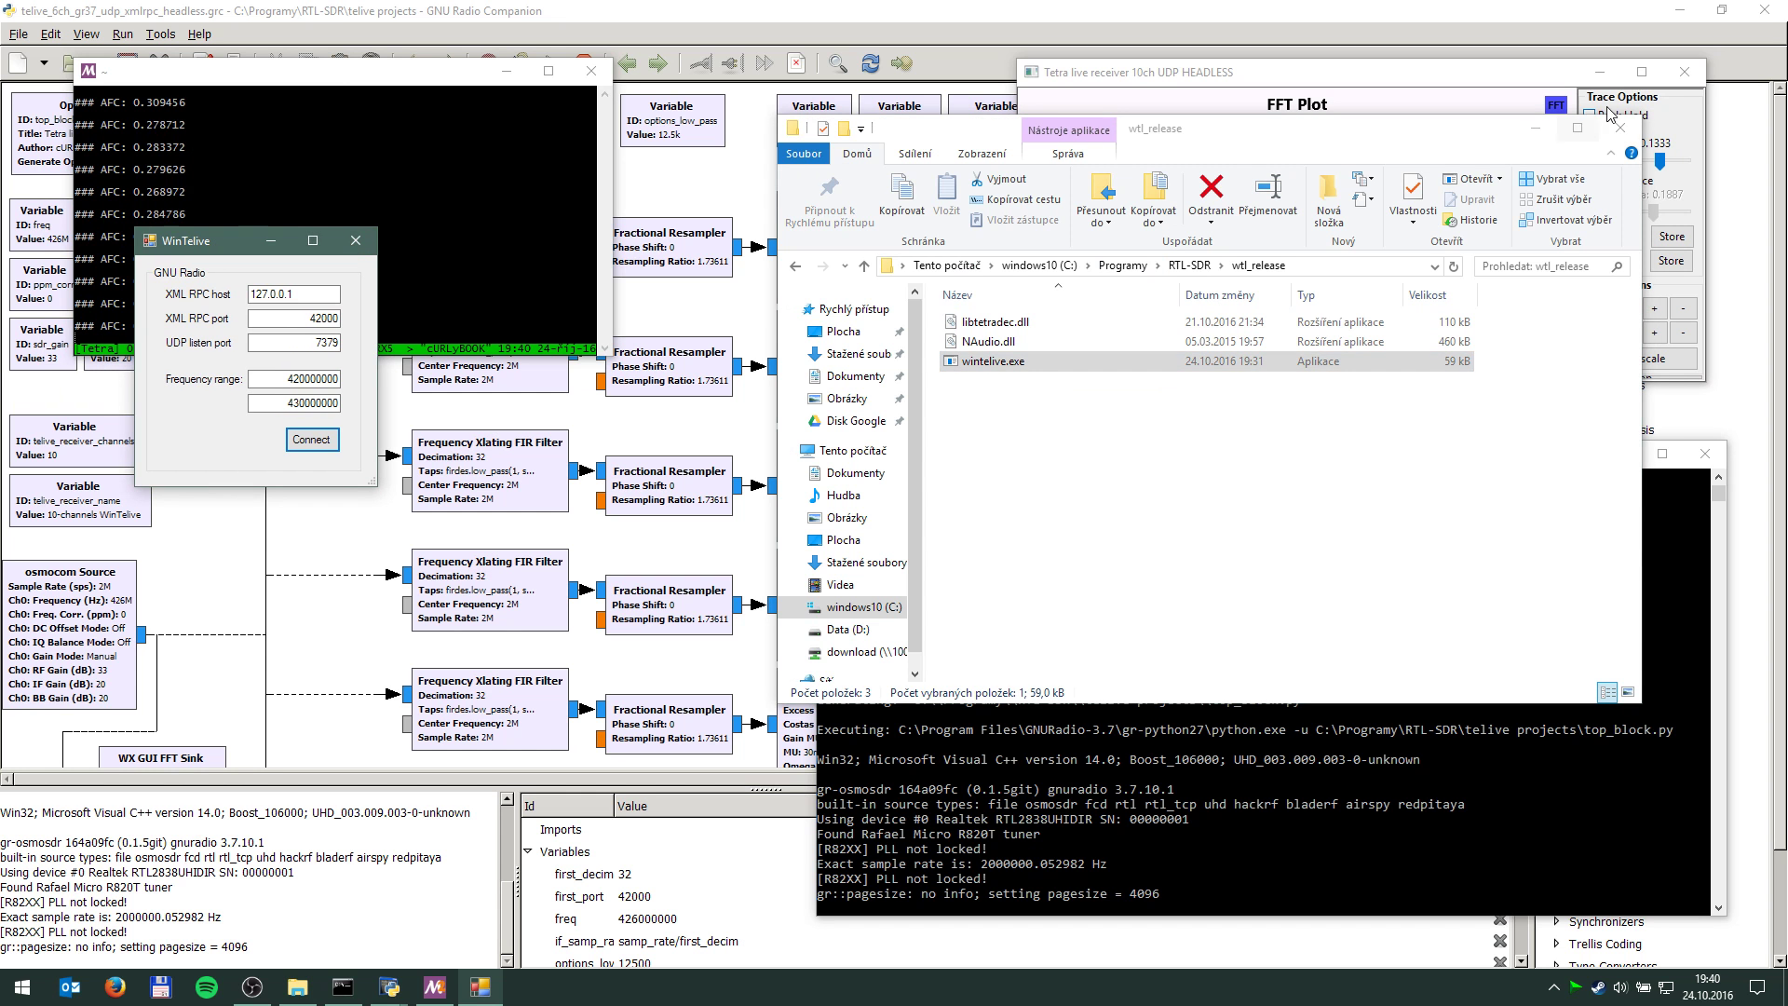
left_click(1620, 128)
left_click_drag(205, 249, 259, 473)
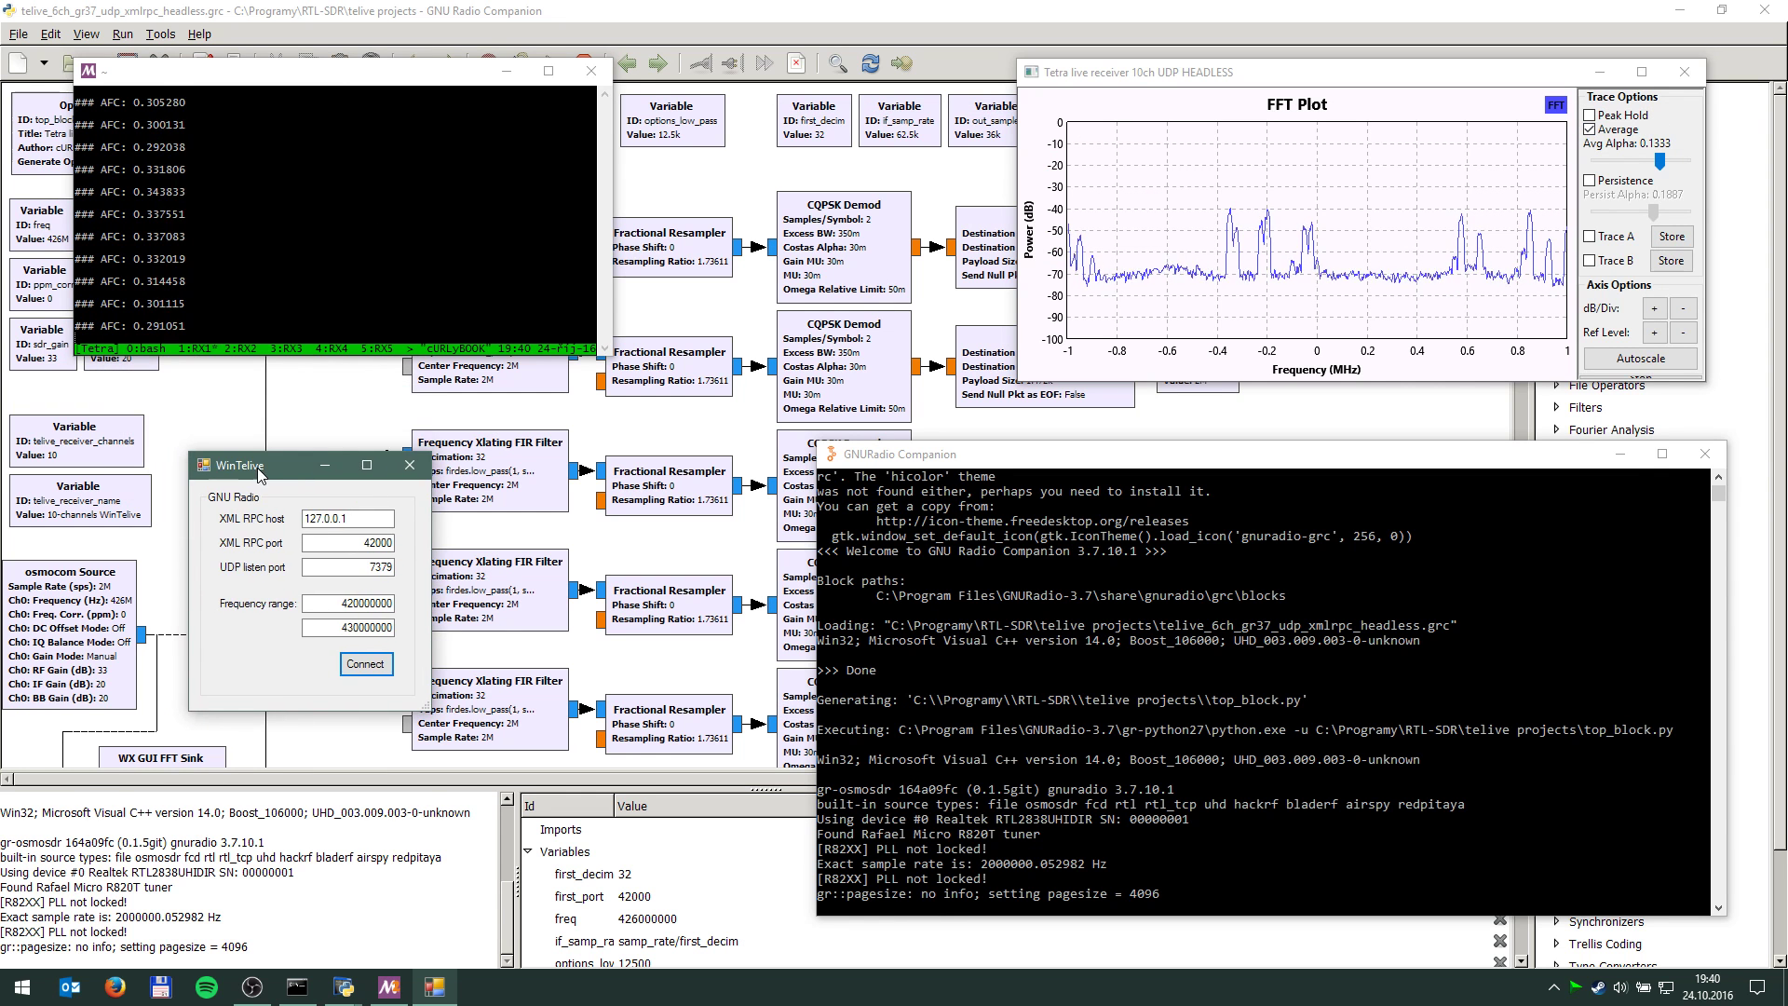
Review the XML RPC host, XML RPC port, UDP listen port and frequency range fields in the WinTelive dialog.
left_click(349, 518)
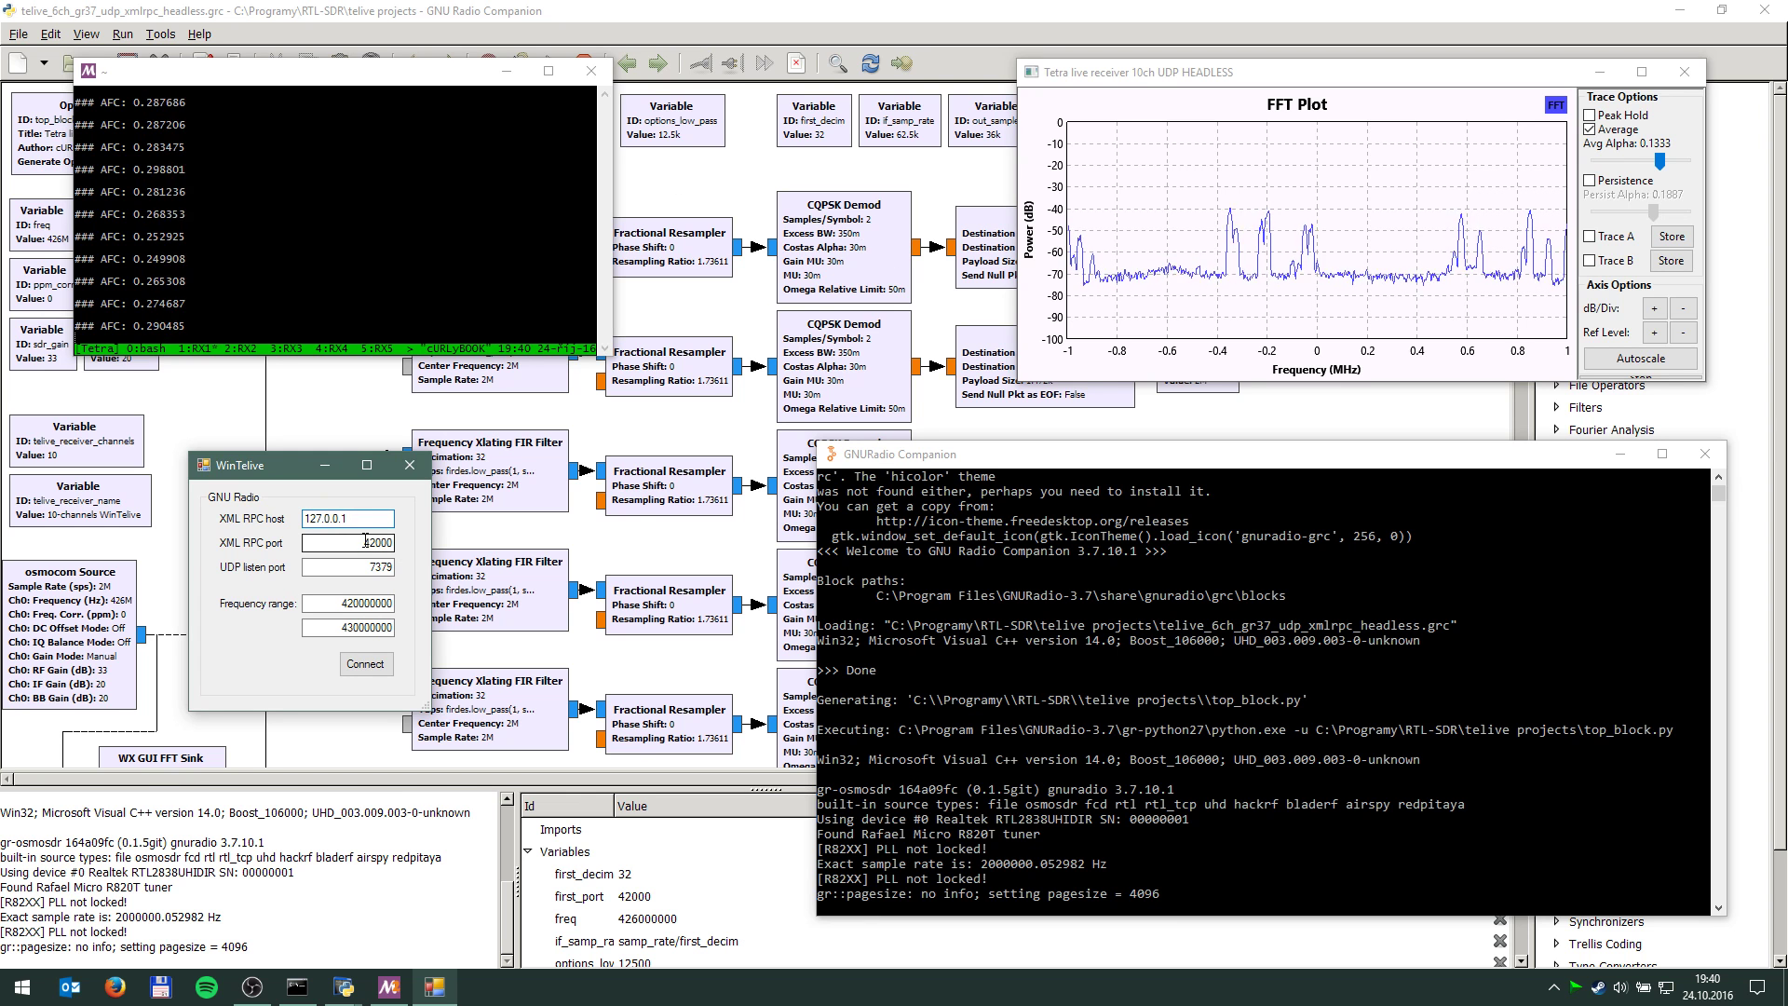
key("Tab")
key("Tab")
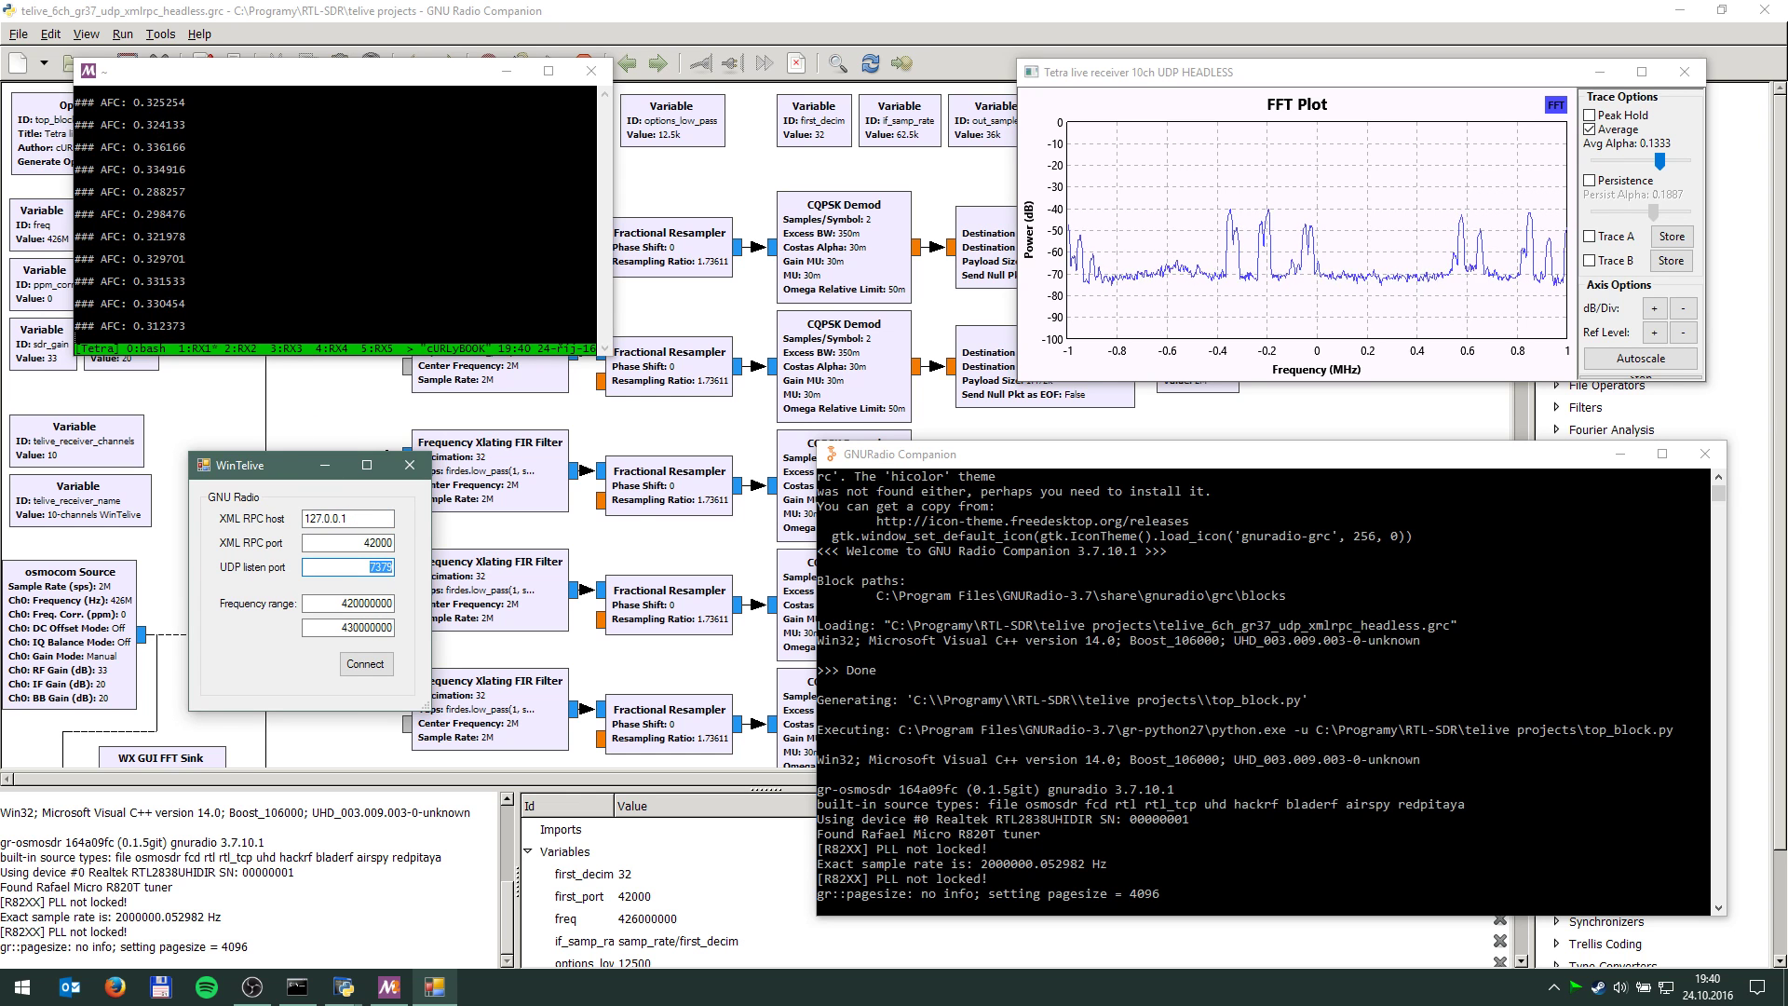
key("Tab")
left_click(335, 626)
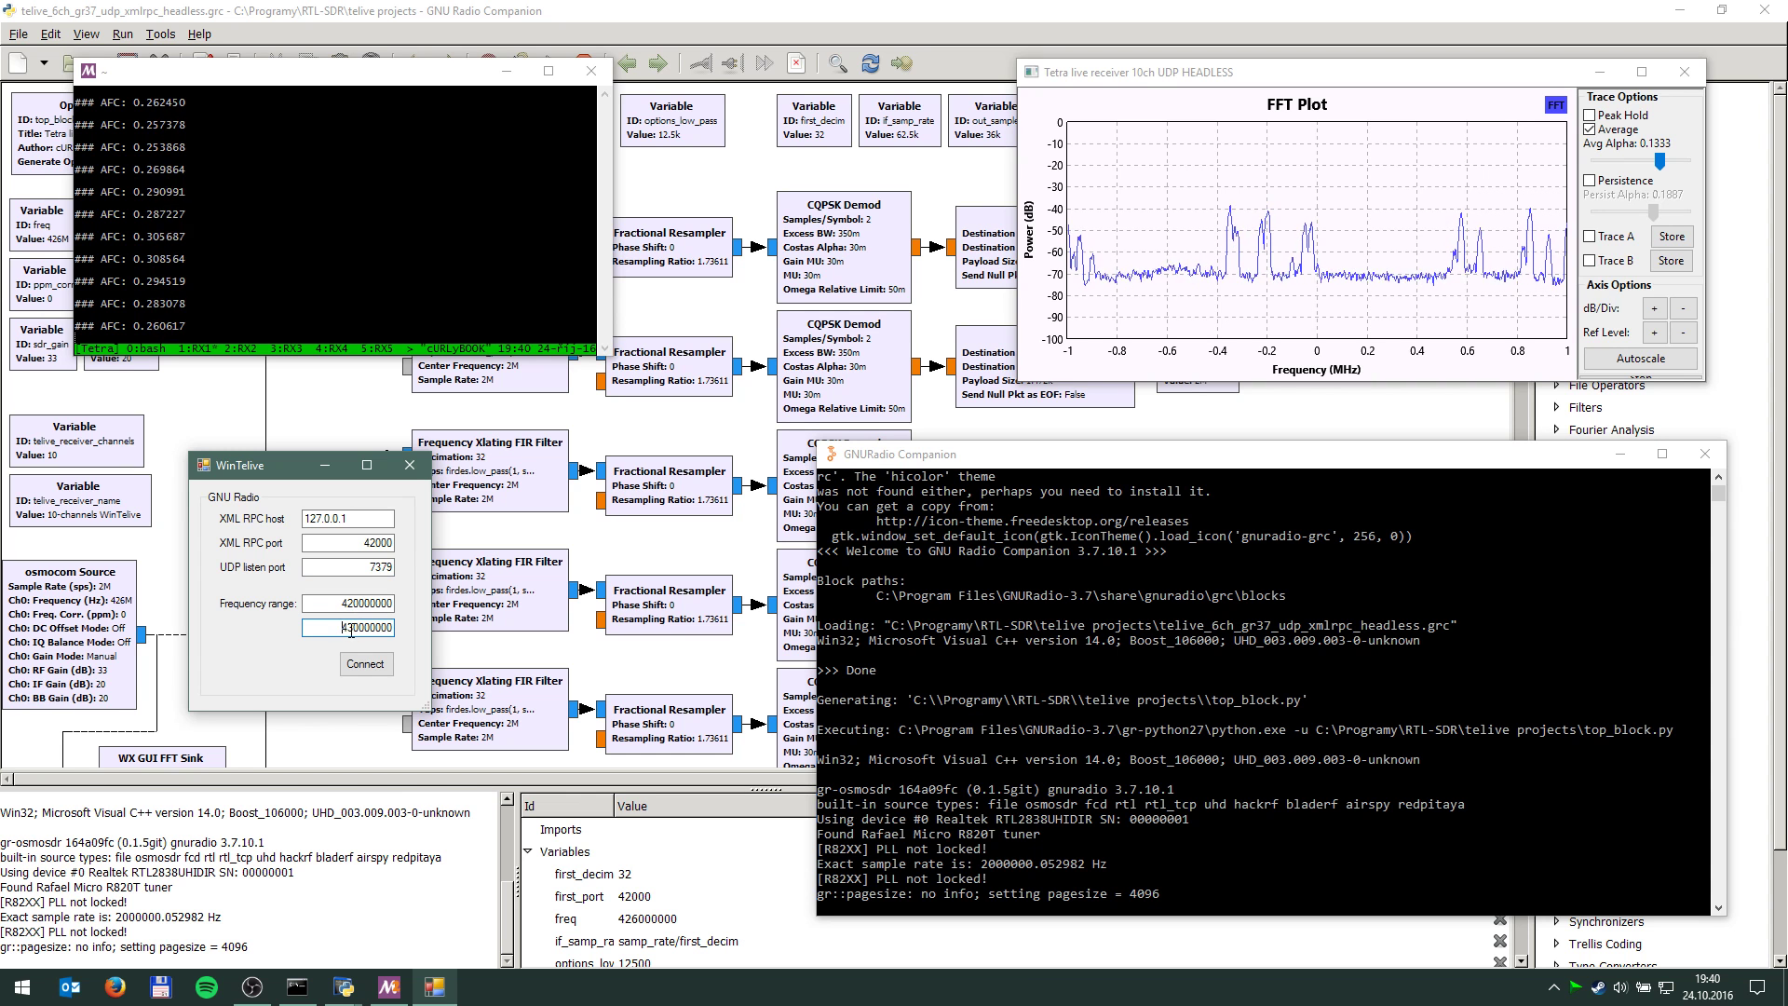
Set the WinTelive frequency range to 424000000–429000000 and connect to GNU Radio.
left_click(357, 602)
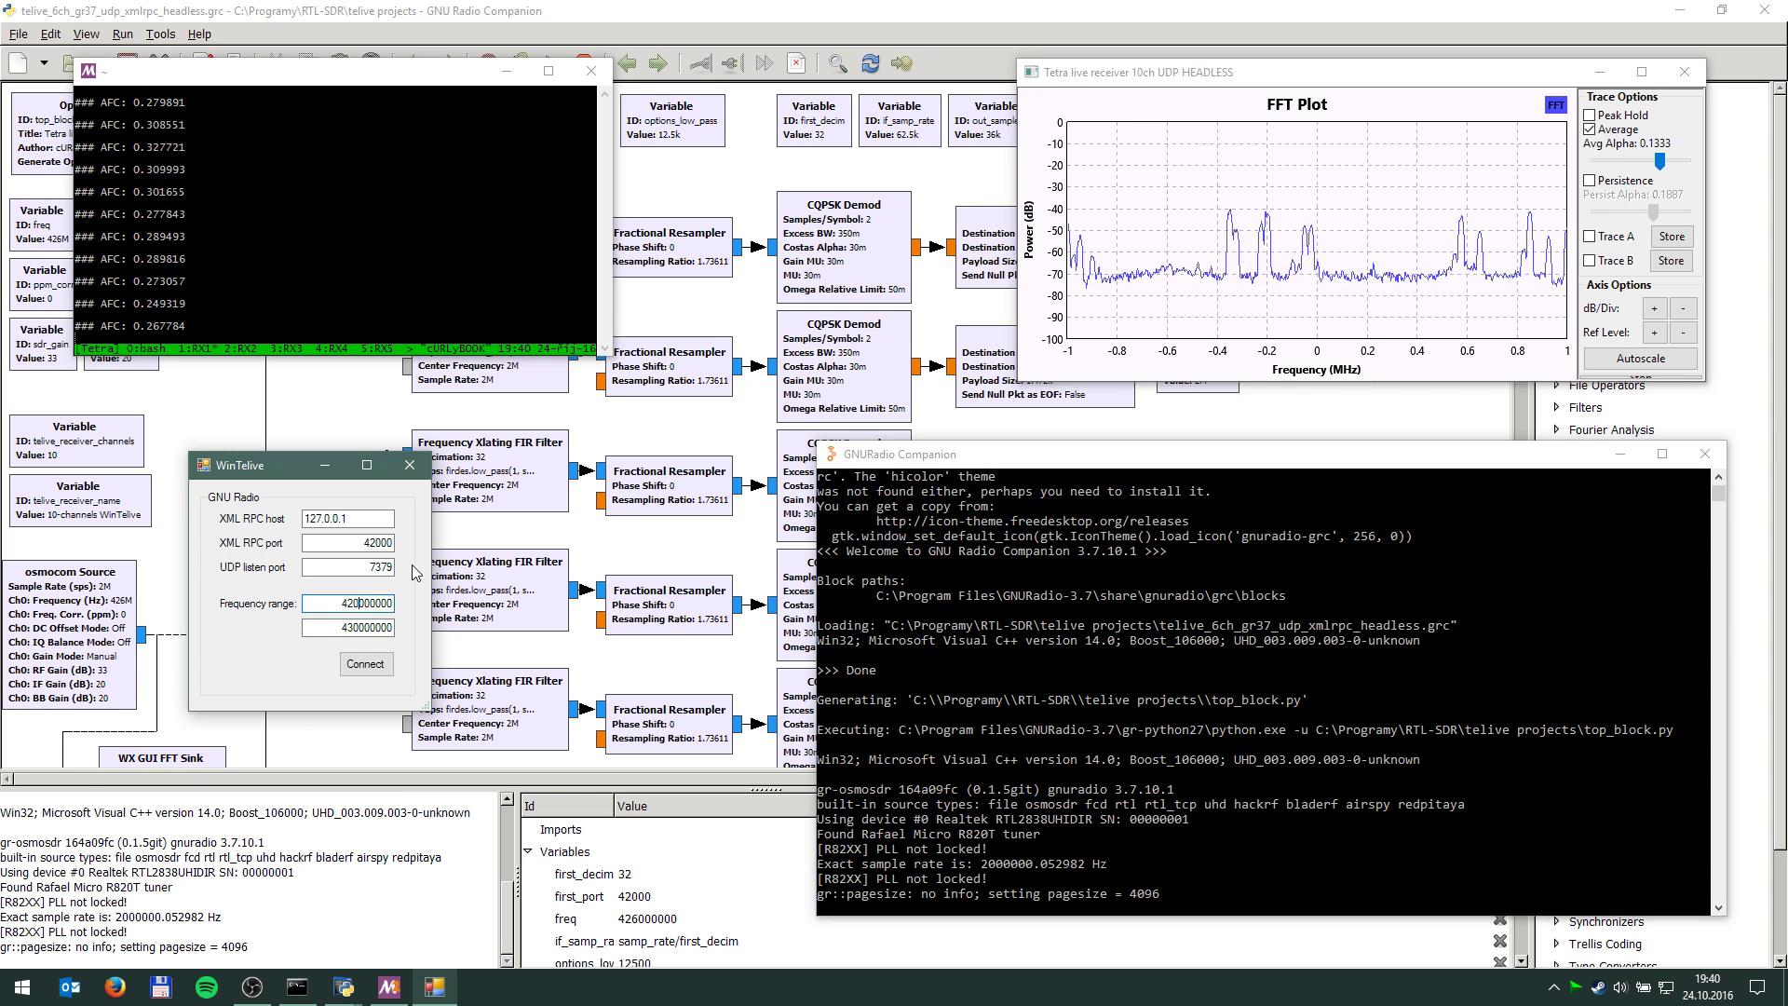
key("BackSpace")
type("4")
left_click_drag(341, 627, 355, 628)
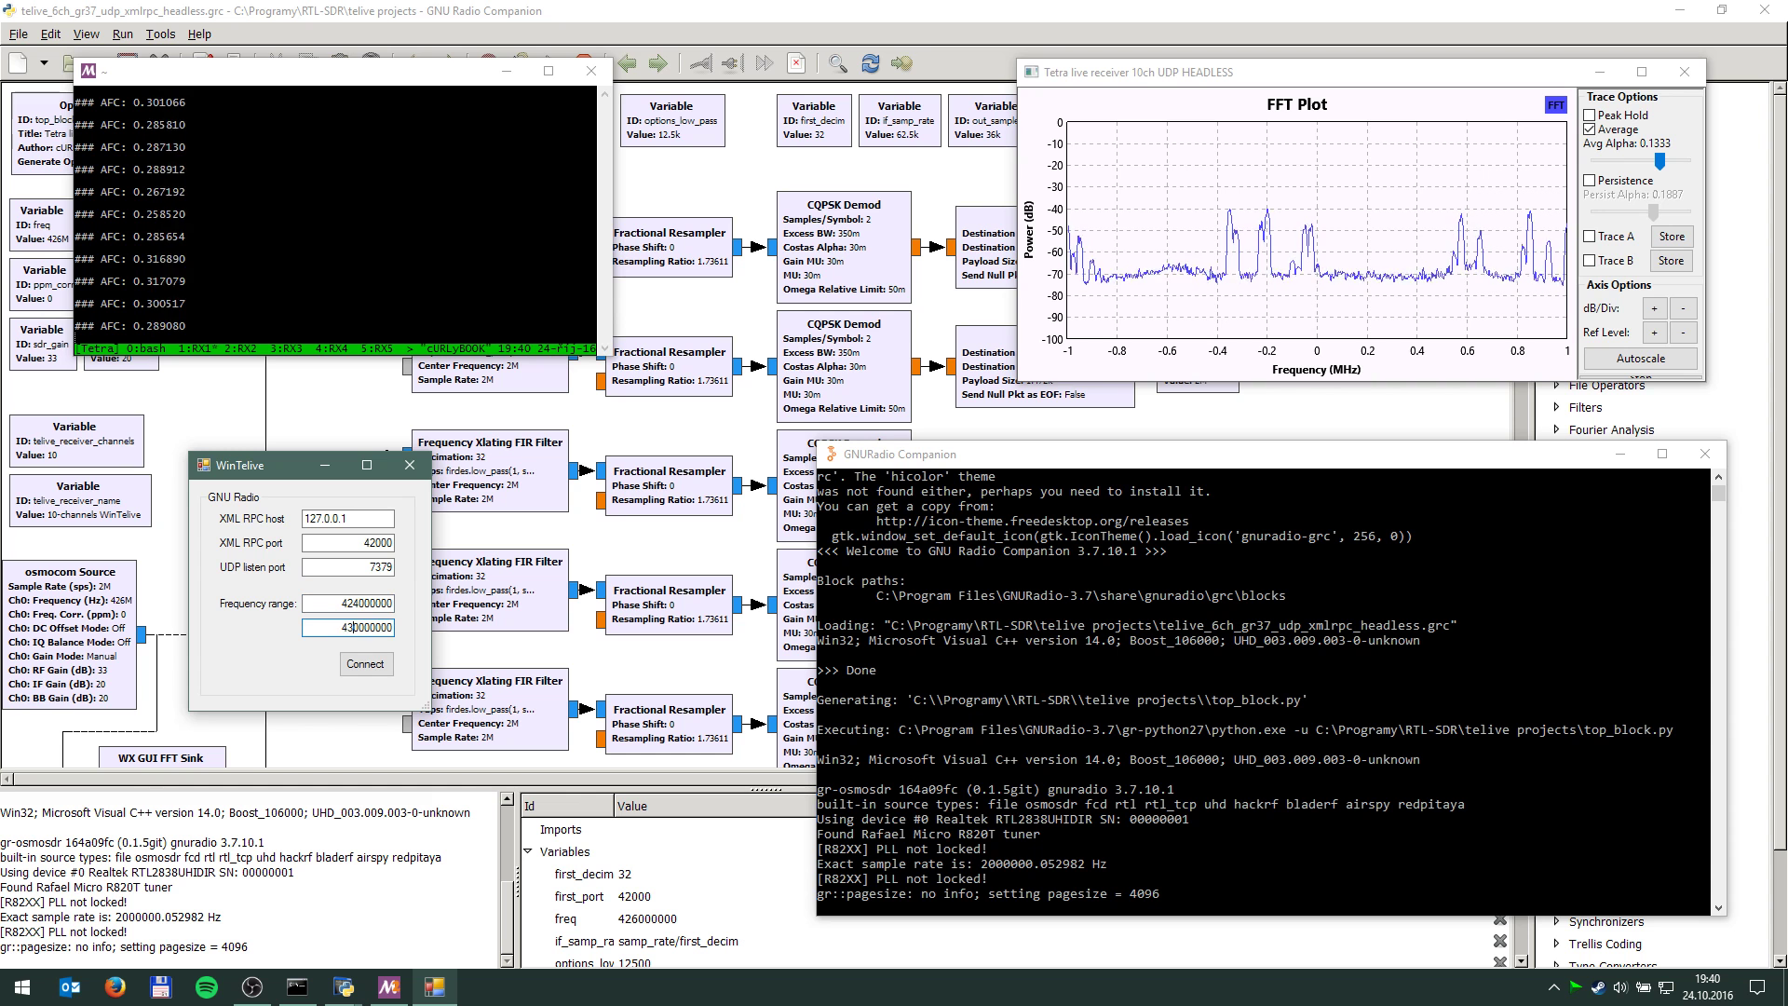
type("29")
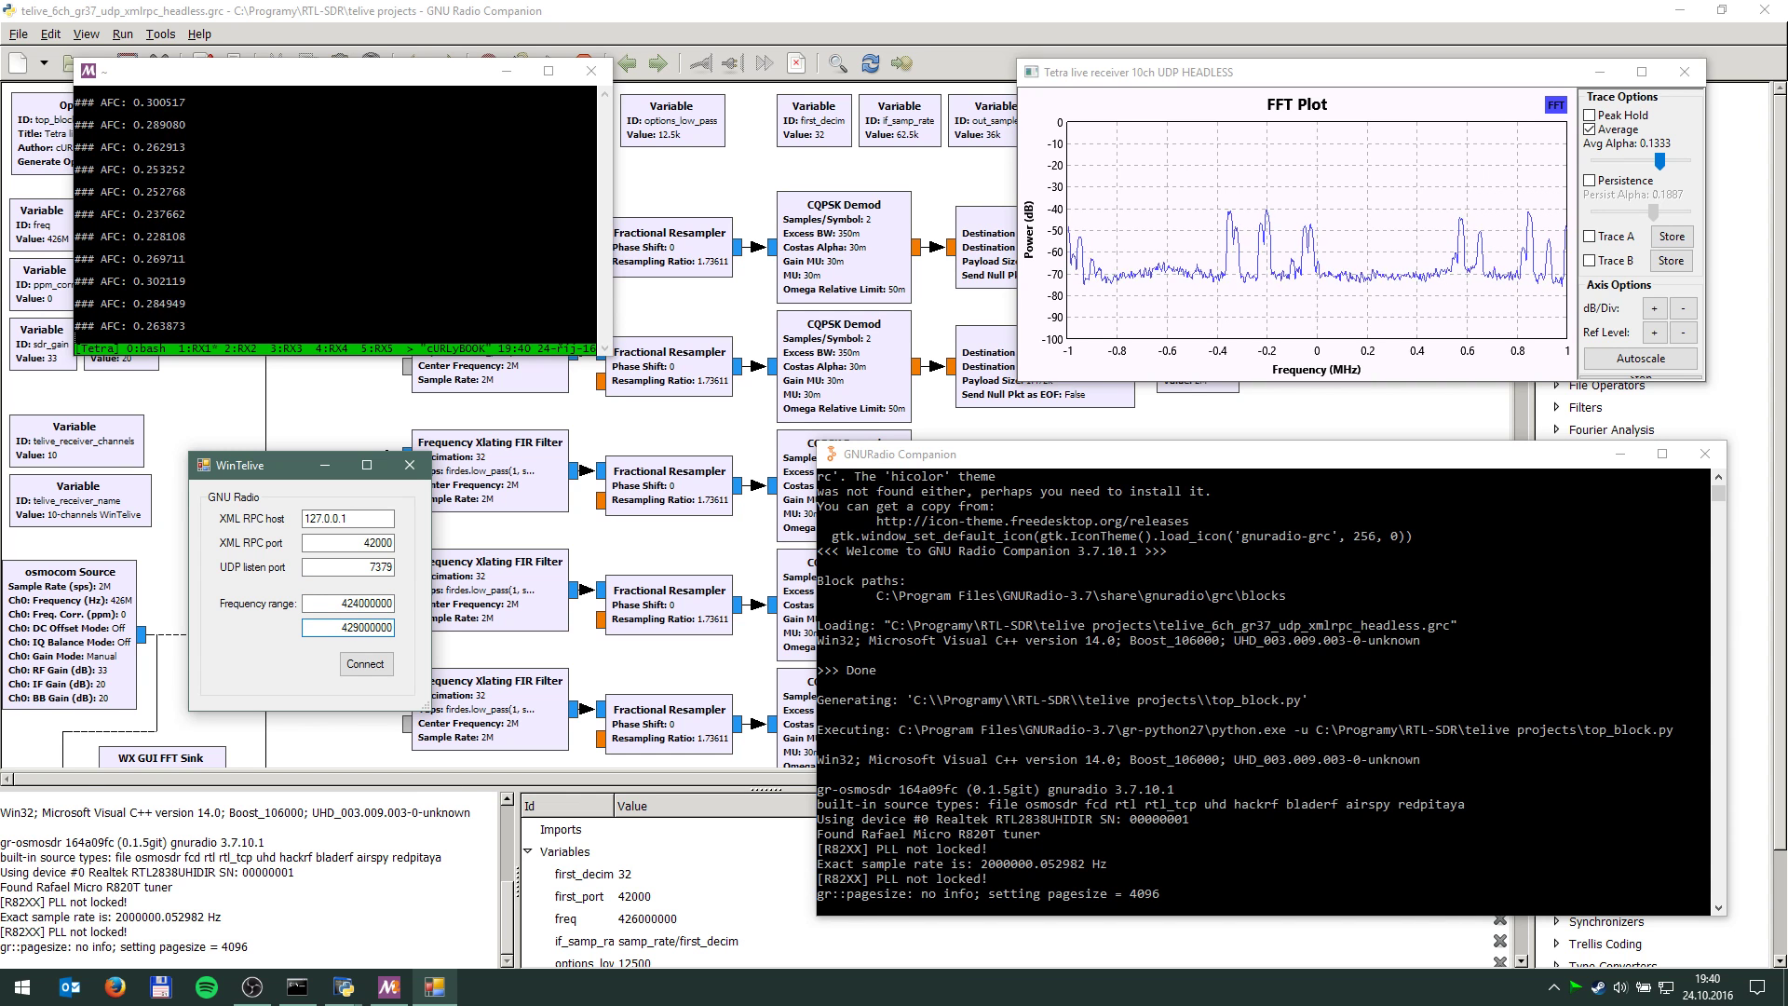
left_click(369, 666)
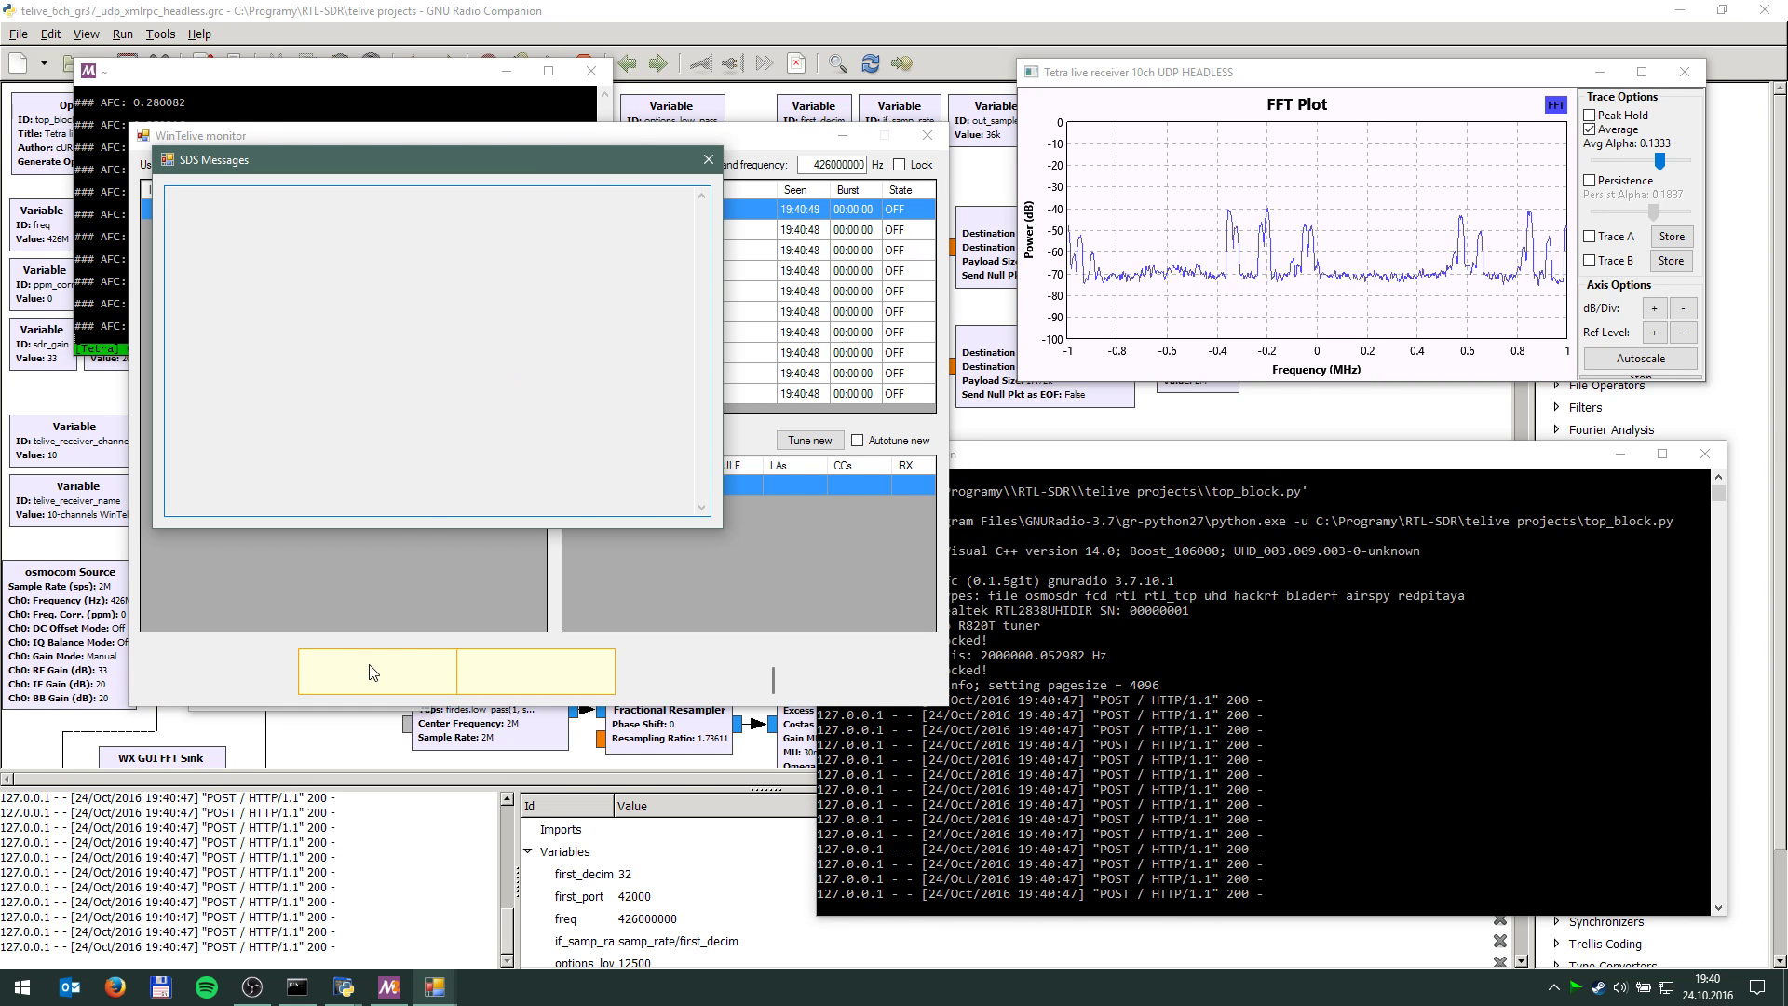
Move the SDS Messages window over the GNURadio Companion console and bring the FFT plot to the front.
left_click_drag(579, 159, 1462, 191)
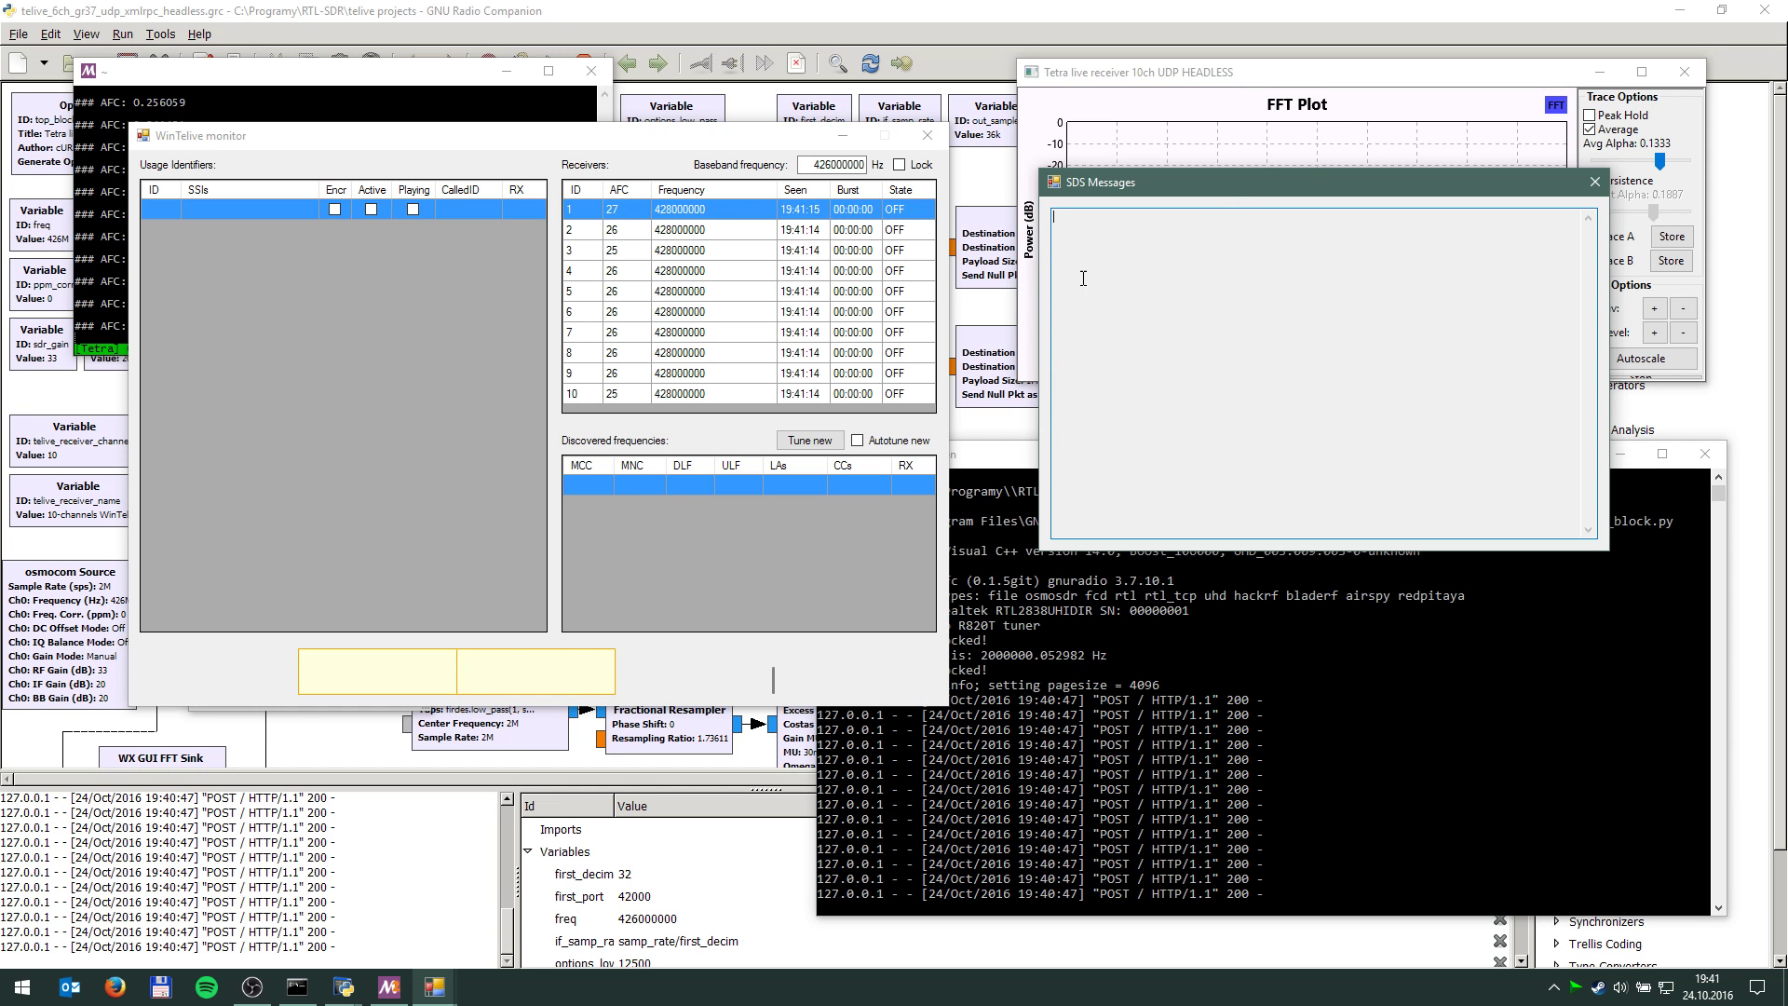
left_click_drag(1214, 181, 1278, 524)
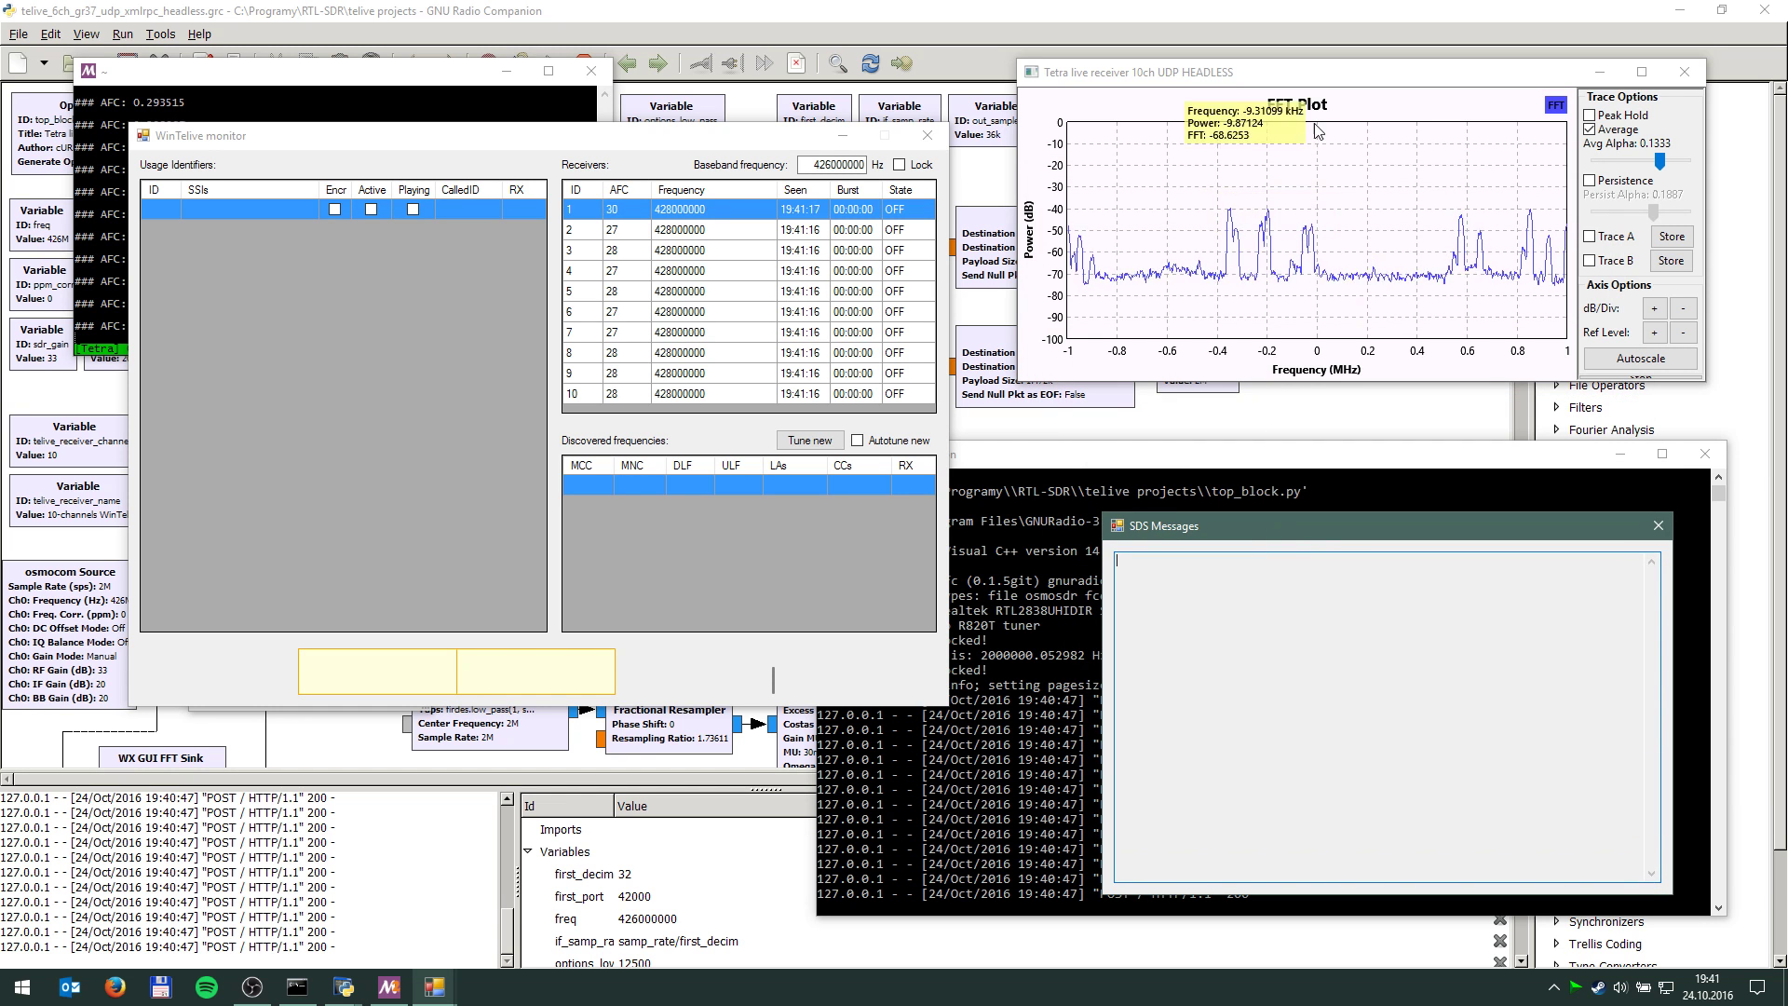
left_click(1326, 71)
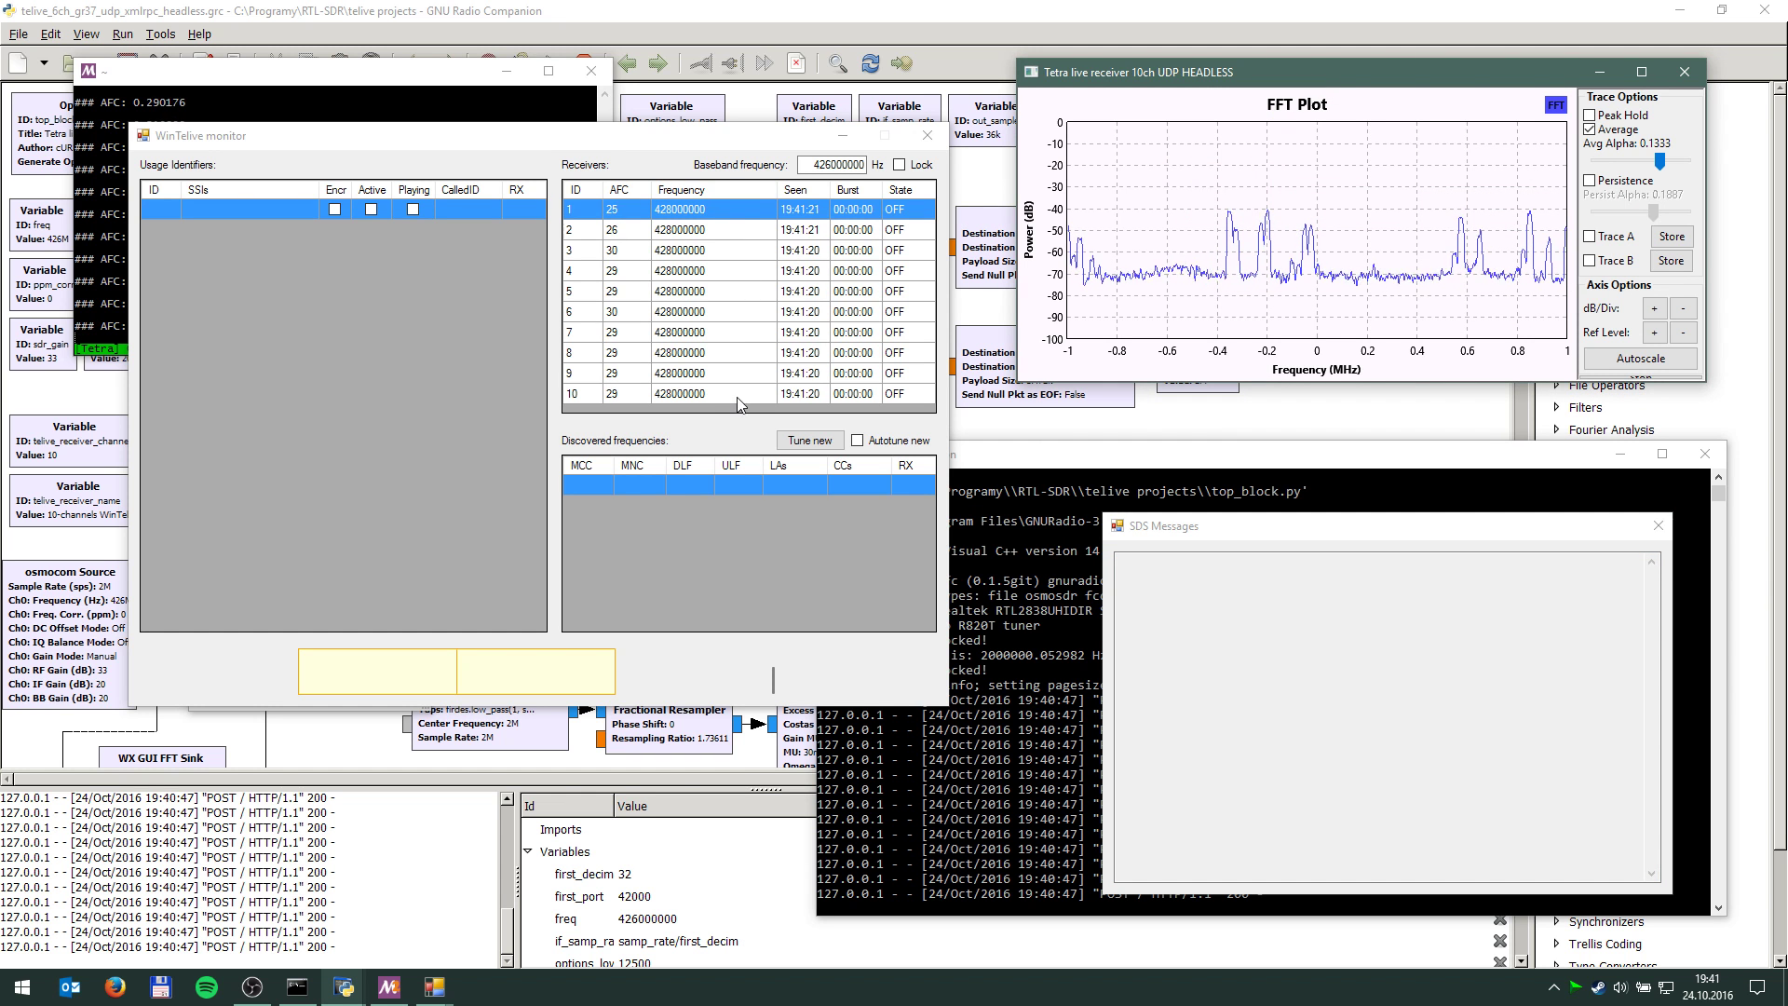
Switch receiver 1 to ALLSCAN mode to start scanning the whole frequency range.
double_click(909, 221)
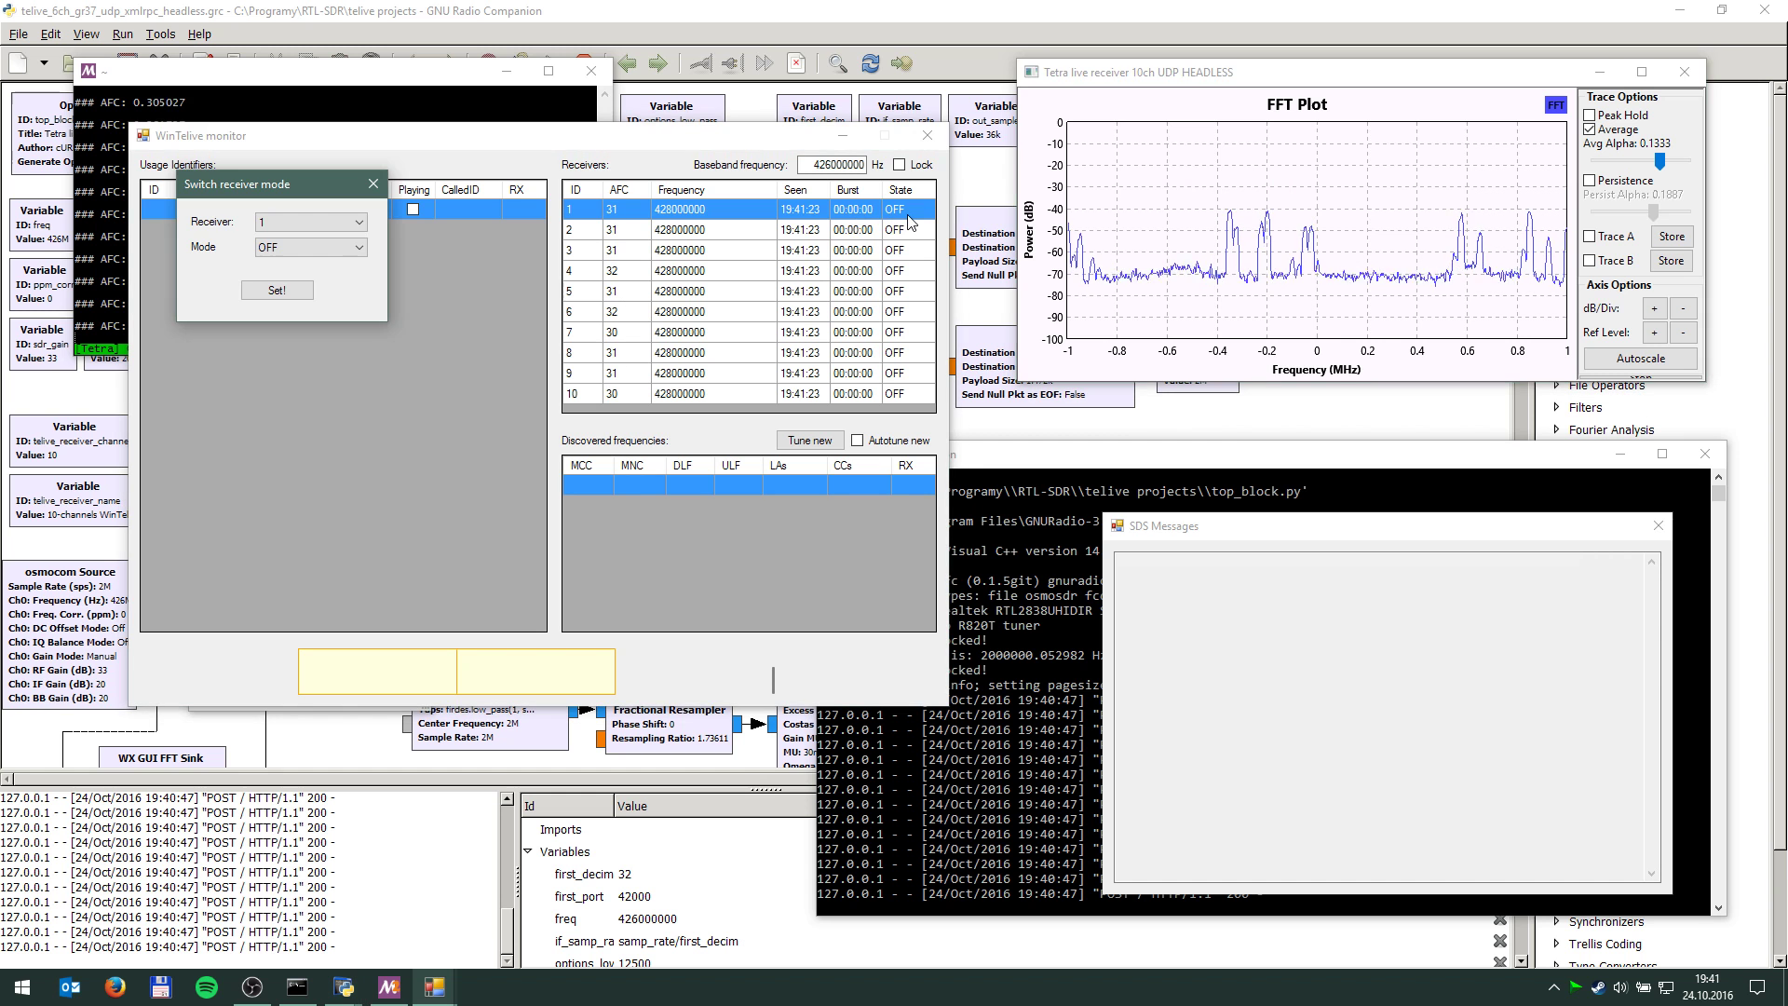
left_click(359, 248)
left_click(280, 288)
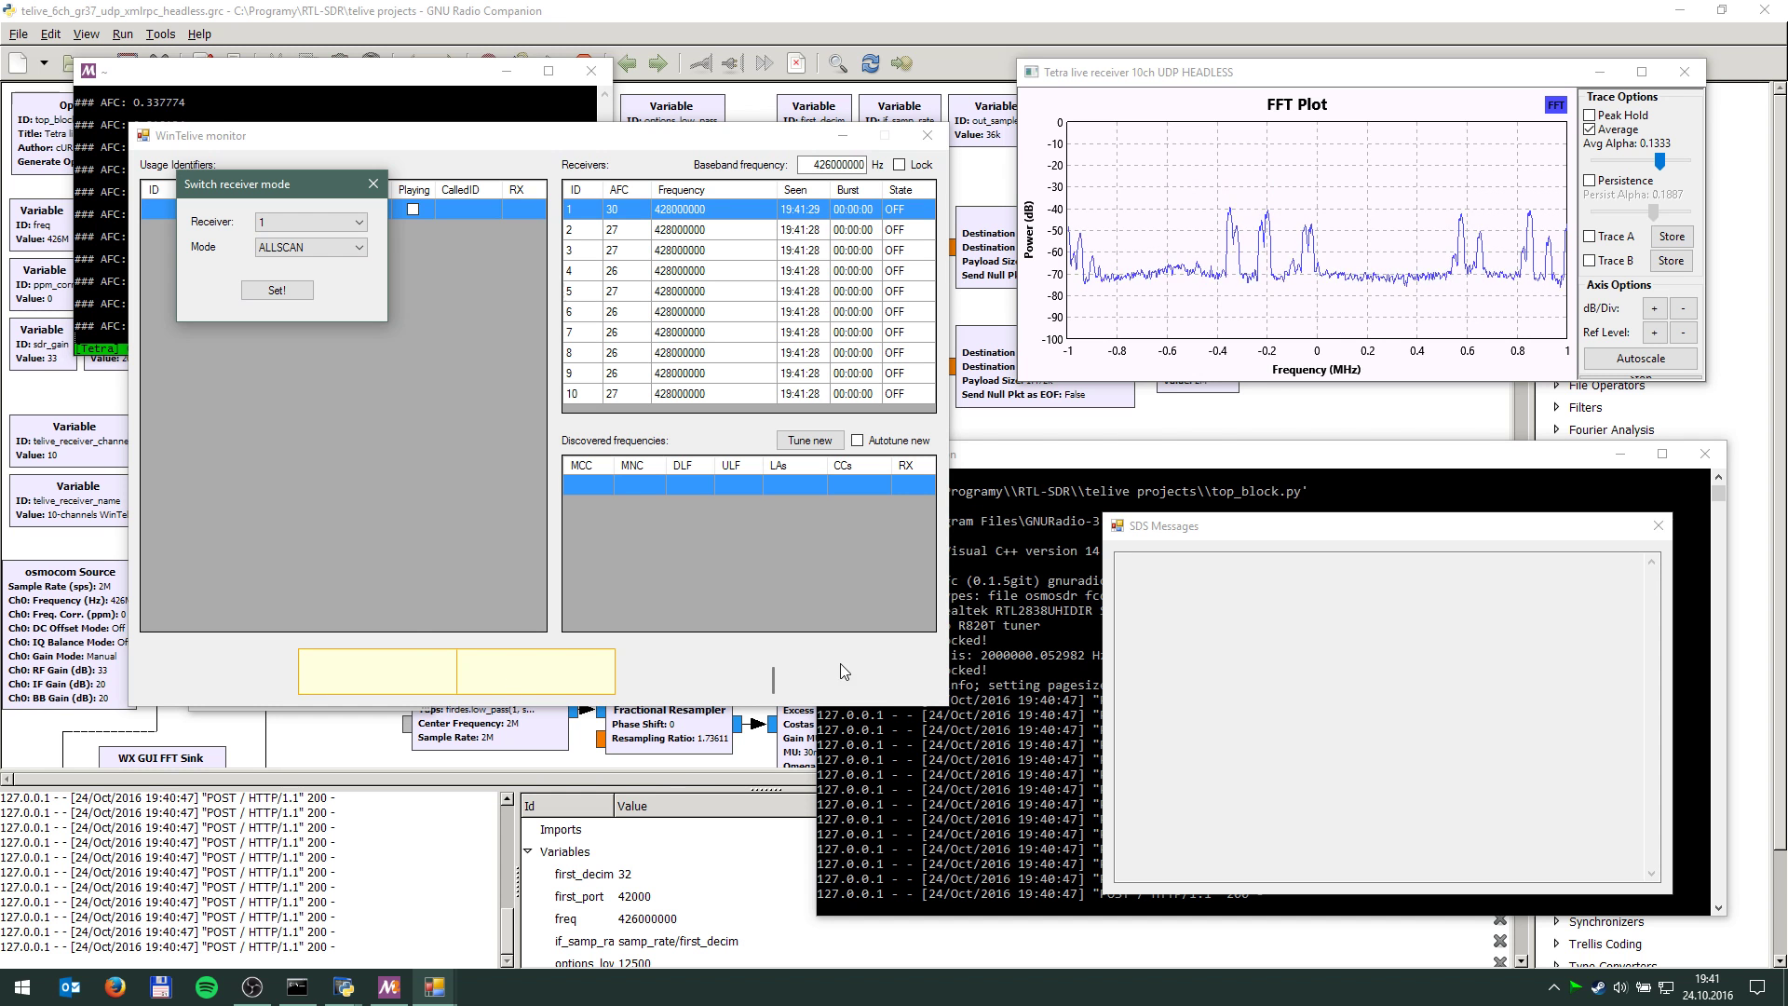
left_click(278, 290)
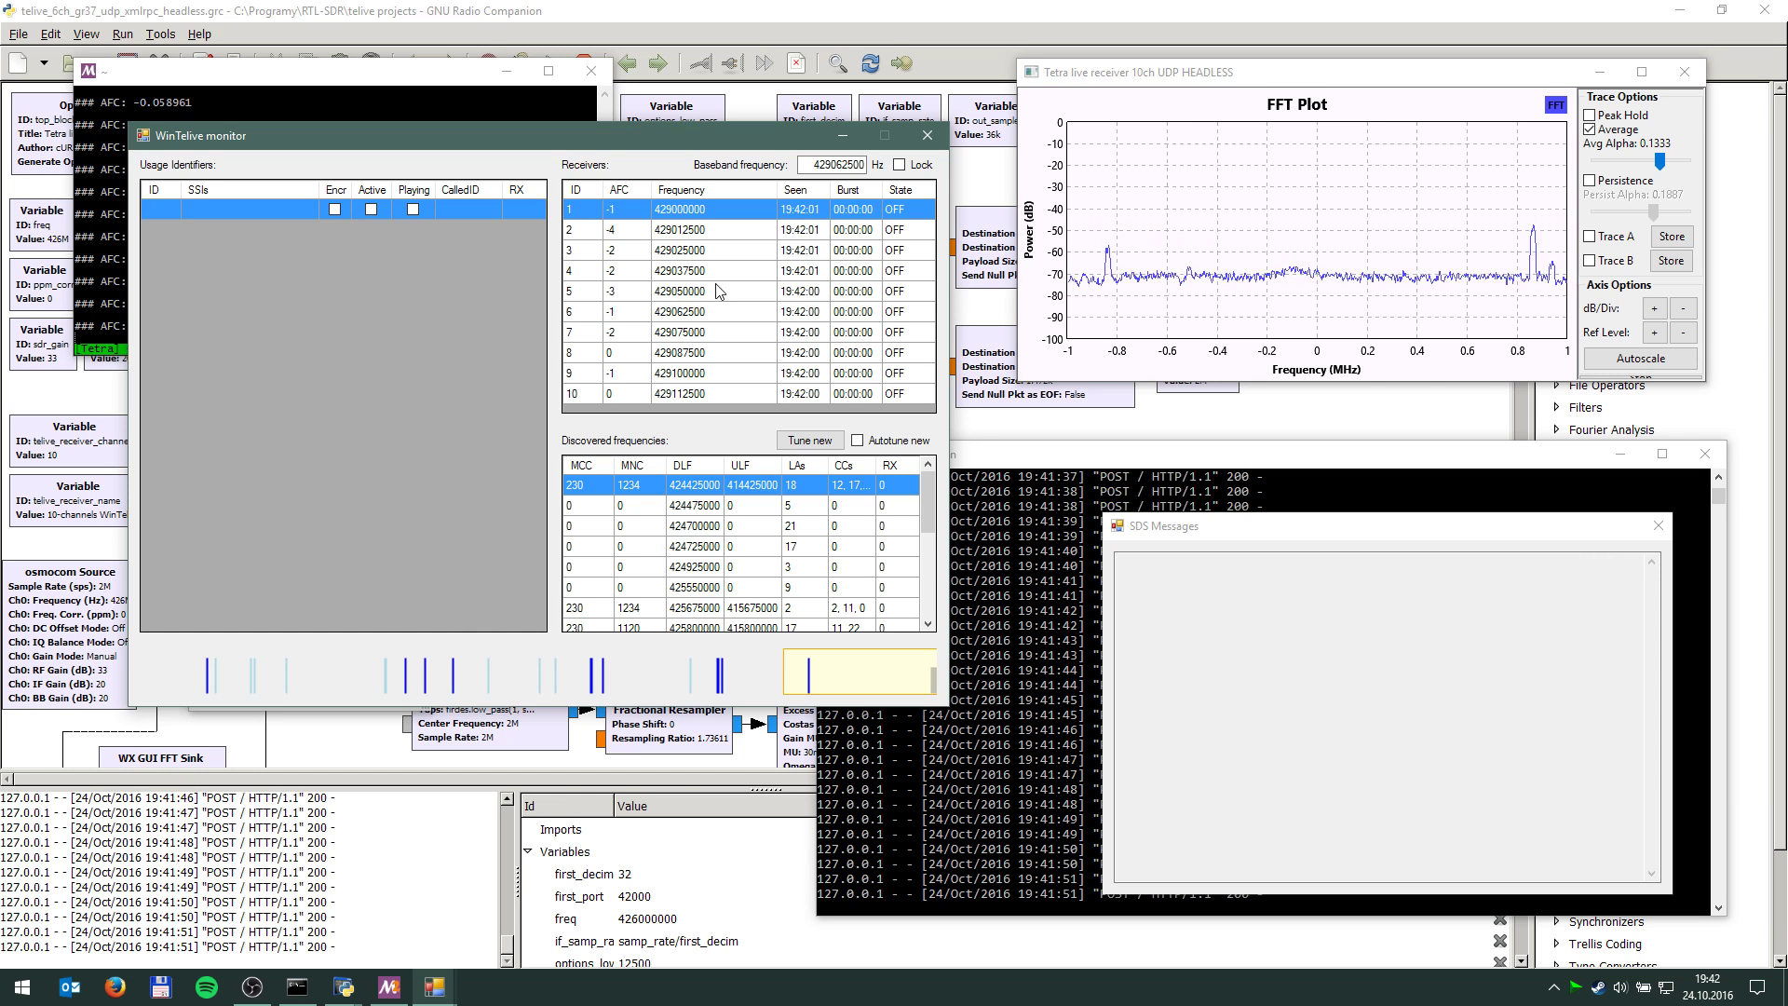
Unlock the baseband, set the baseband frequency to 426000000 Hz and tune the receivers to the newly discovered frequencies.
left_click(899, 165)
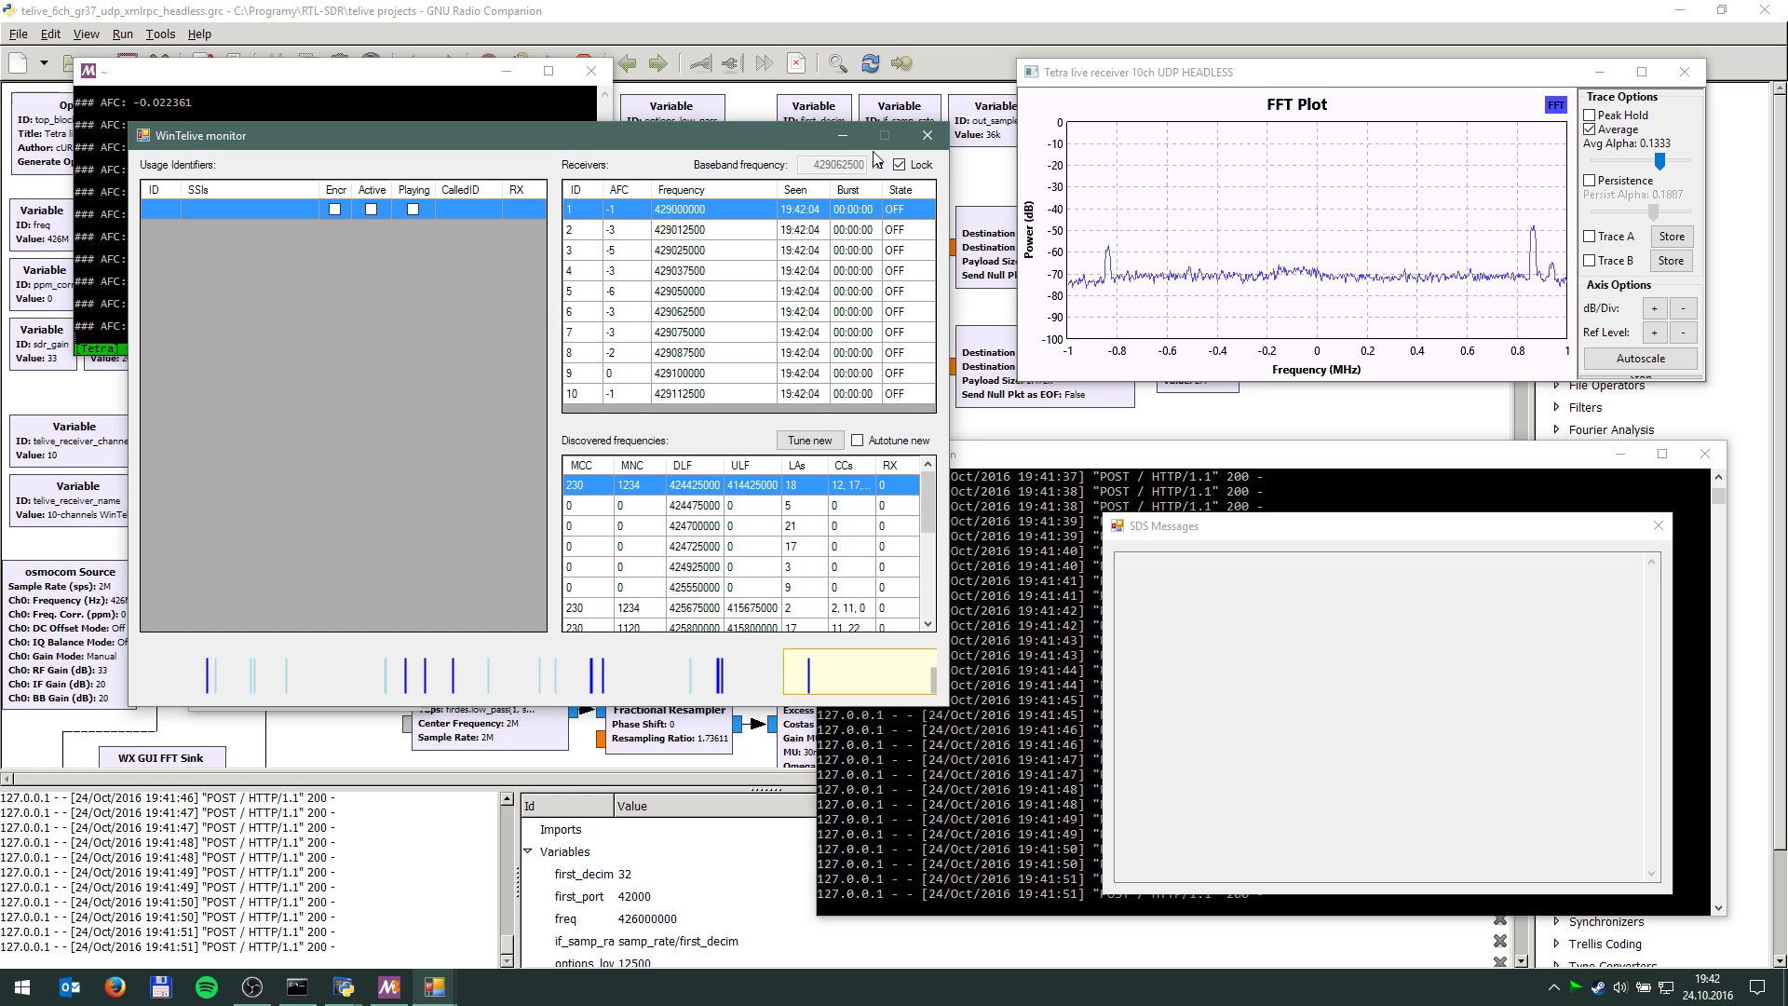
left_click(901, 168)
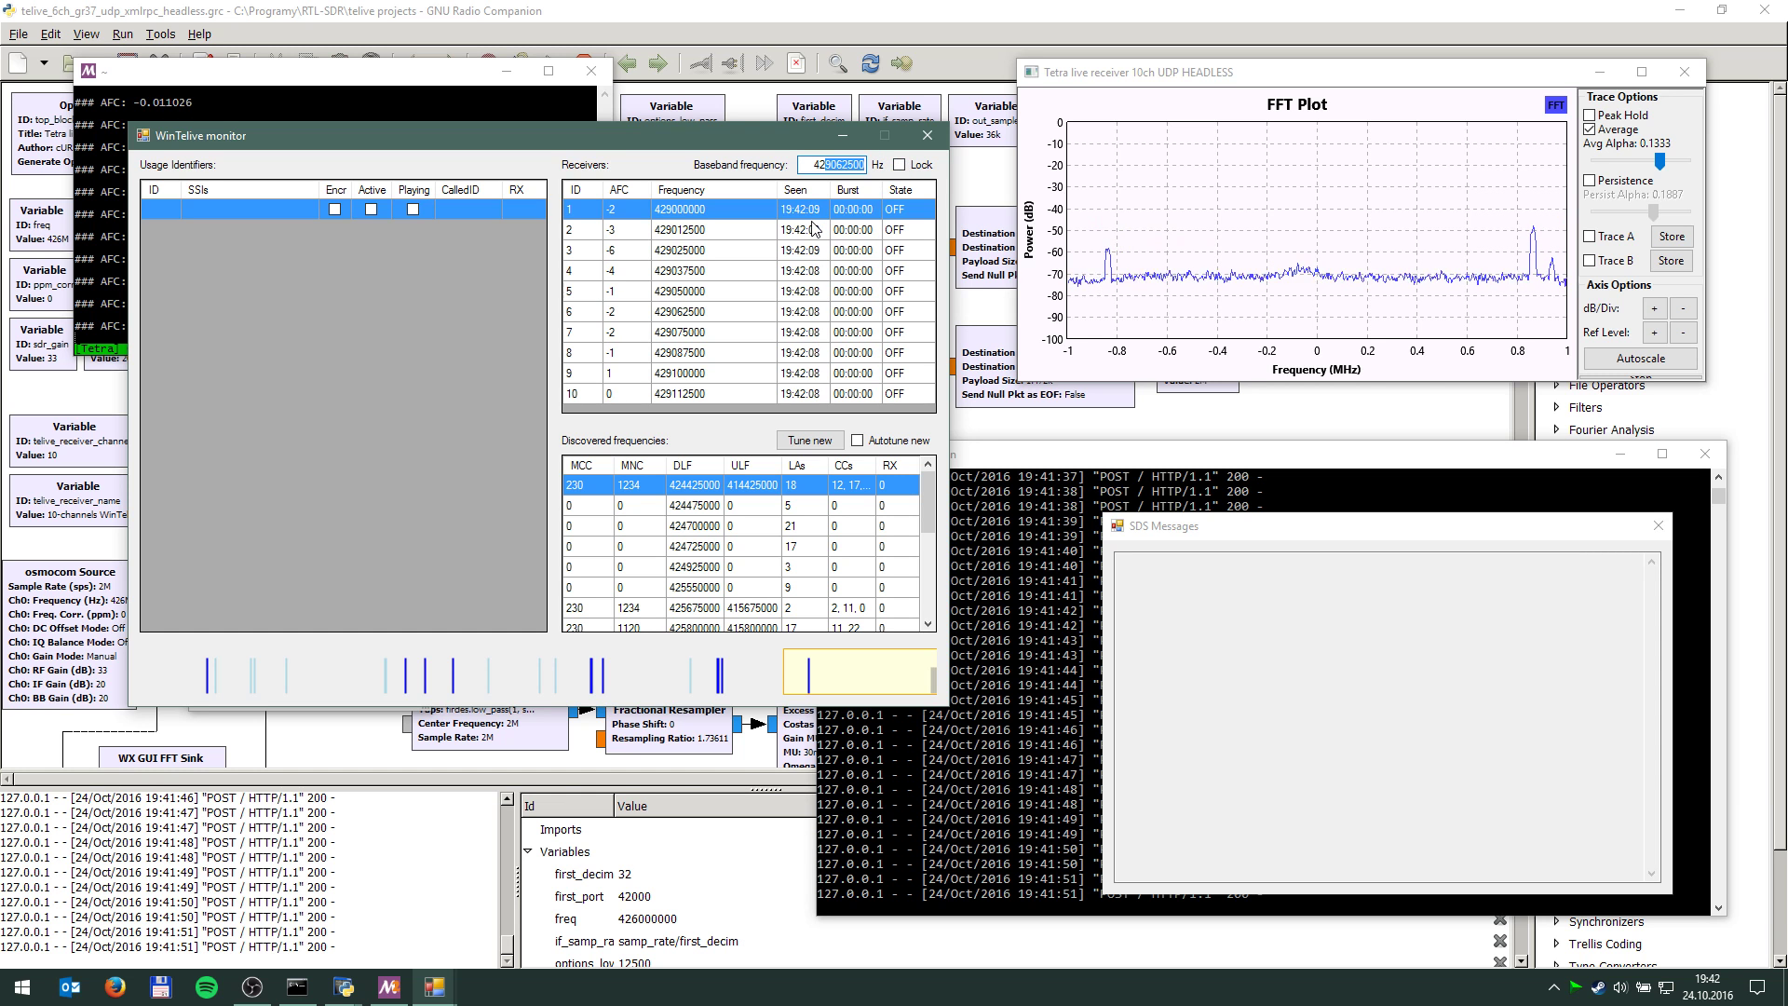
type("6000000")
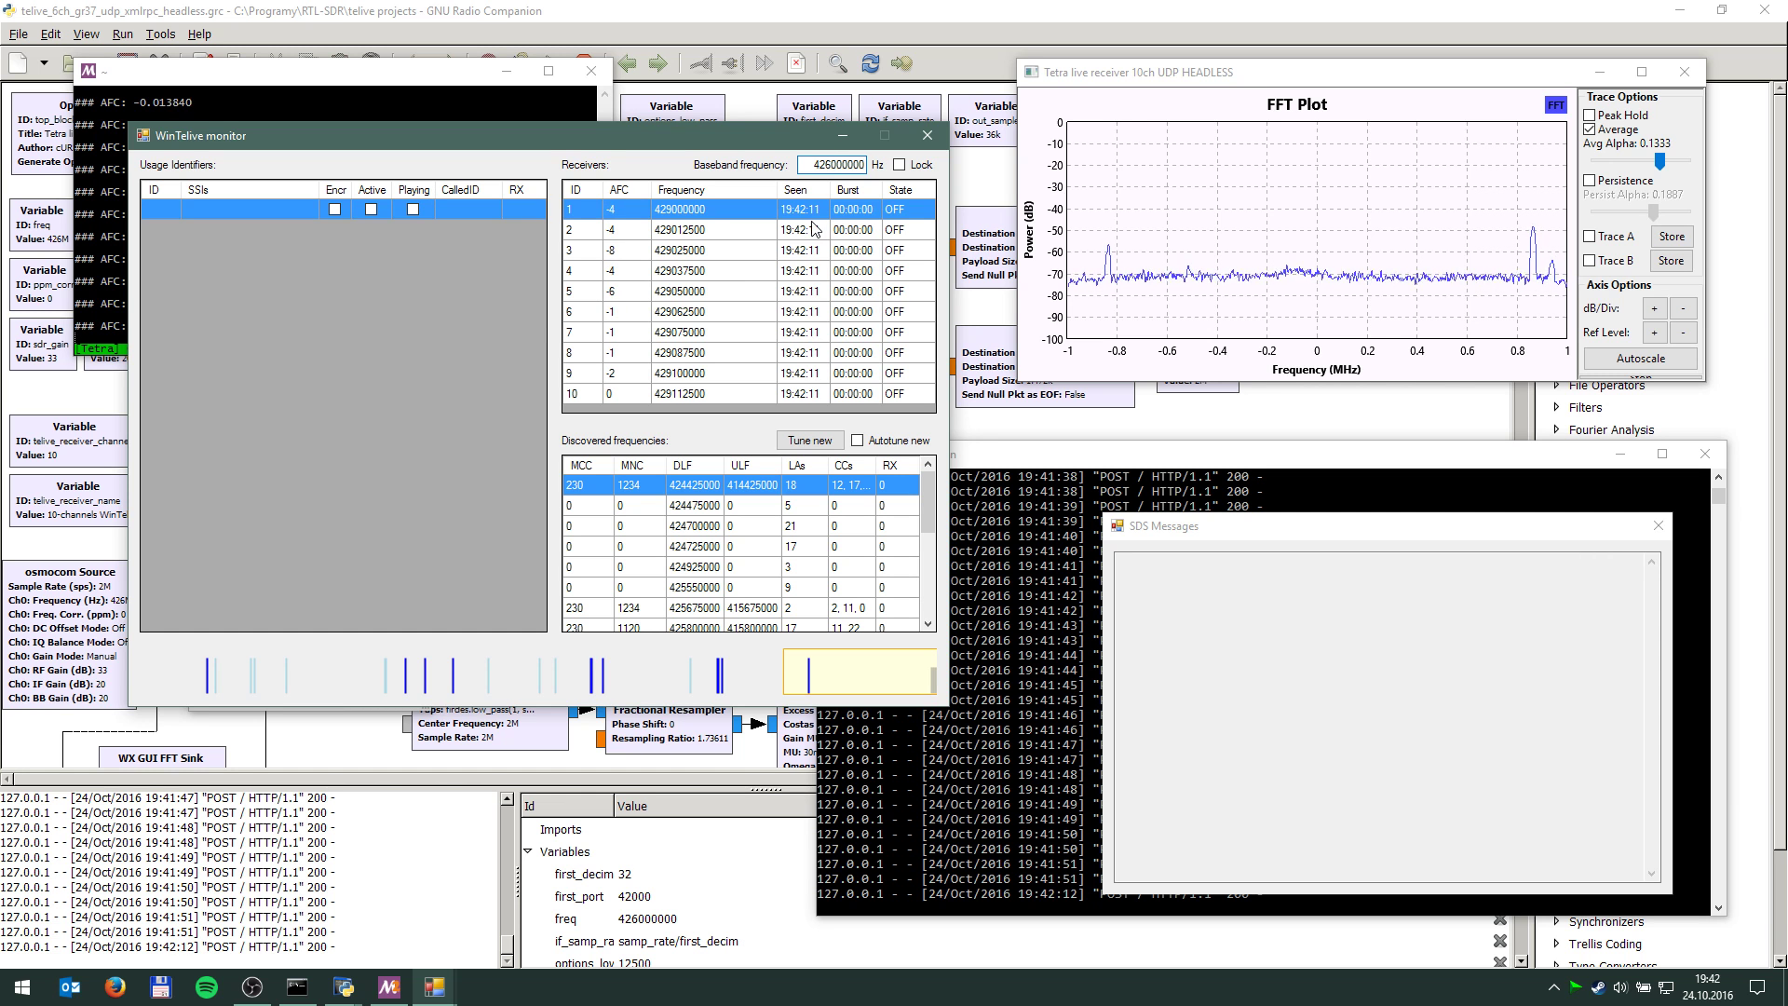
key("Return")
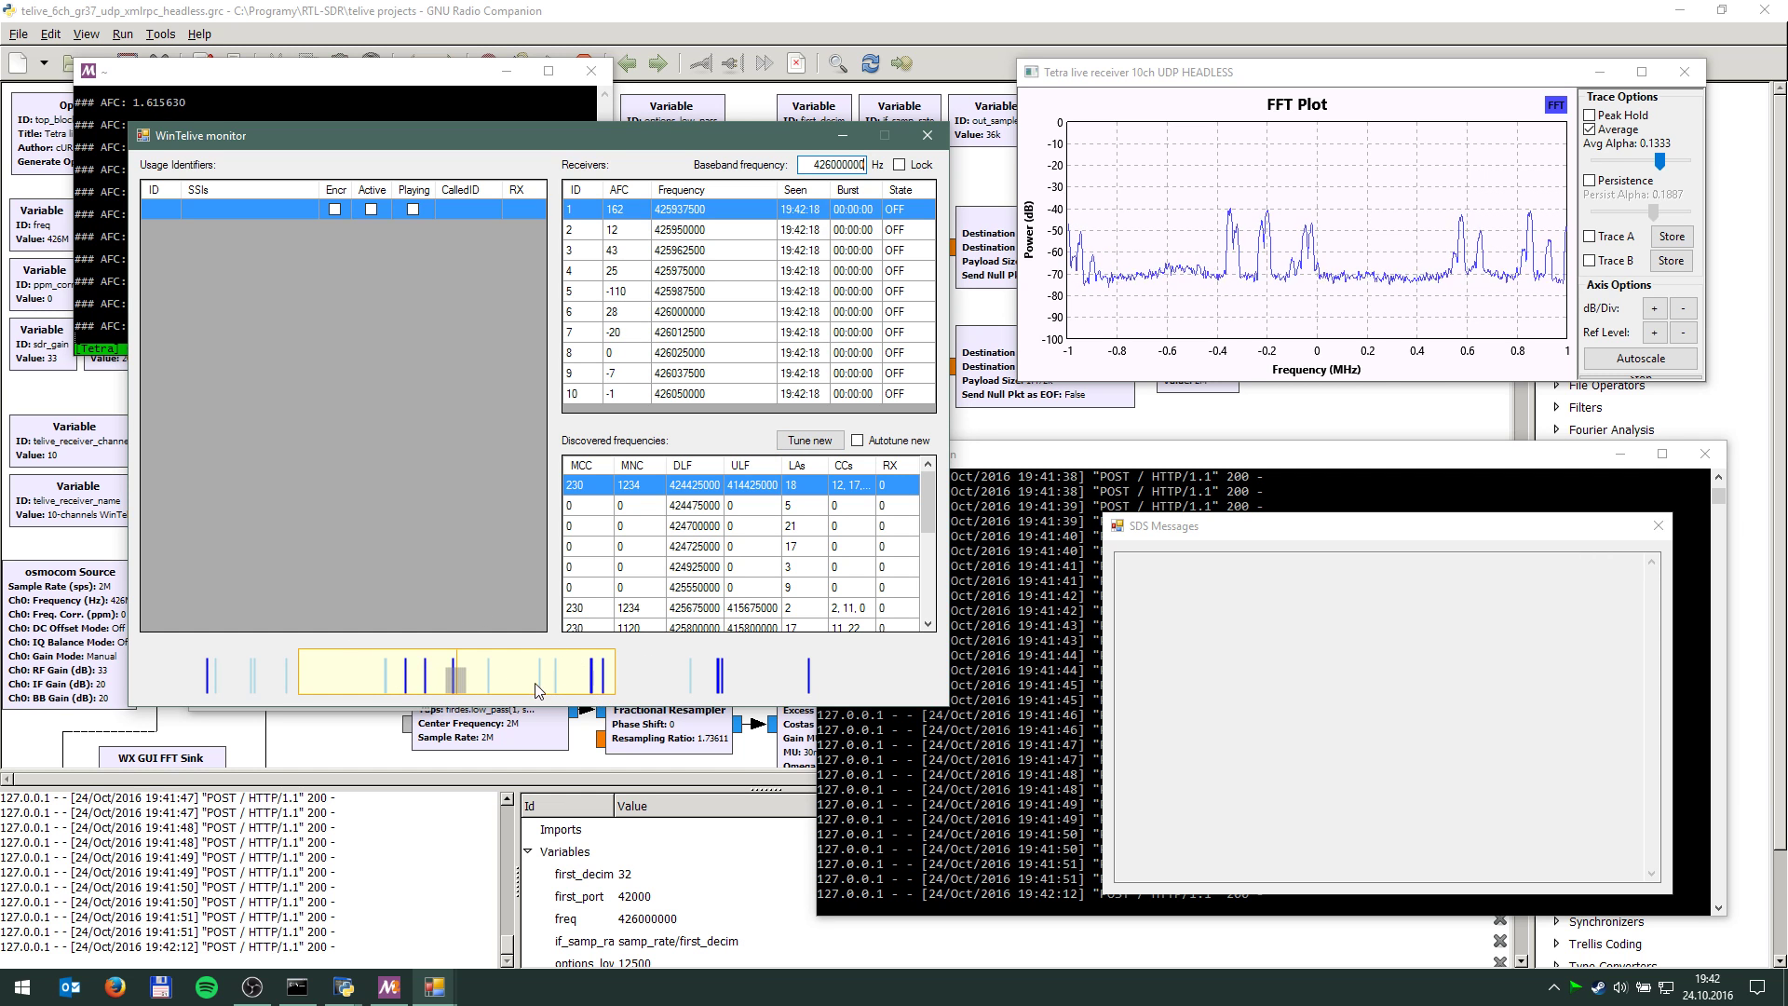
left_click(822, 443)
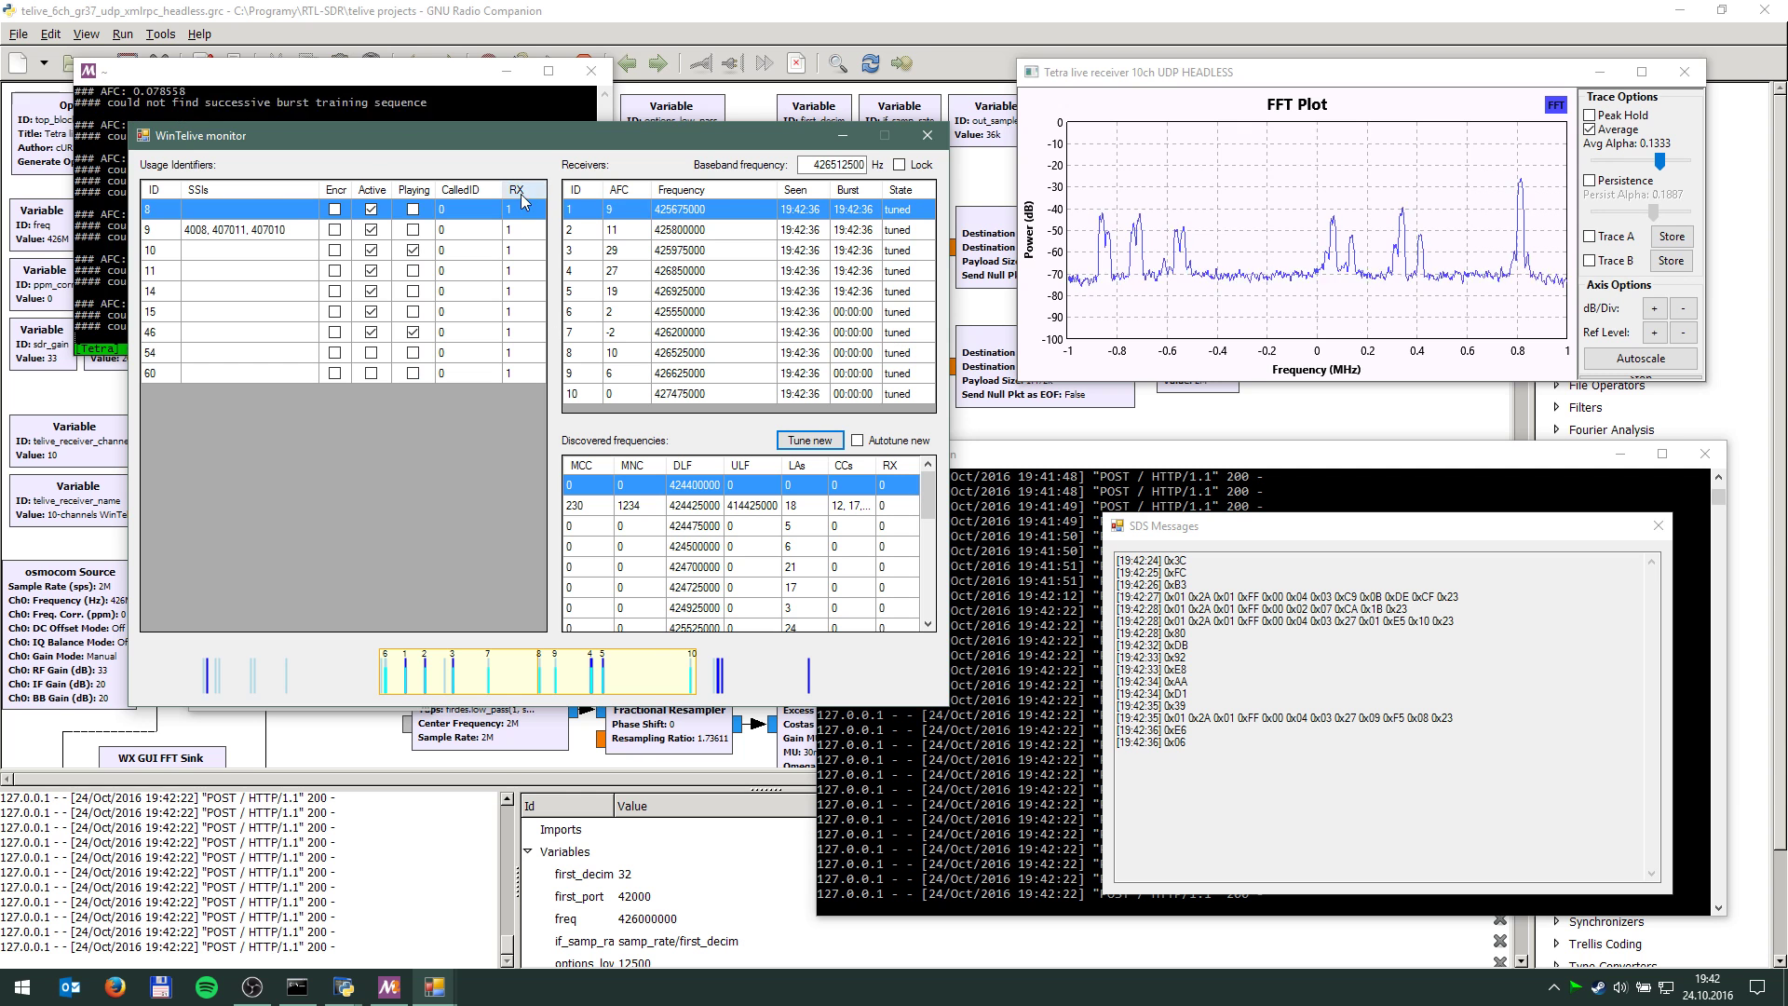
Switch receiver 1 to OFF mode and apply the change.
double_click(903, 219)
left_click(316, 271)
left_click(312, 296)
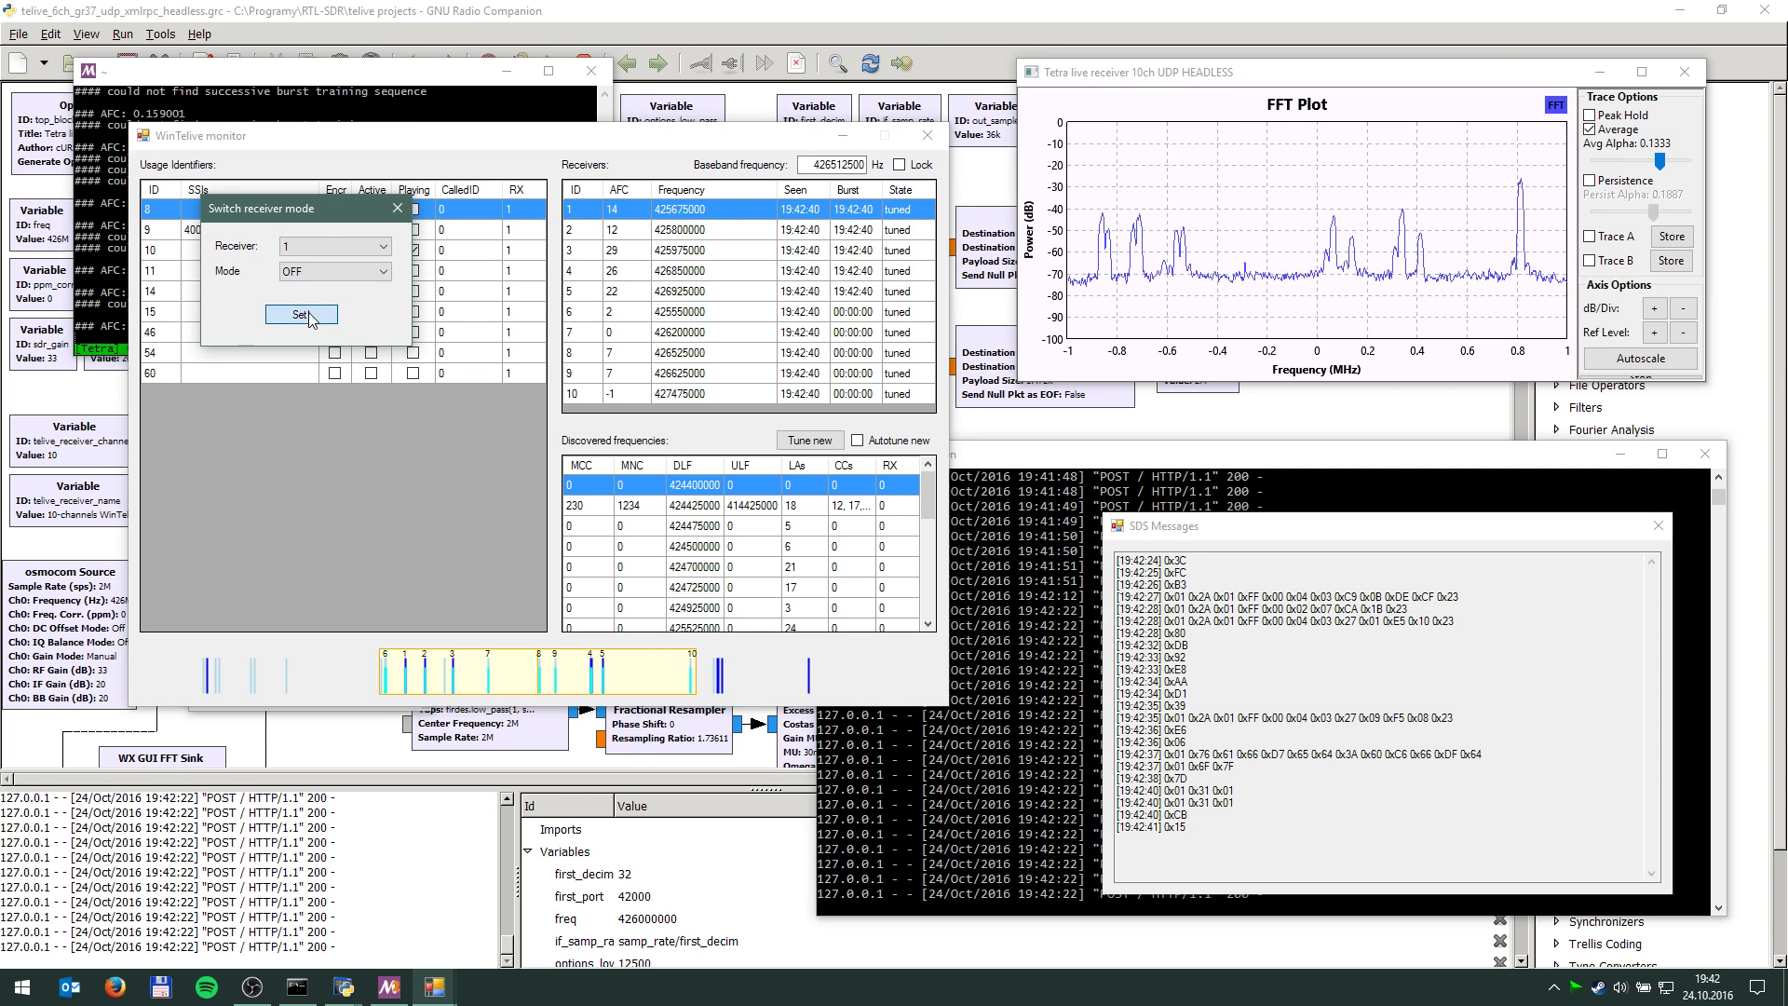
left_click(300, 314)
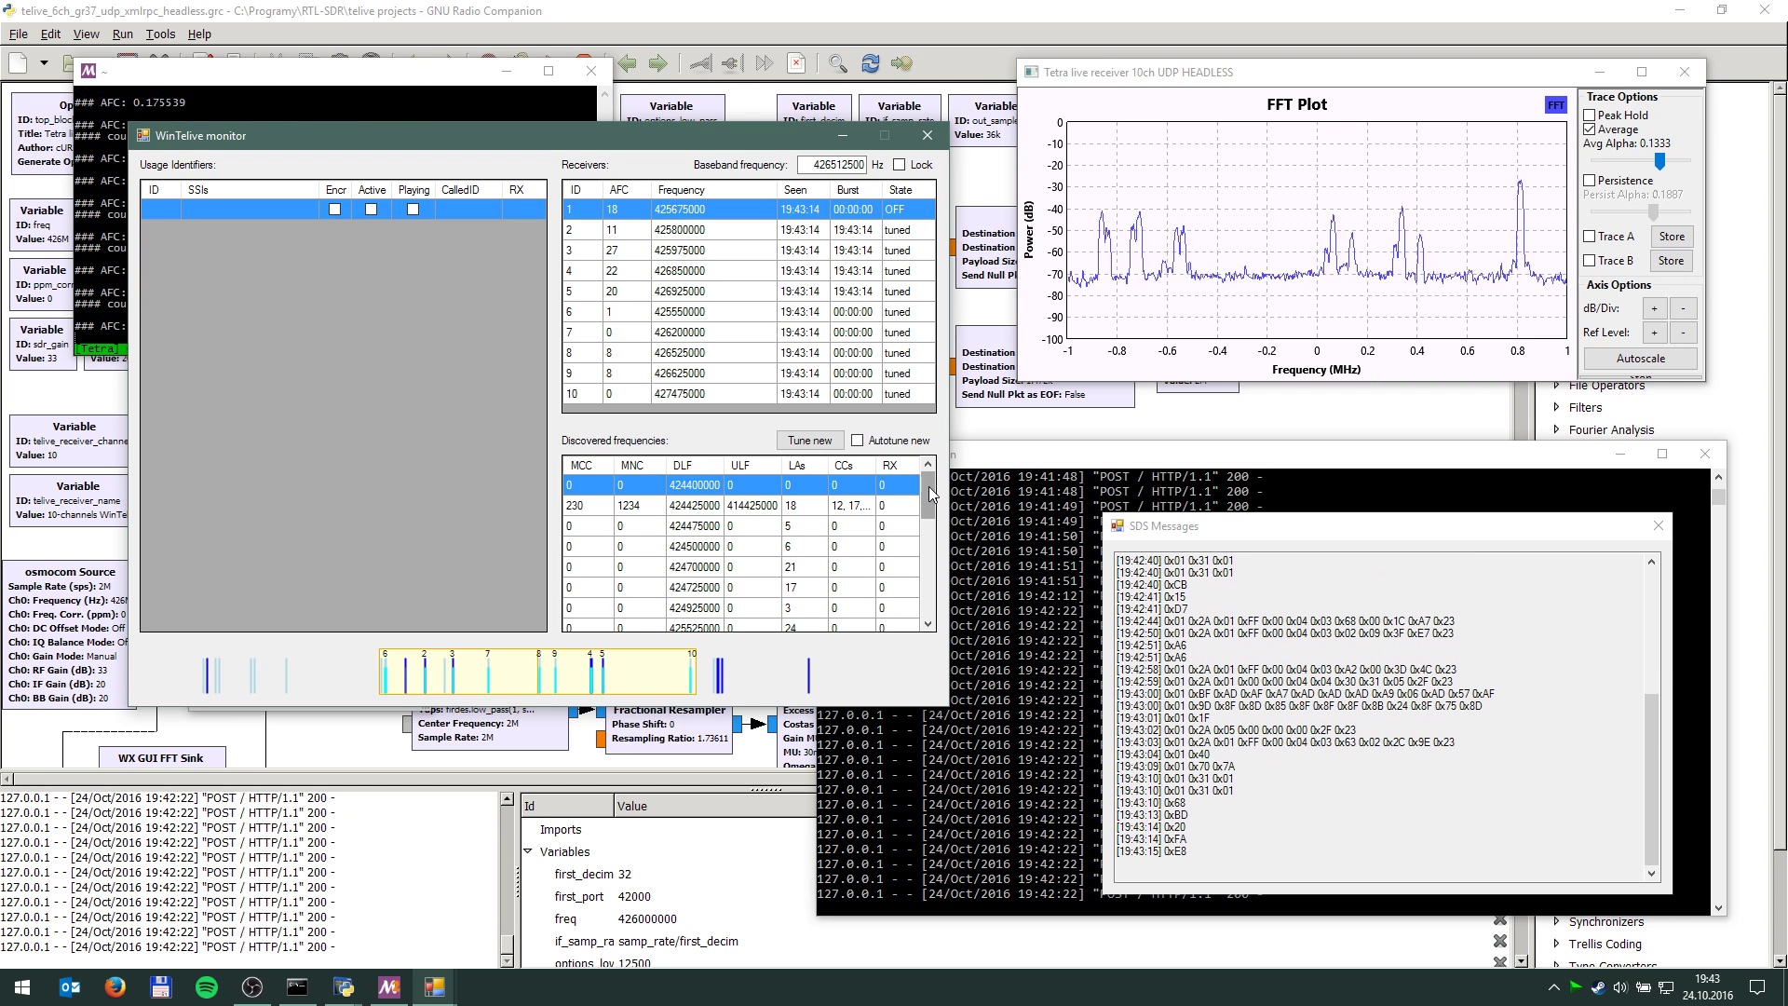
Review the discovered frequencies with their assigned receivers, and the entries in the usage identifiers table.
left_click_drag(932, 494, 932, 586)
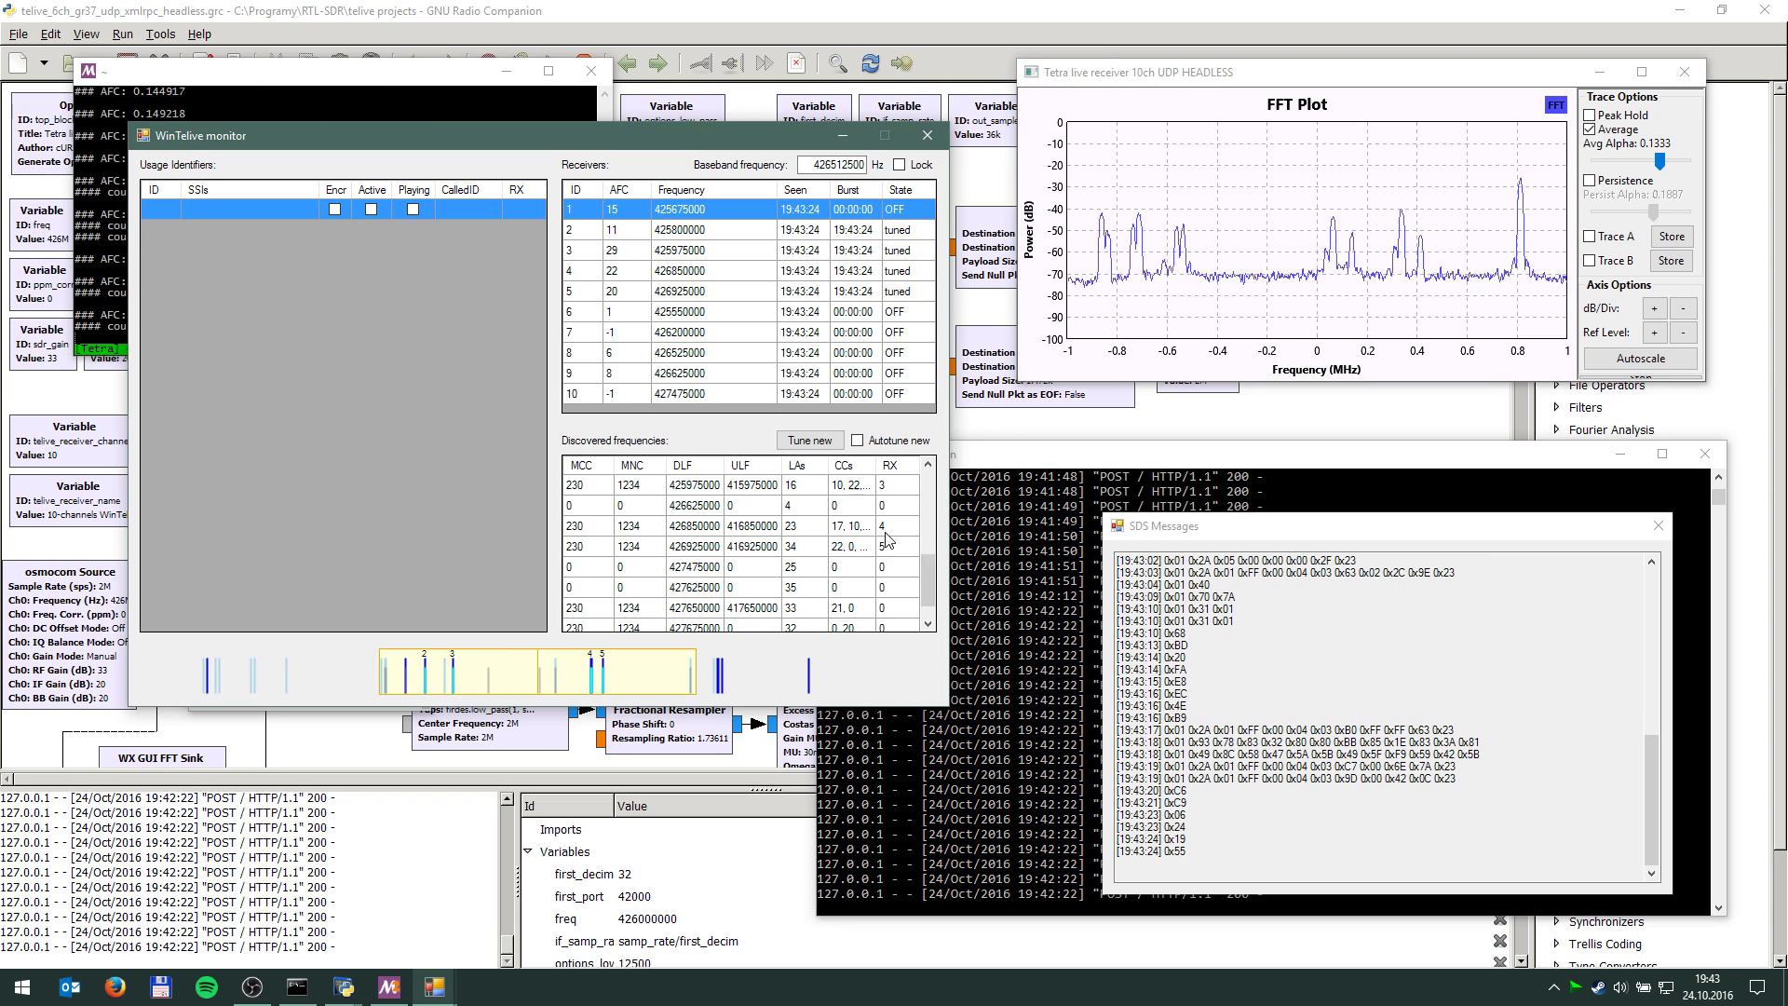
left_click(932, 502)
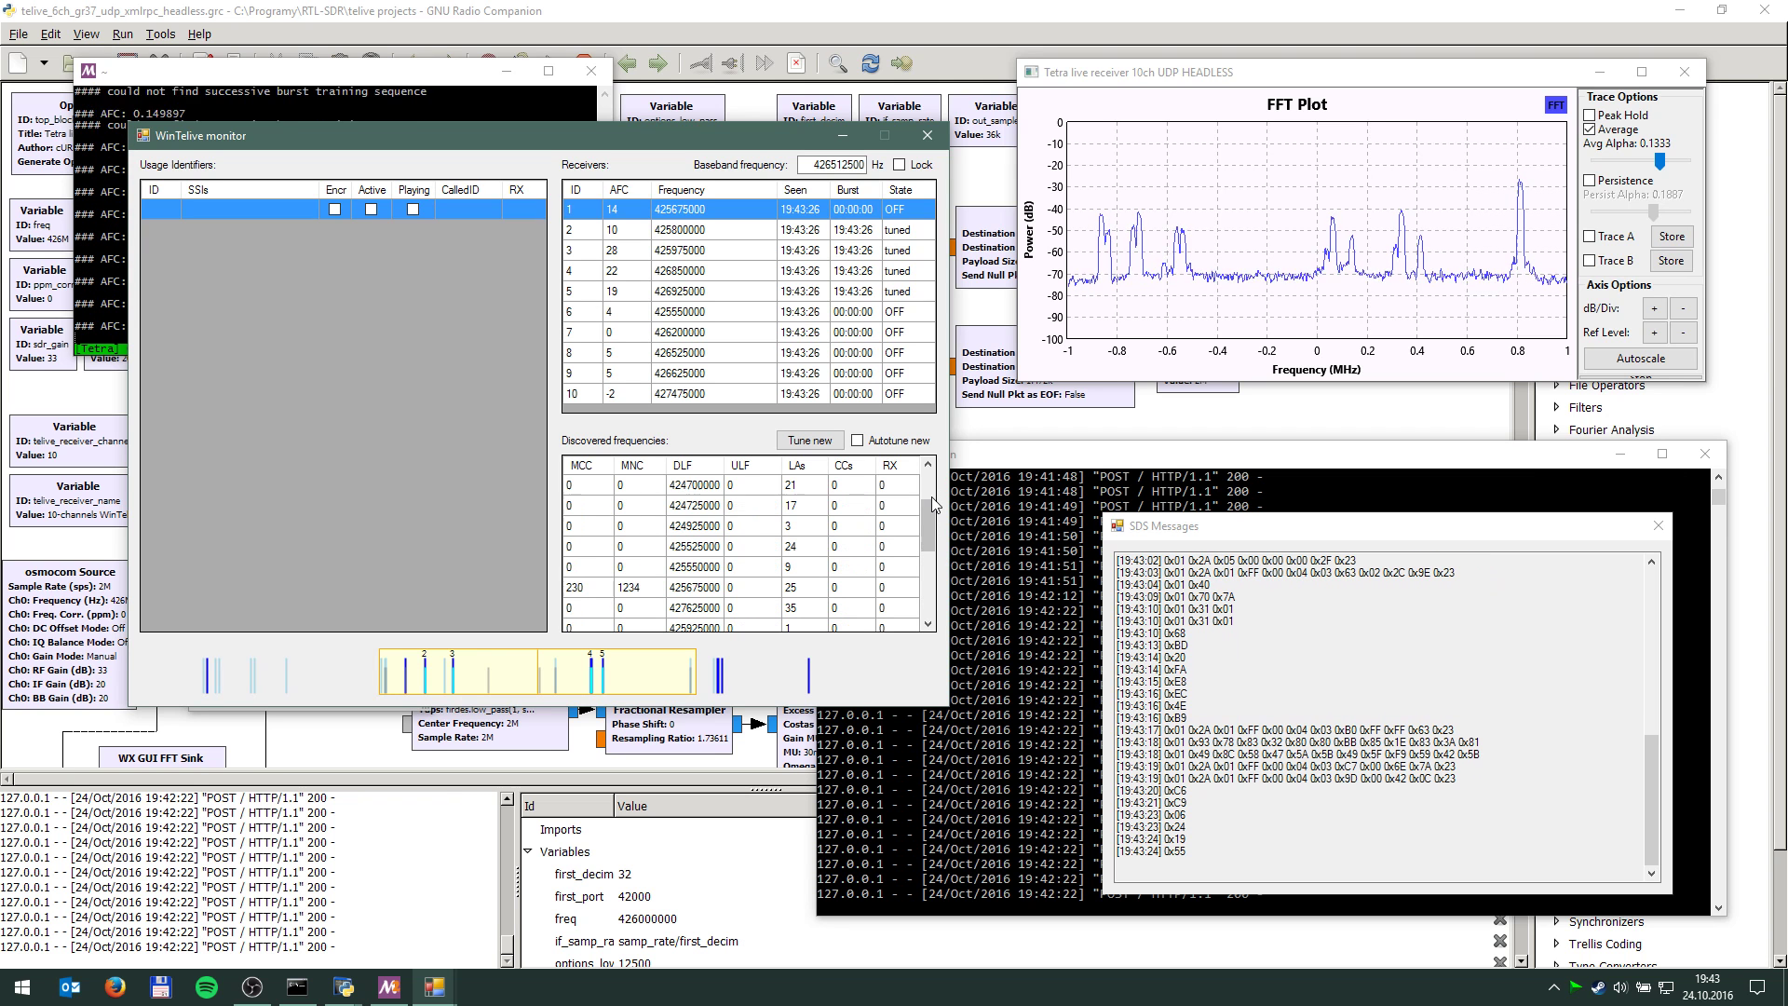
left_click(932, 491)
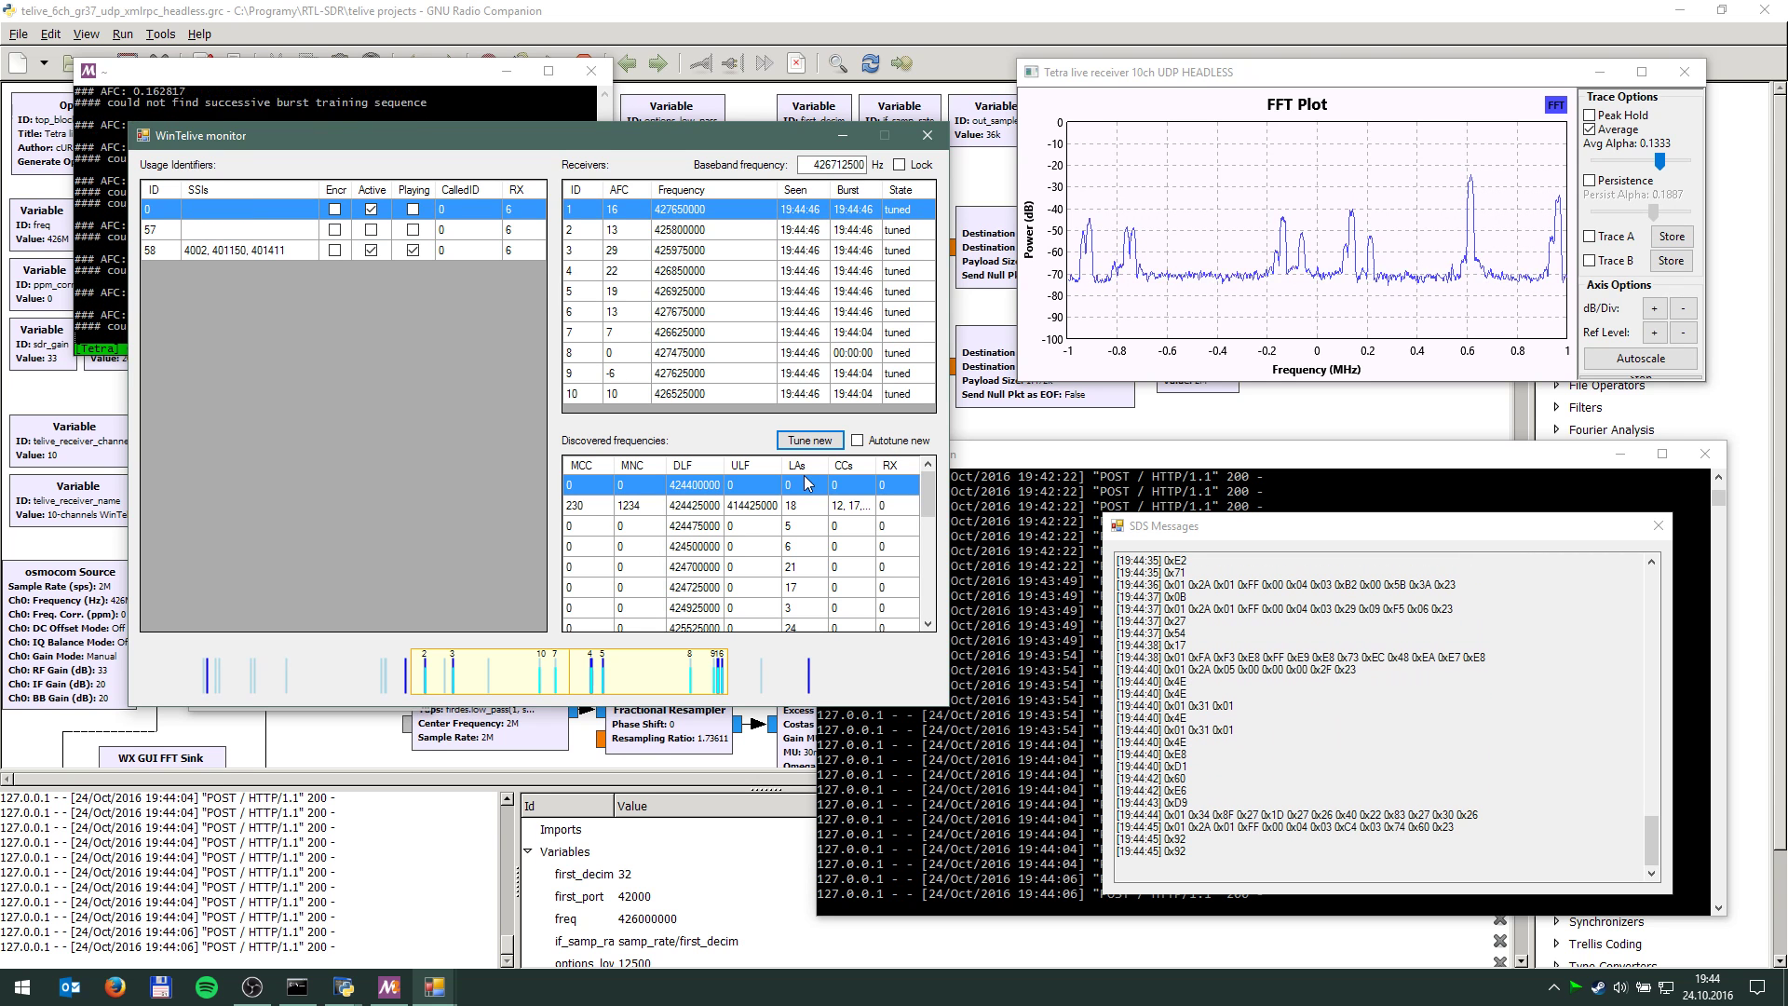
left_click(473, 251)
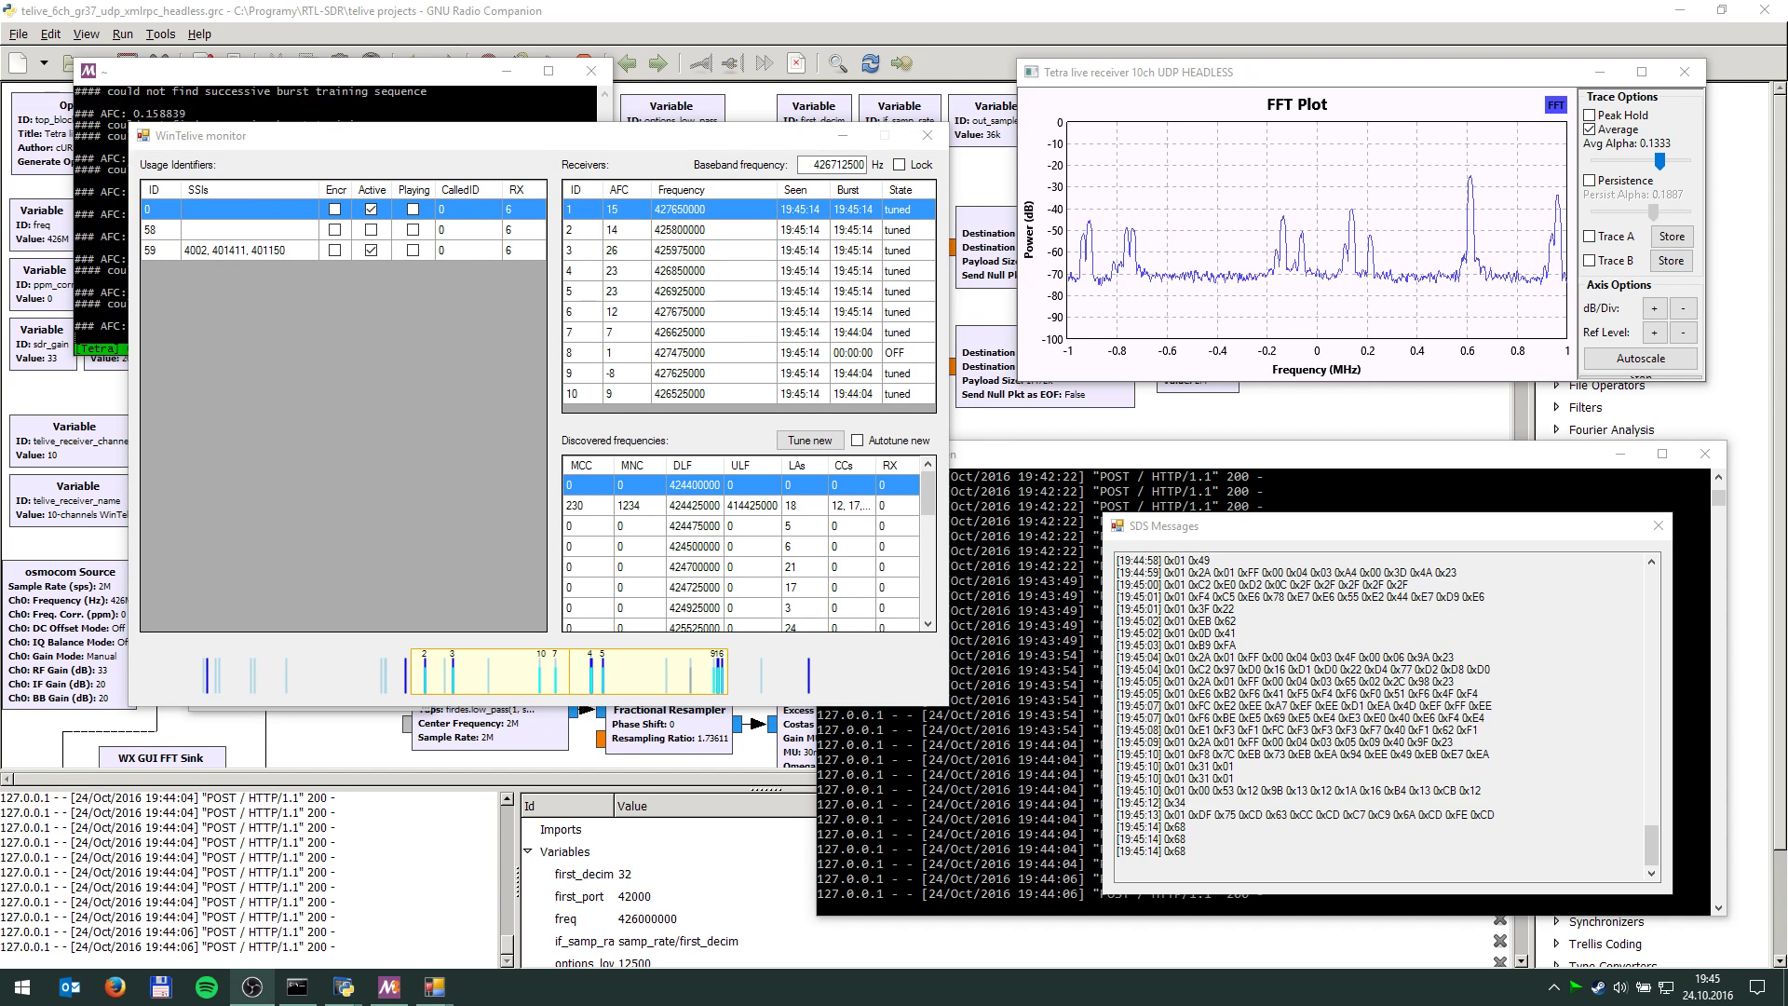
left_click(345, 252)
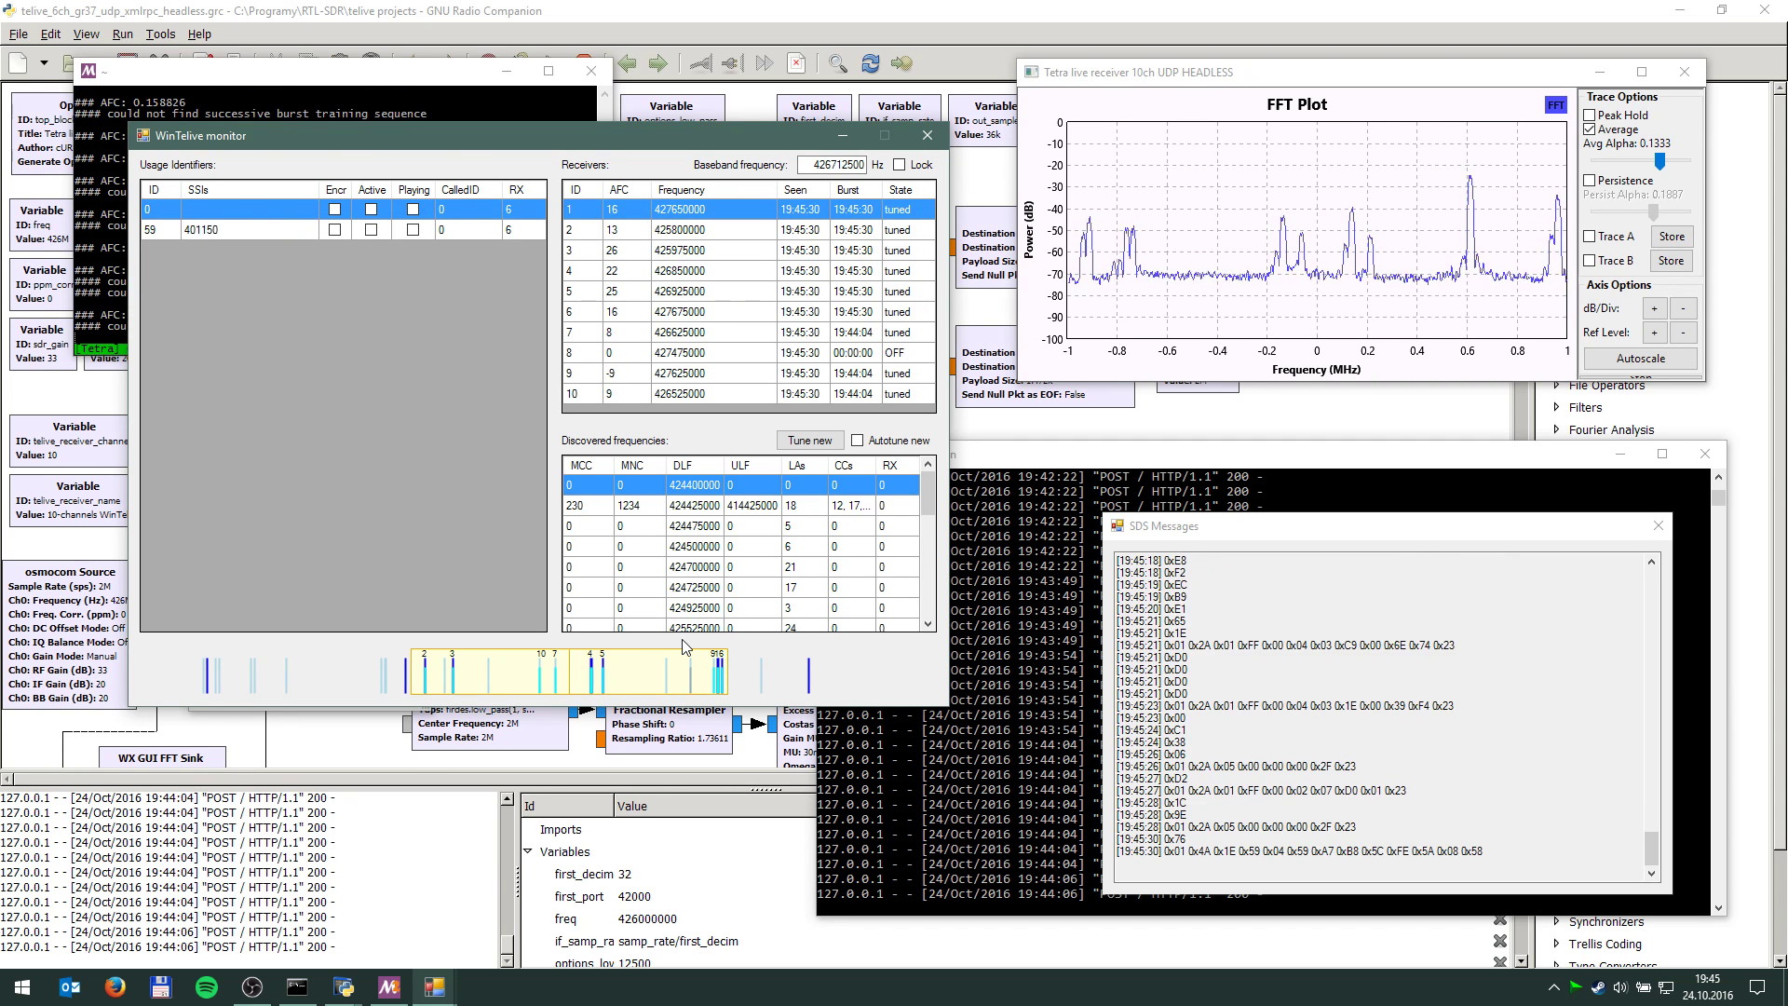
Select receiver 8 and center the baseband frequency, accepting the confirmation.
left_click(716, 354)
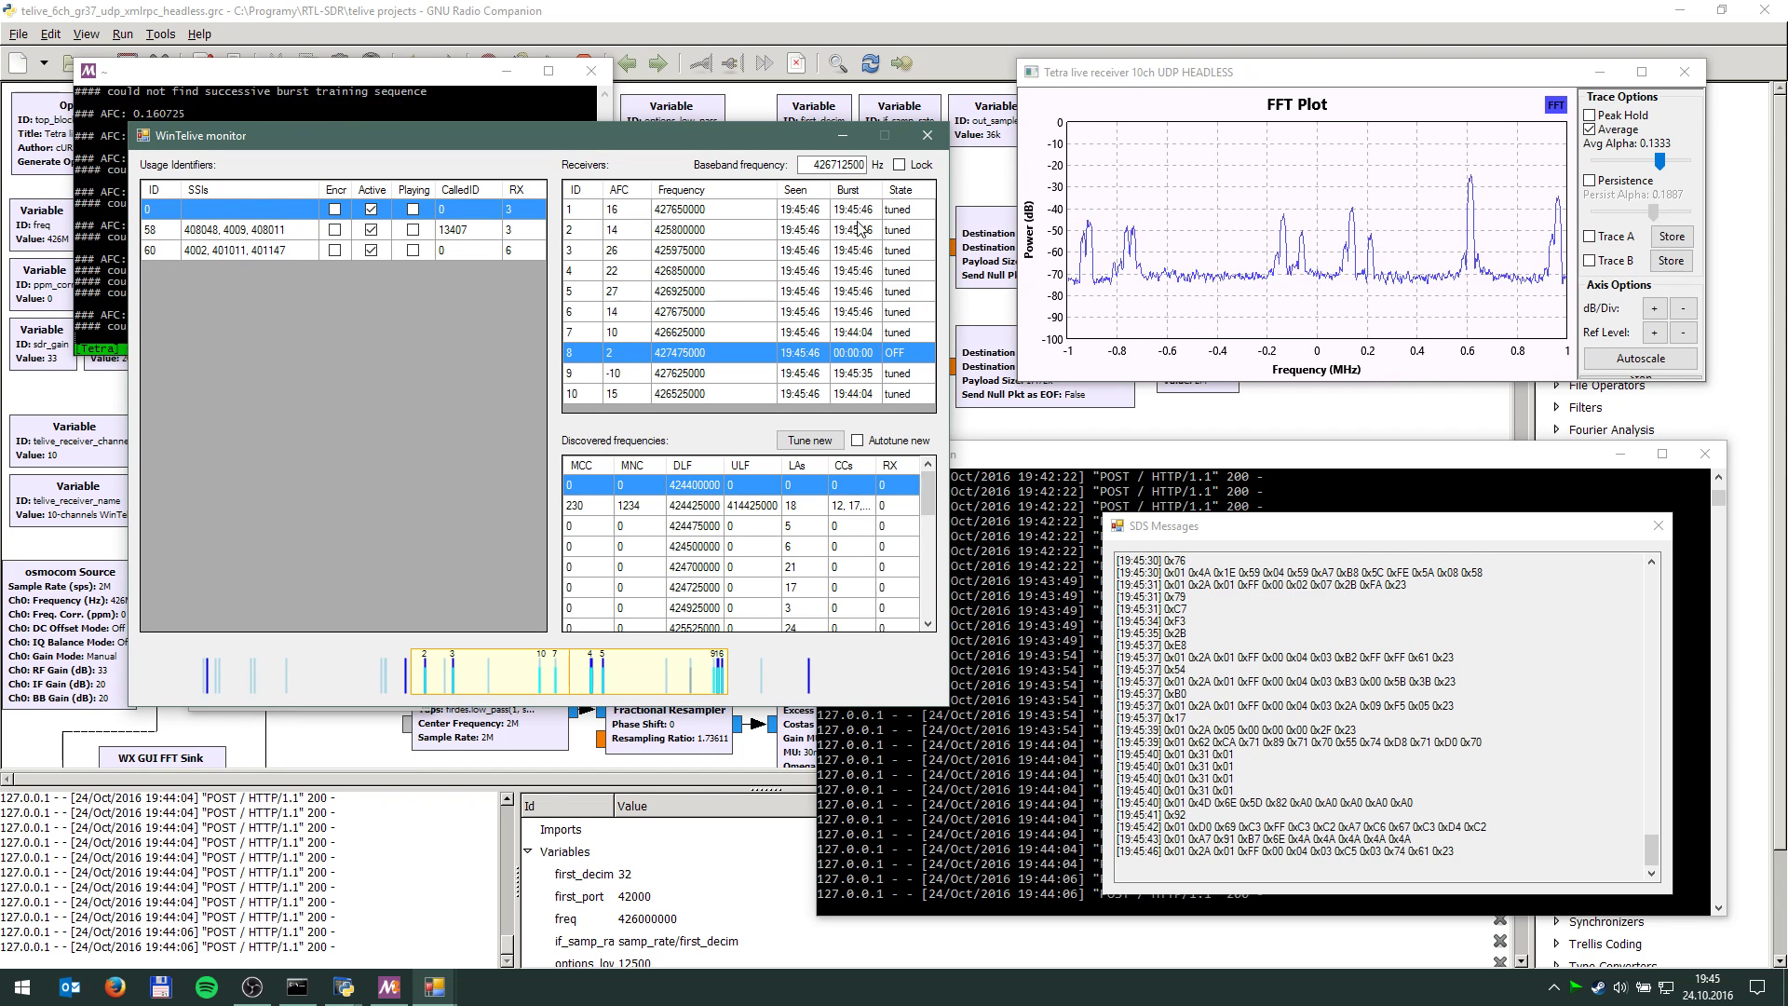
double_click(756, 170)
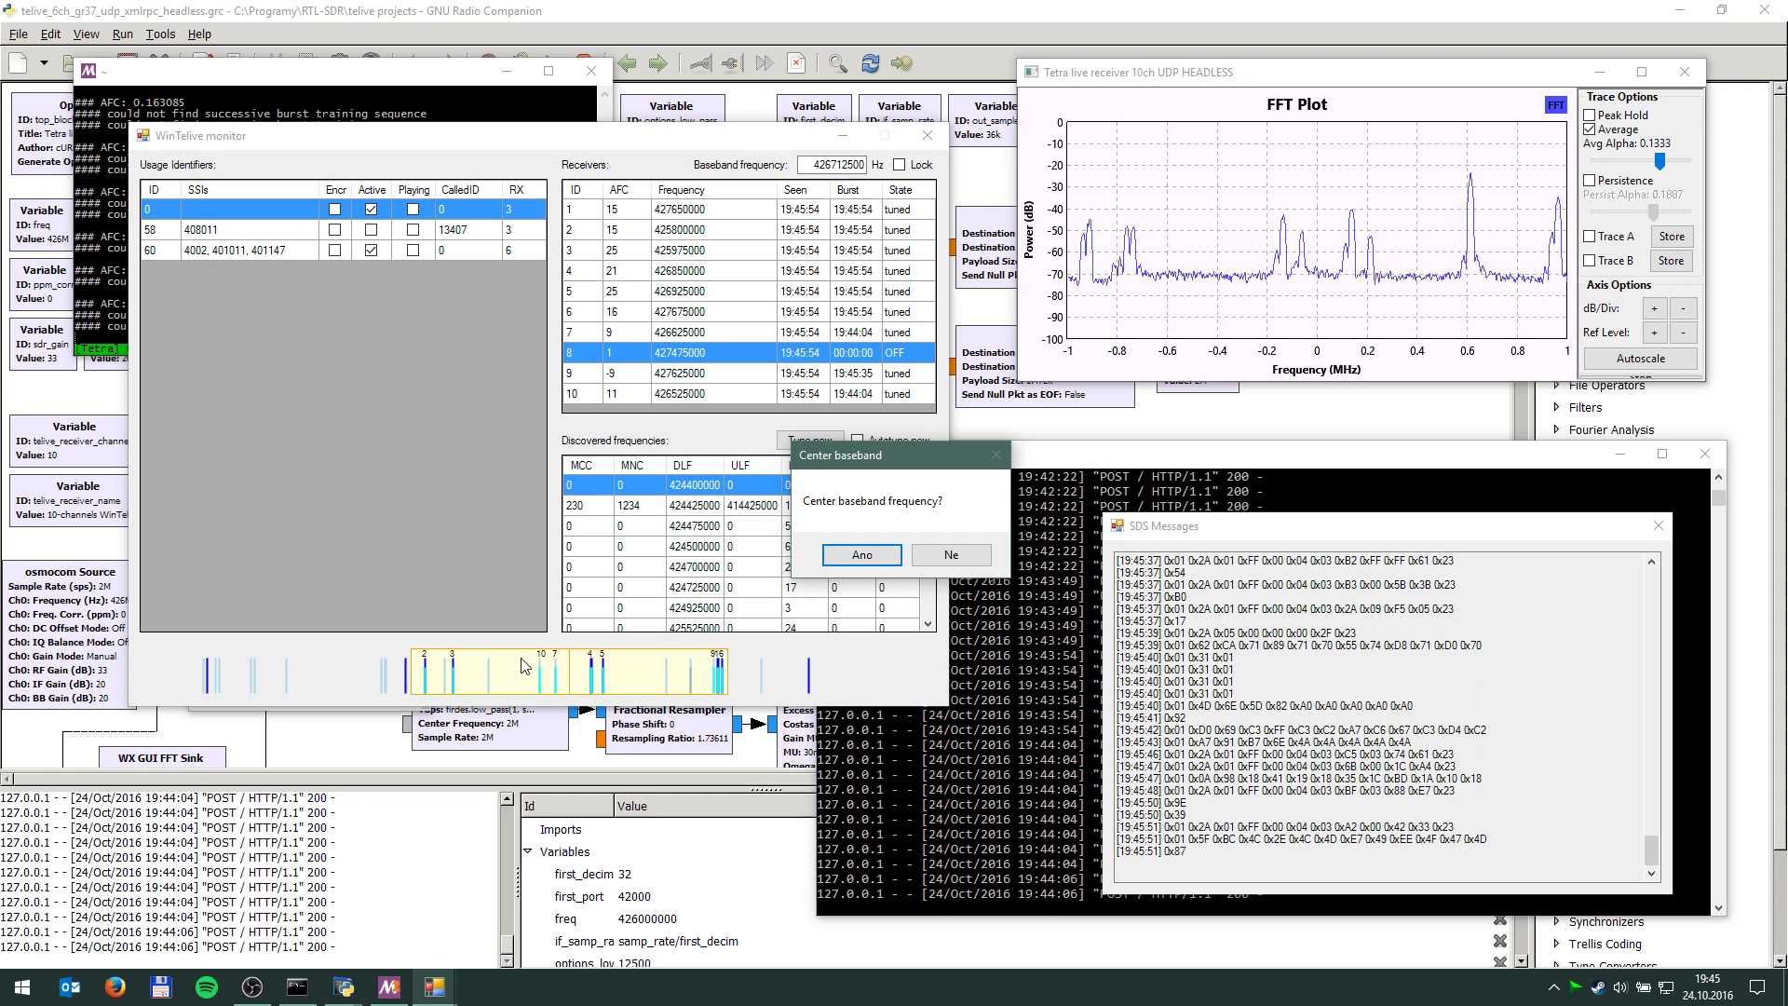
left_click(861, 554)
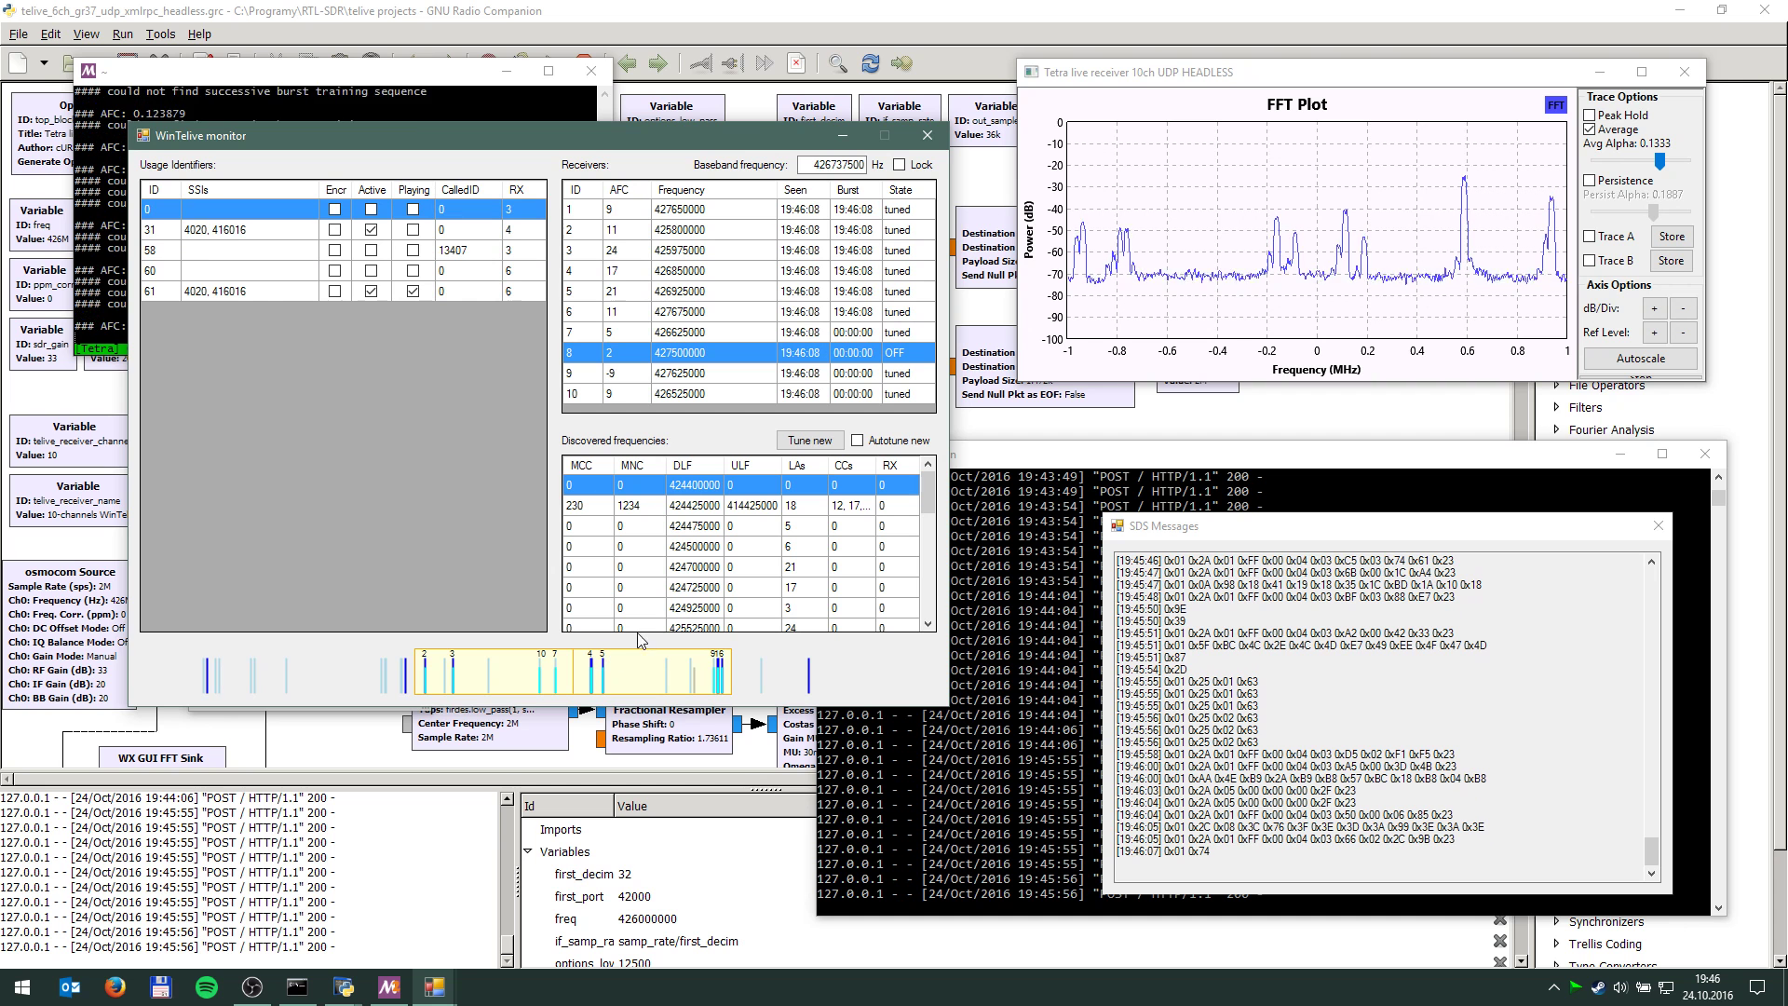
Inspect receiver 8's tuning options and its available modes without changing anything.
double_click(731, 363)
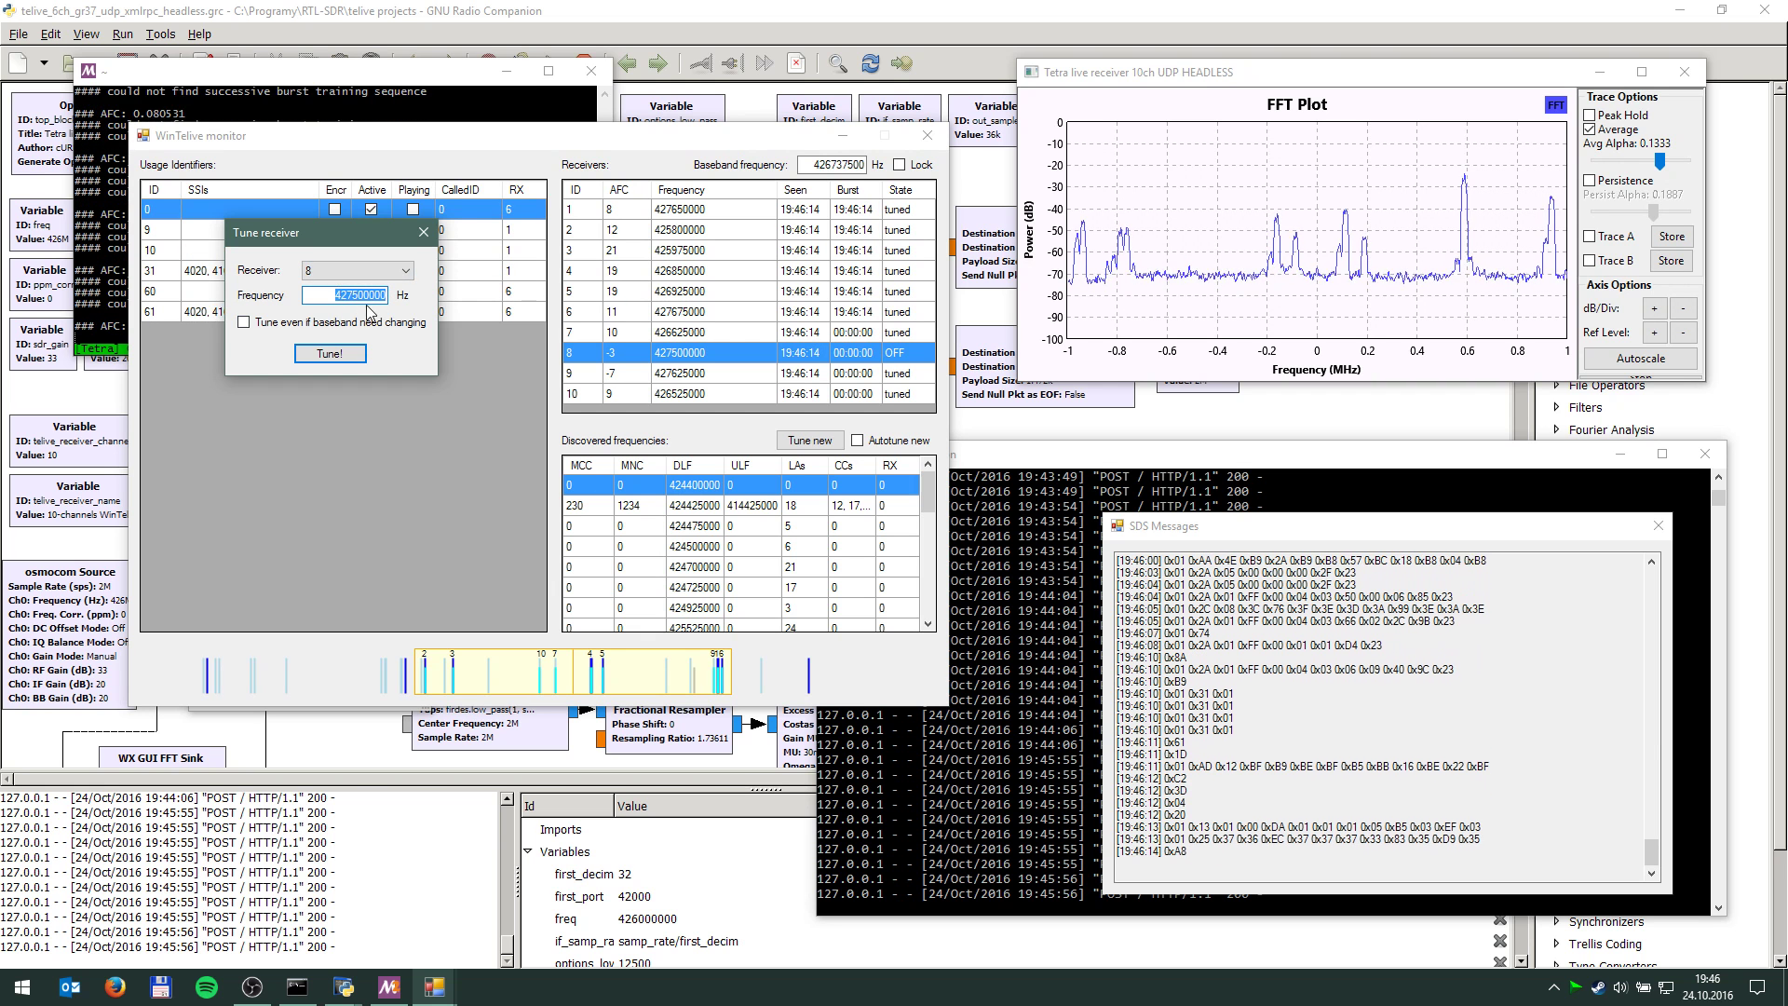
key("Escape")
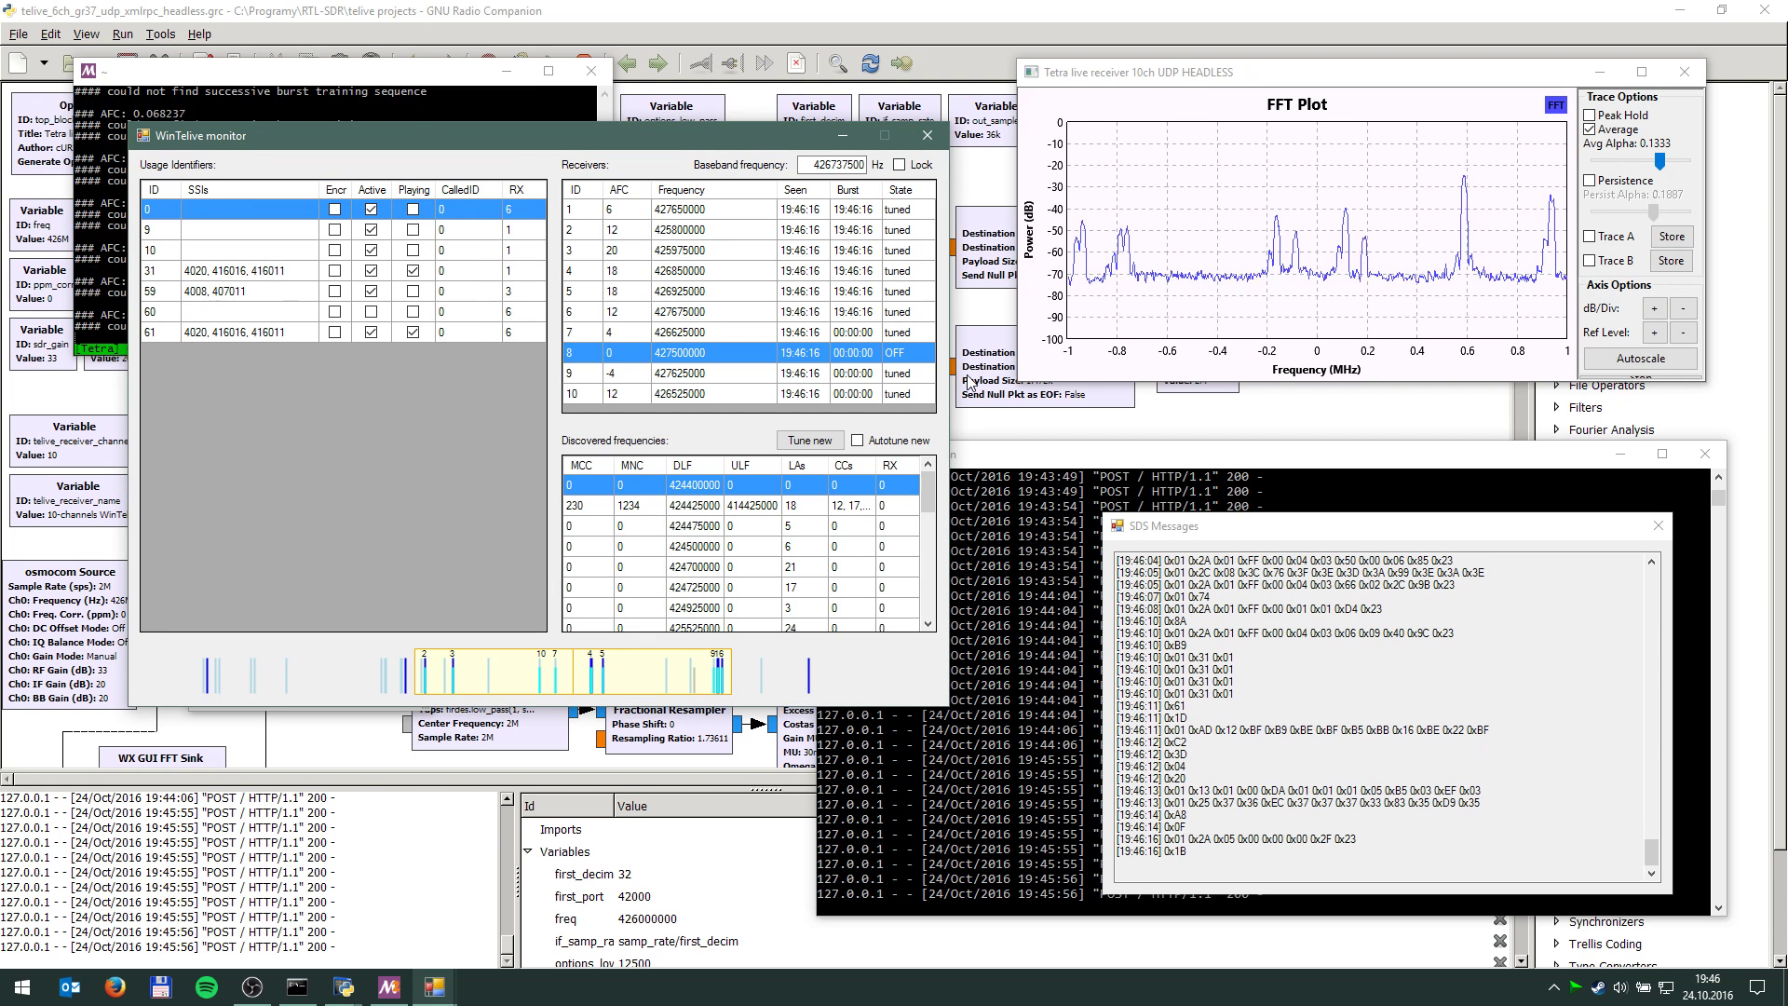
double_click(901, 352)
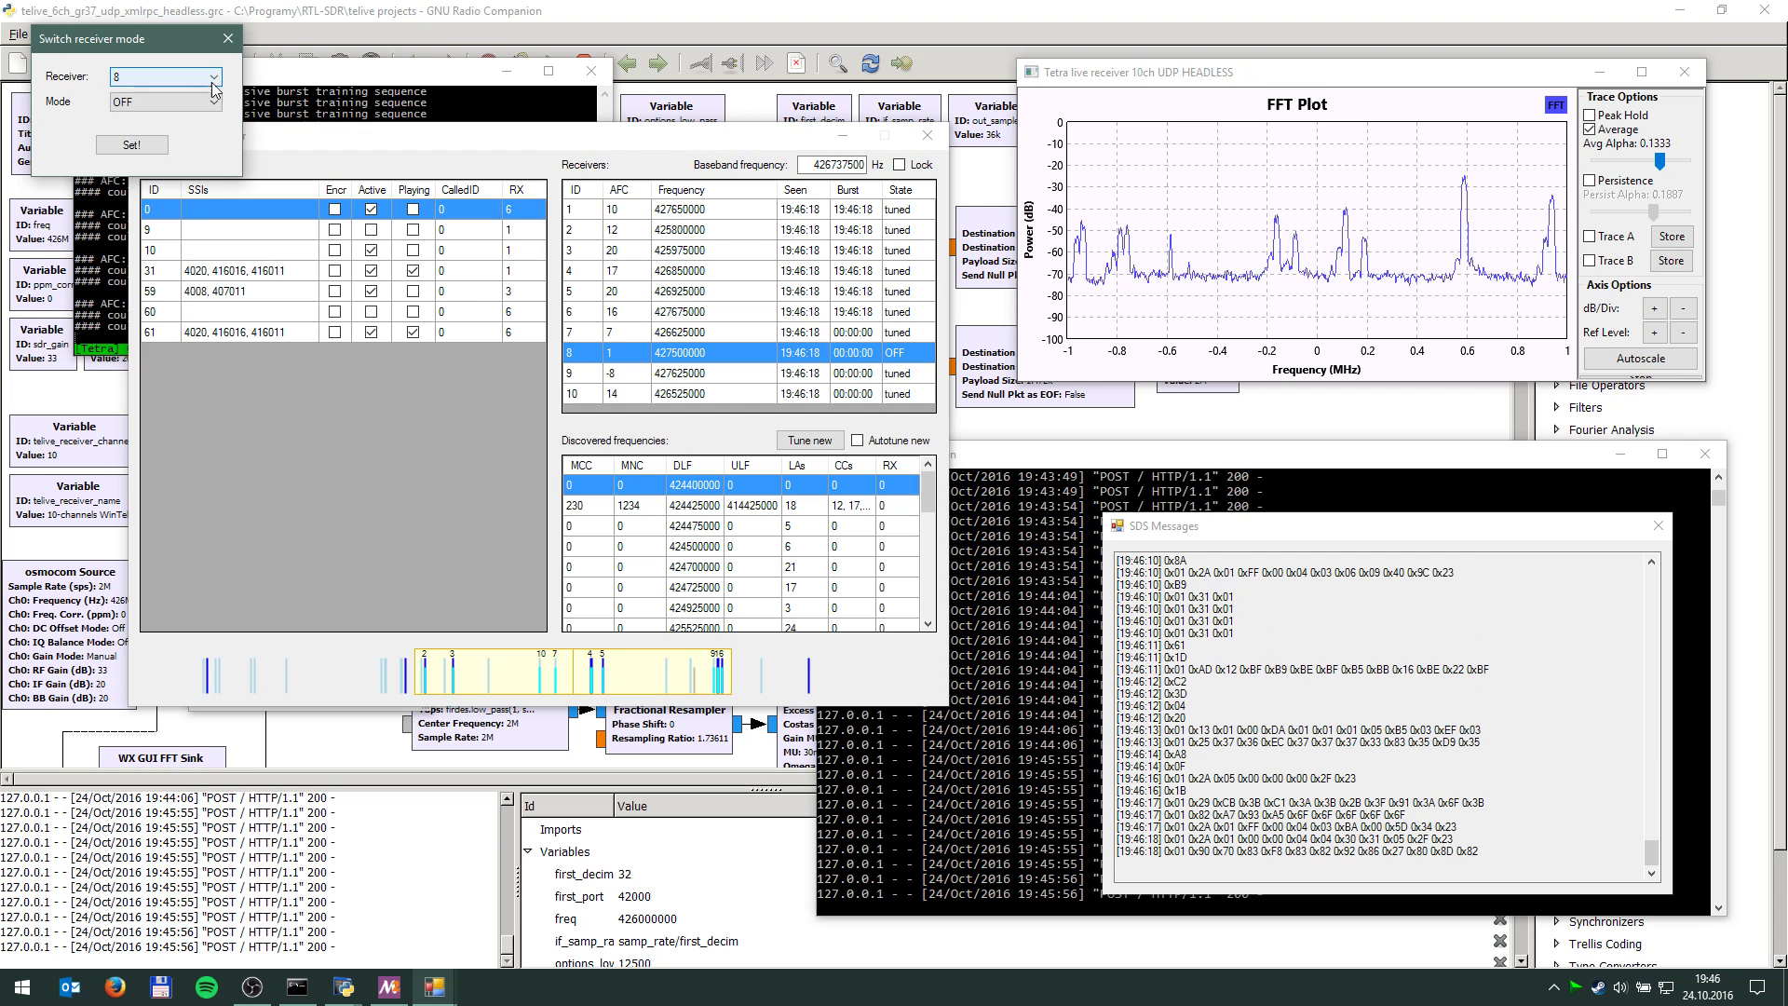
left_click(203, 104)
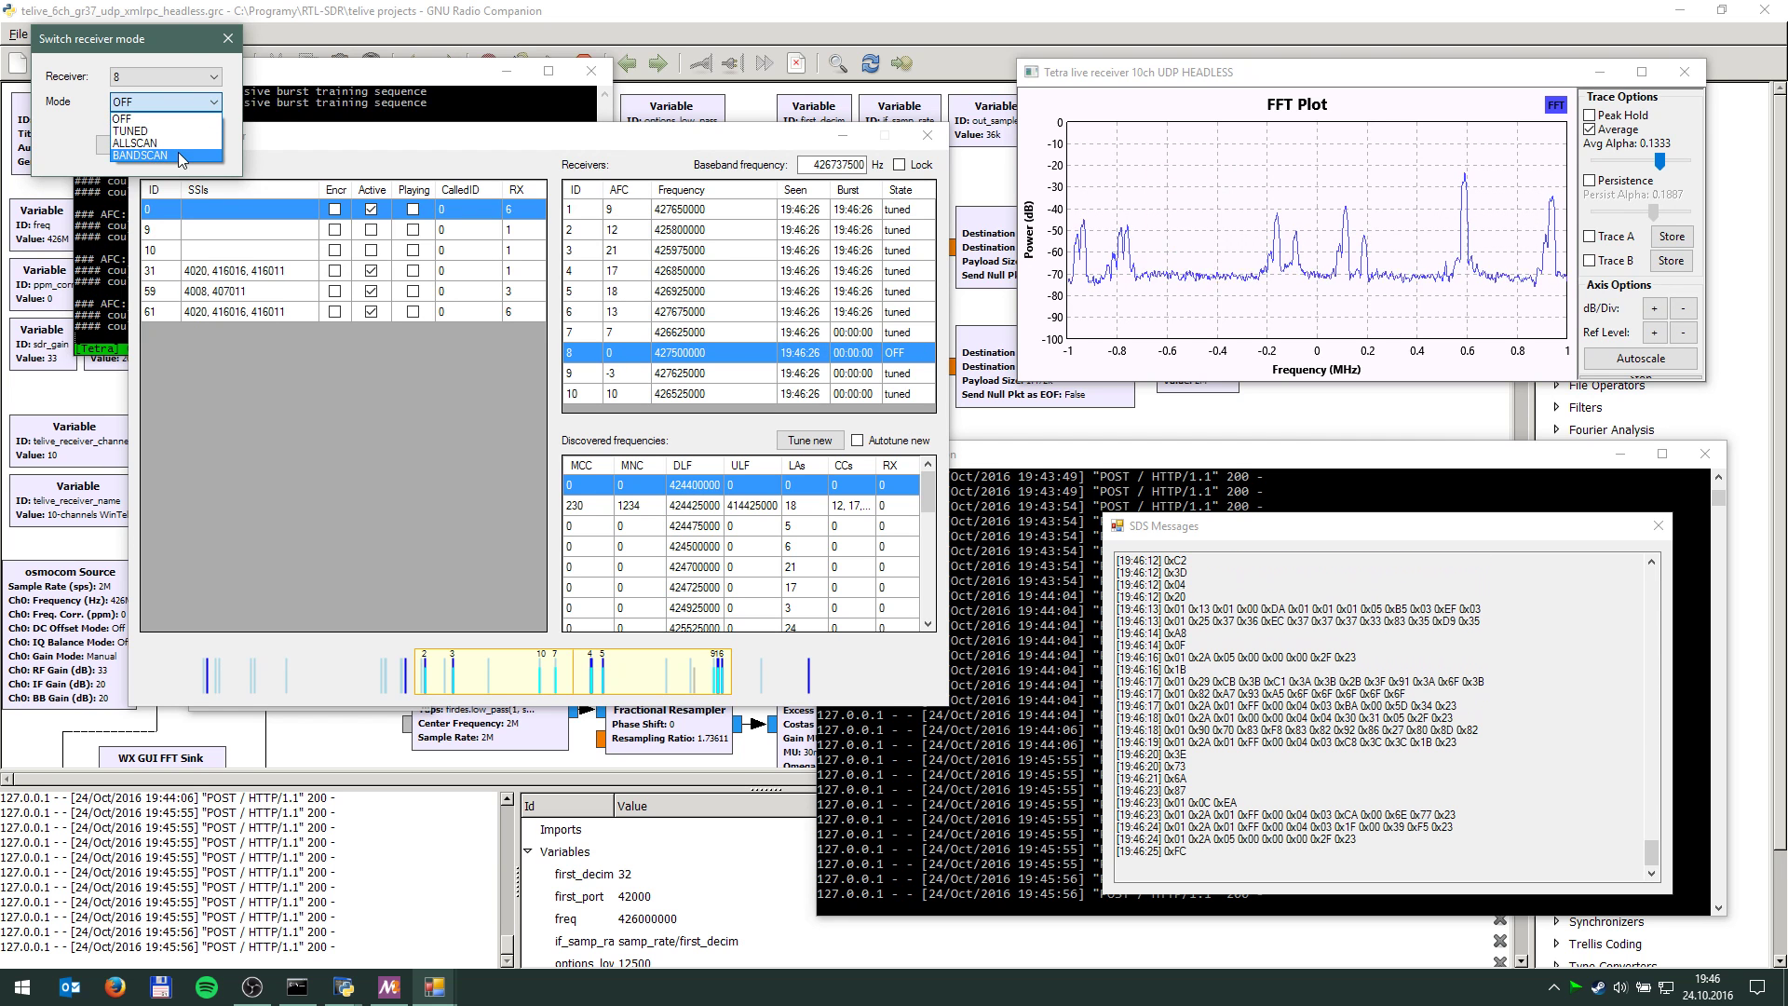
left_click(173, 52)
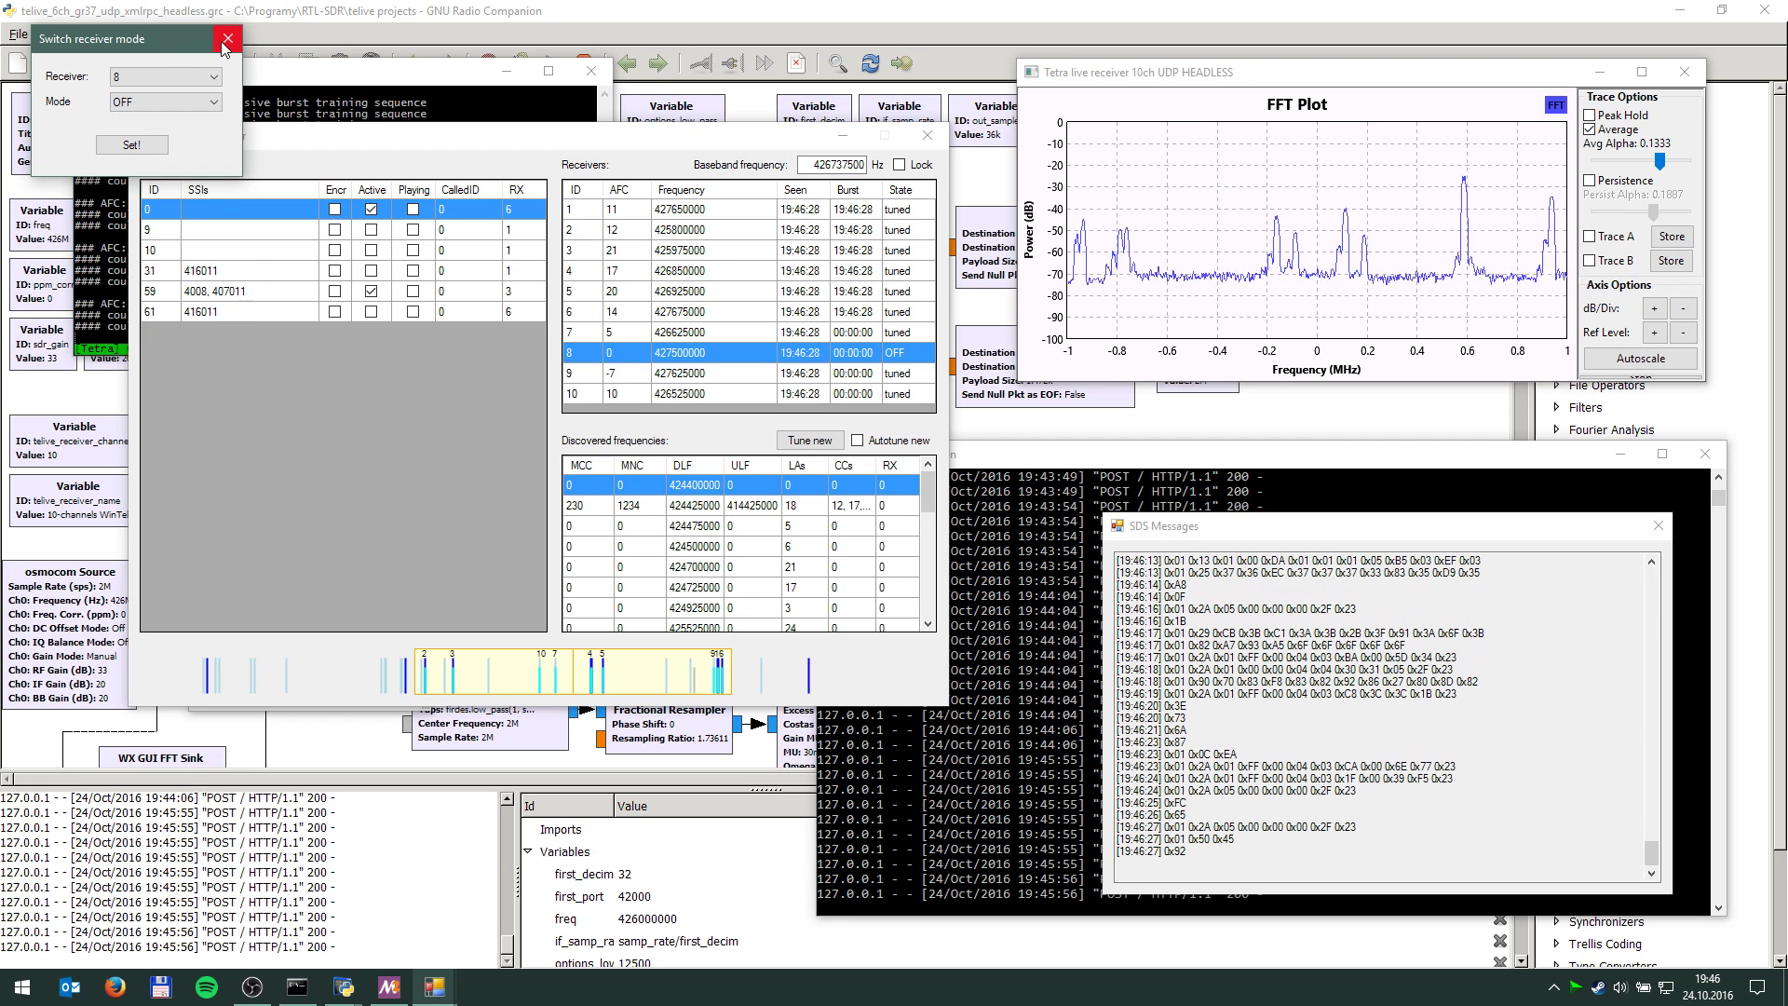
left_click(226, 40)
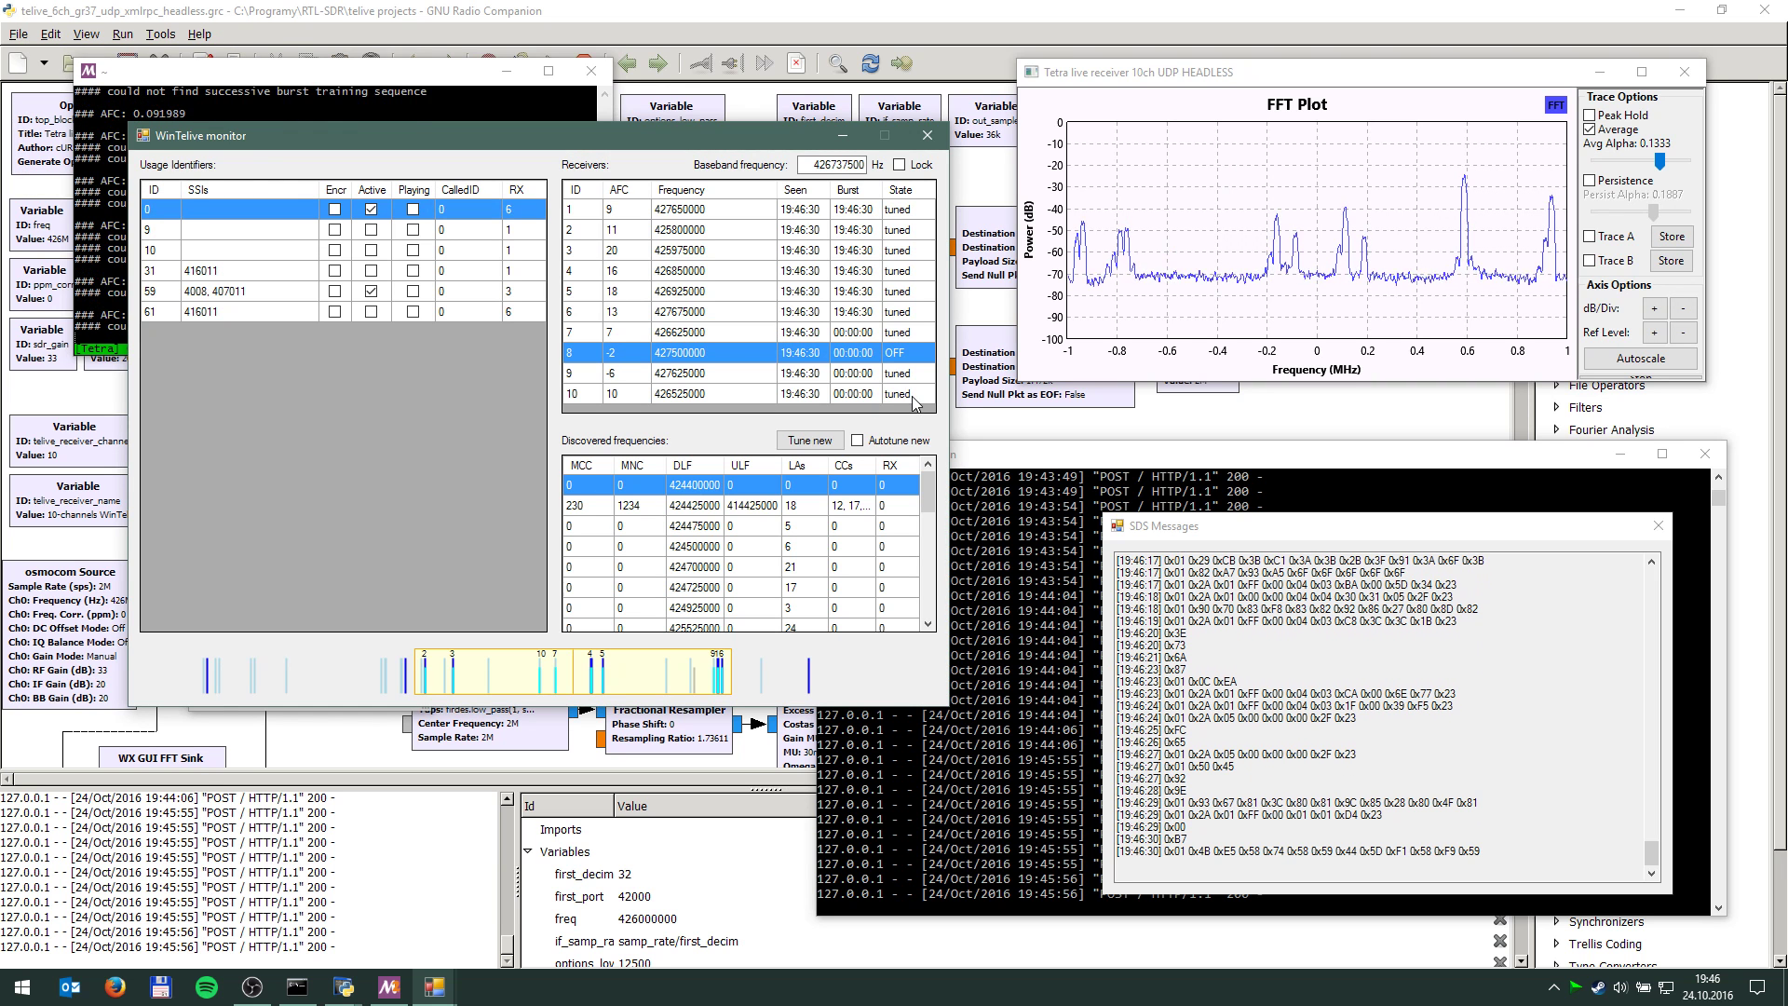
Switch receiver 8 to BANDSCAN mode and apply the change.
double_click(907, 352)
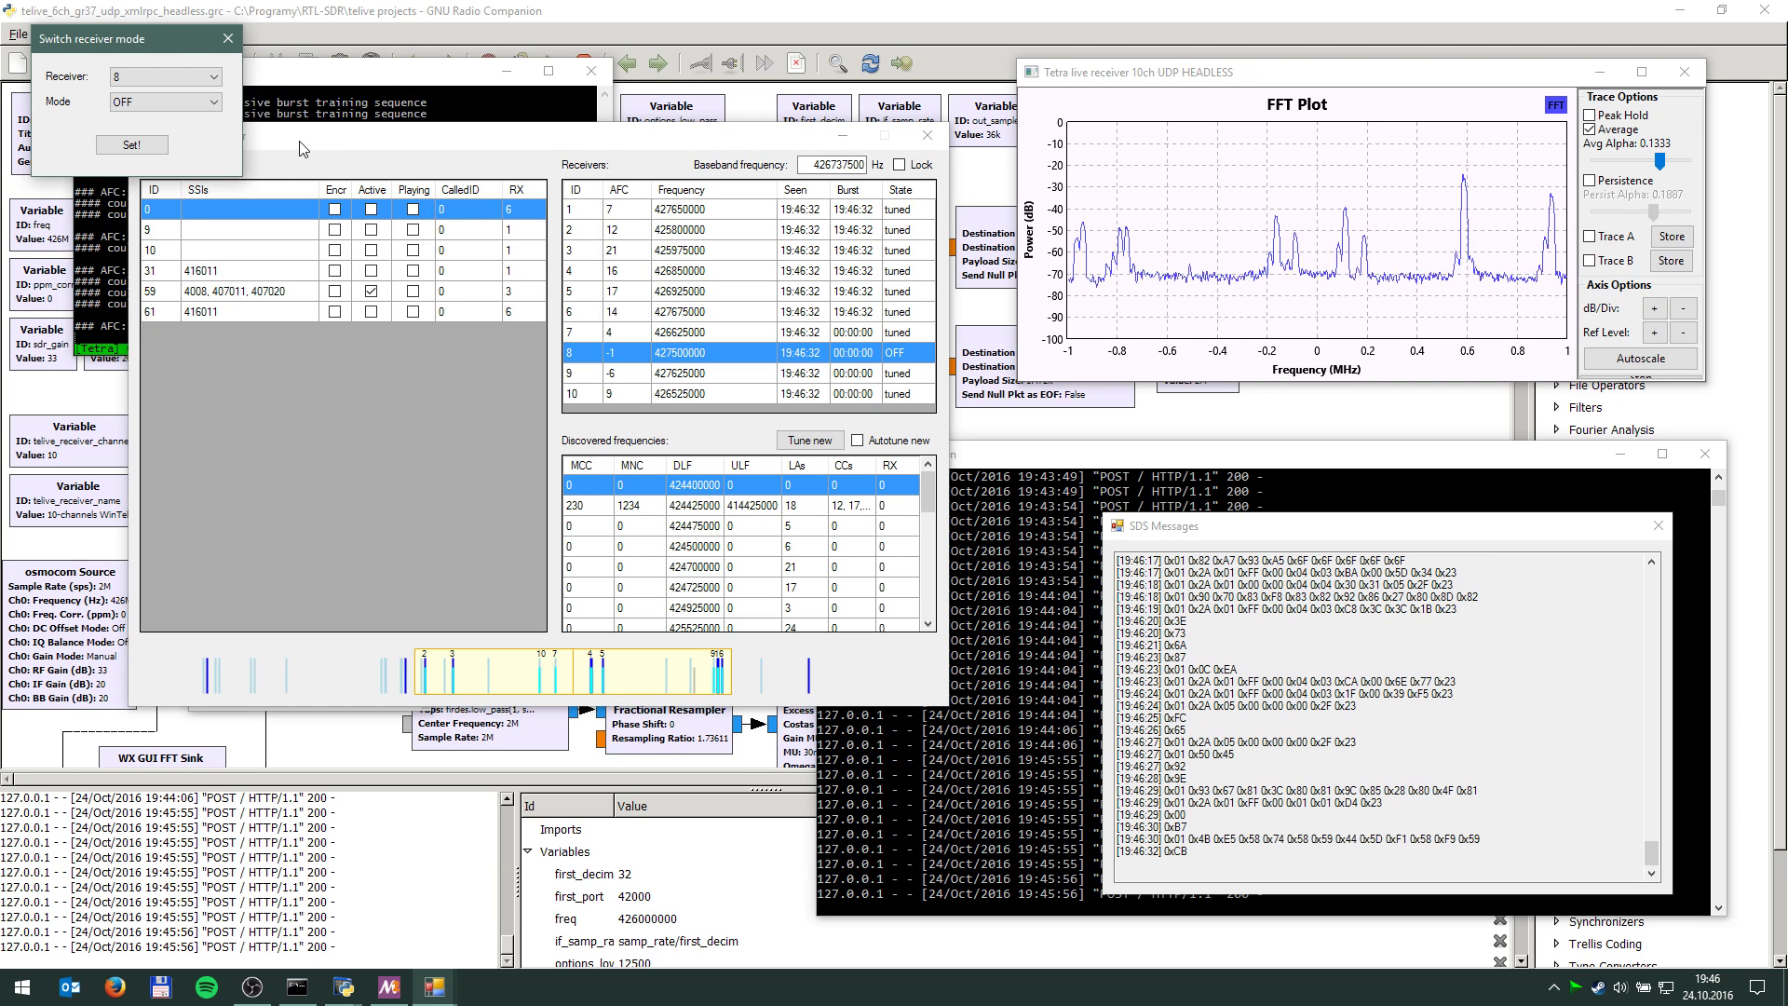
left_click(204, 102)
left_click(159, 149)
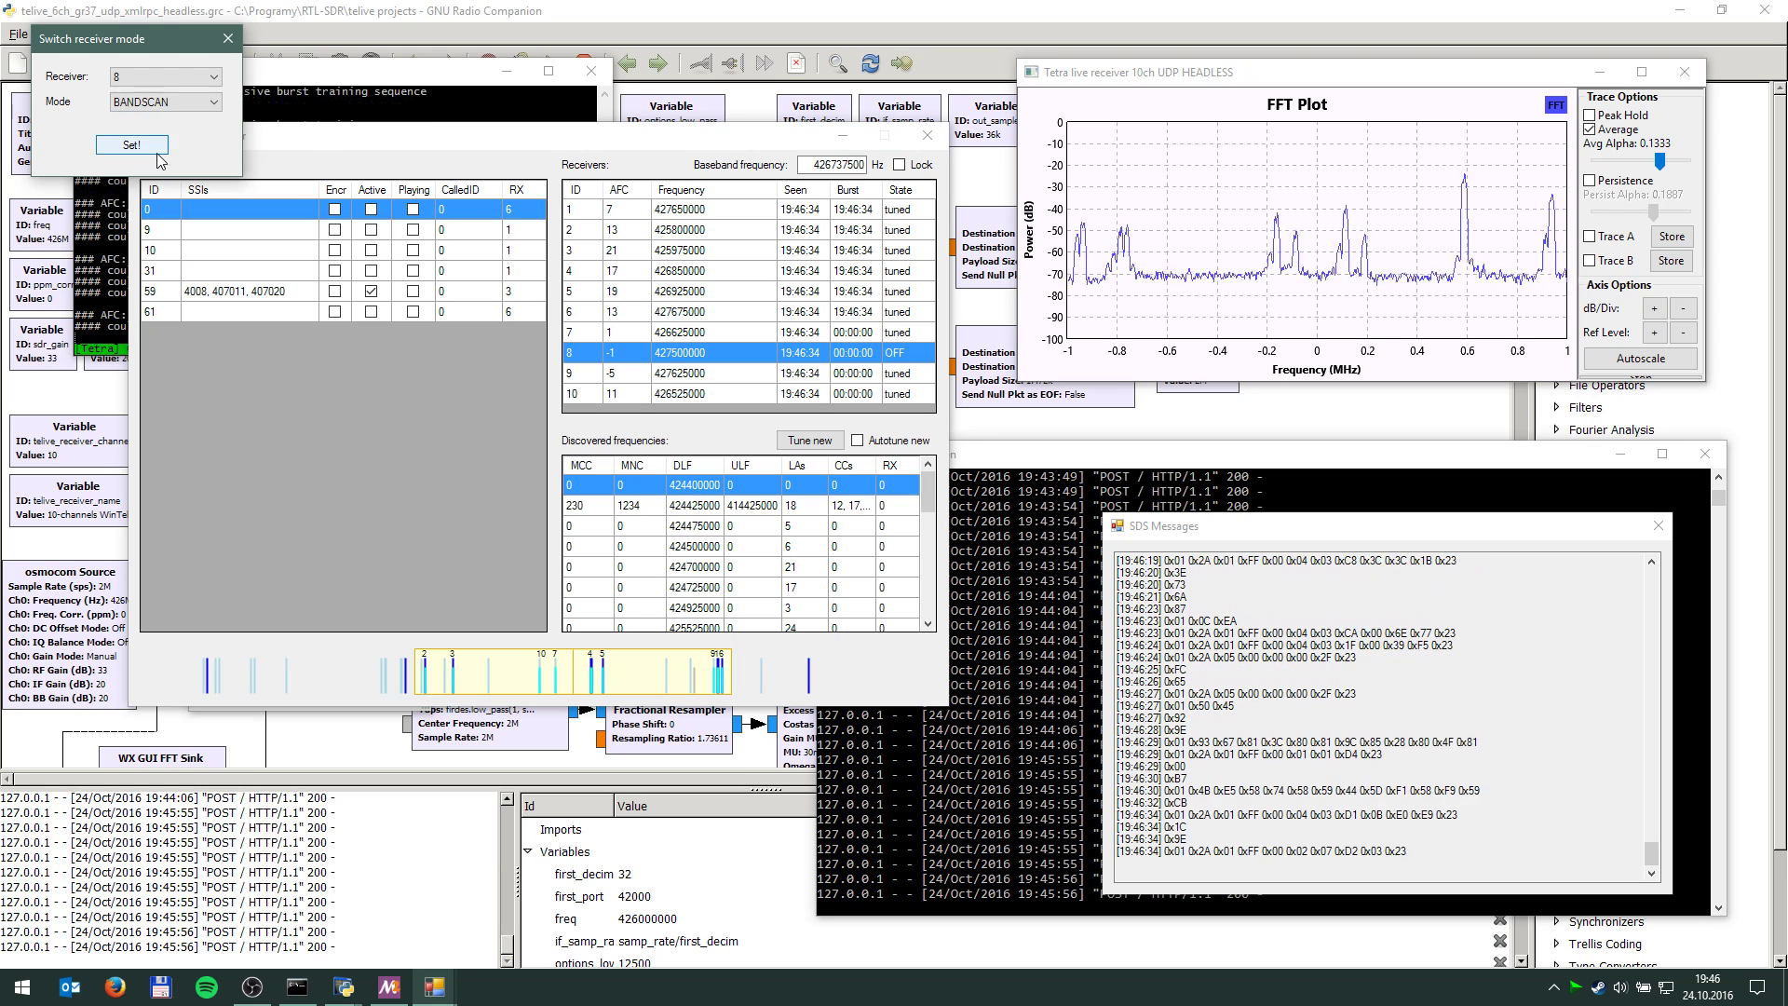
left_click(157, 151)
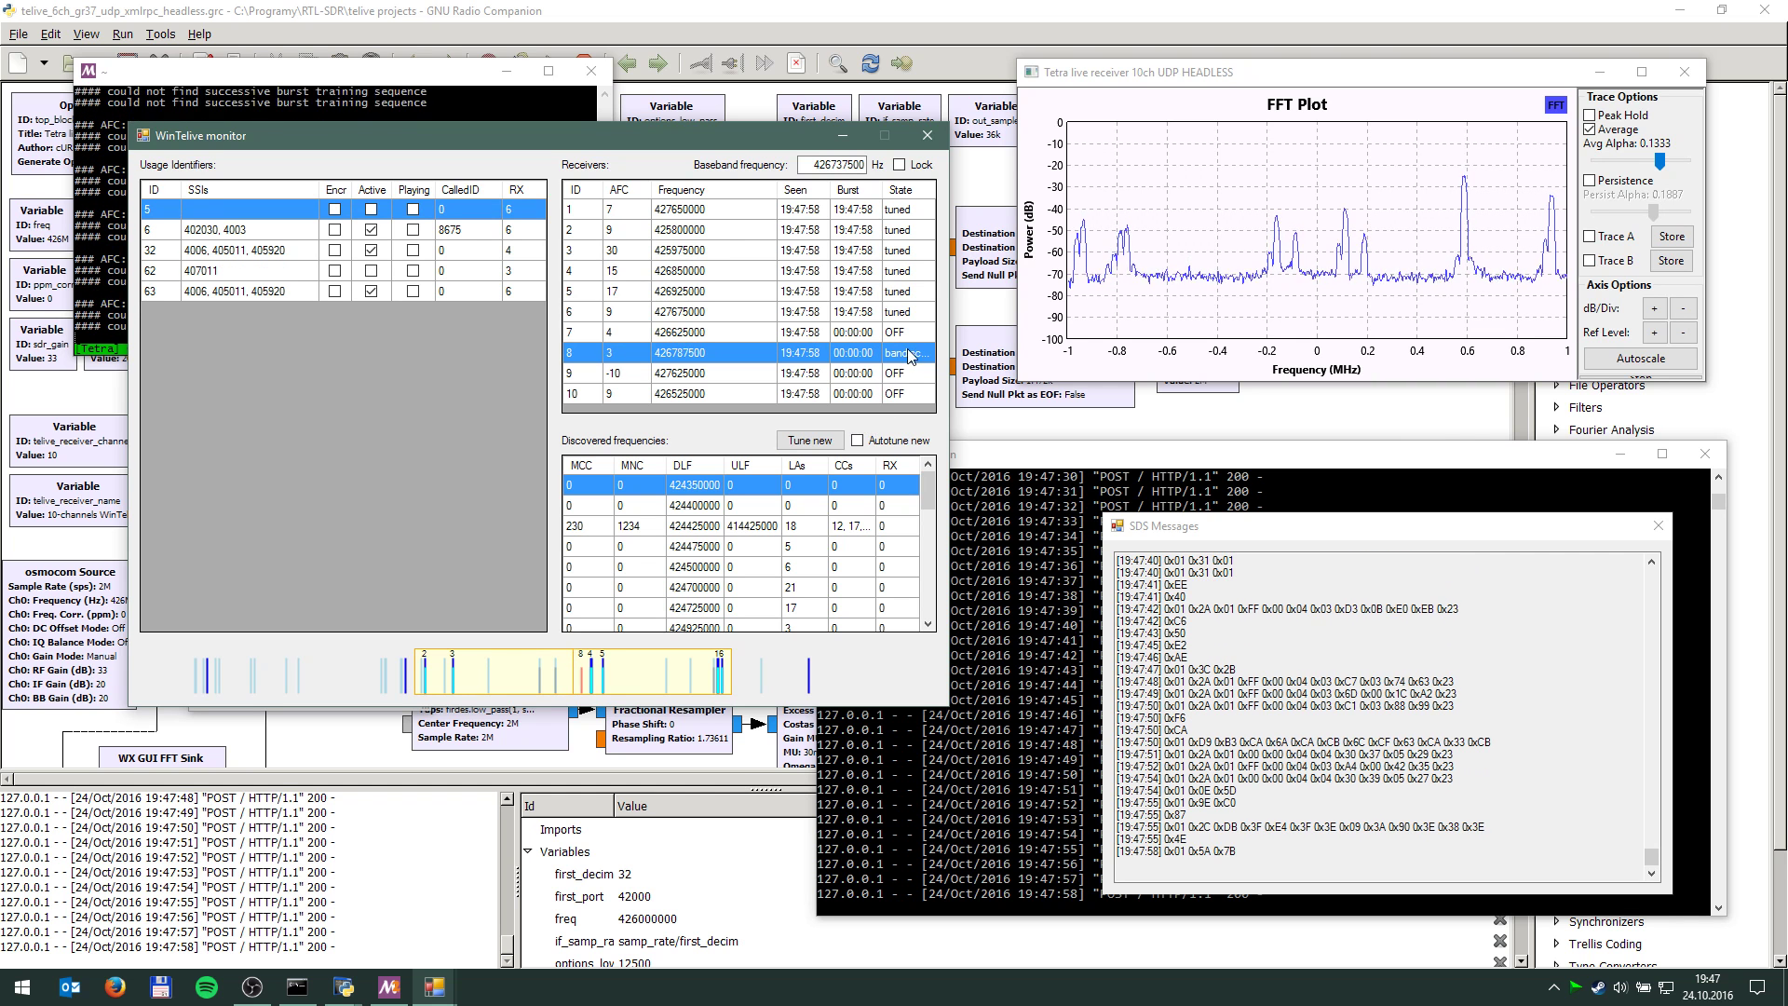
left_click(922, 378)
left_click(922, 393)
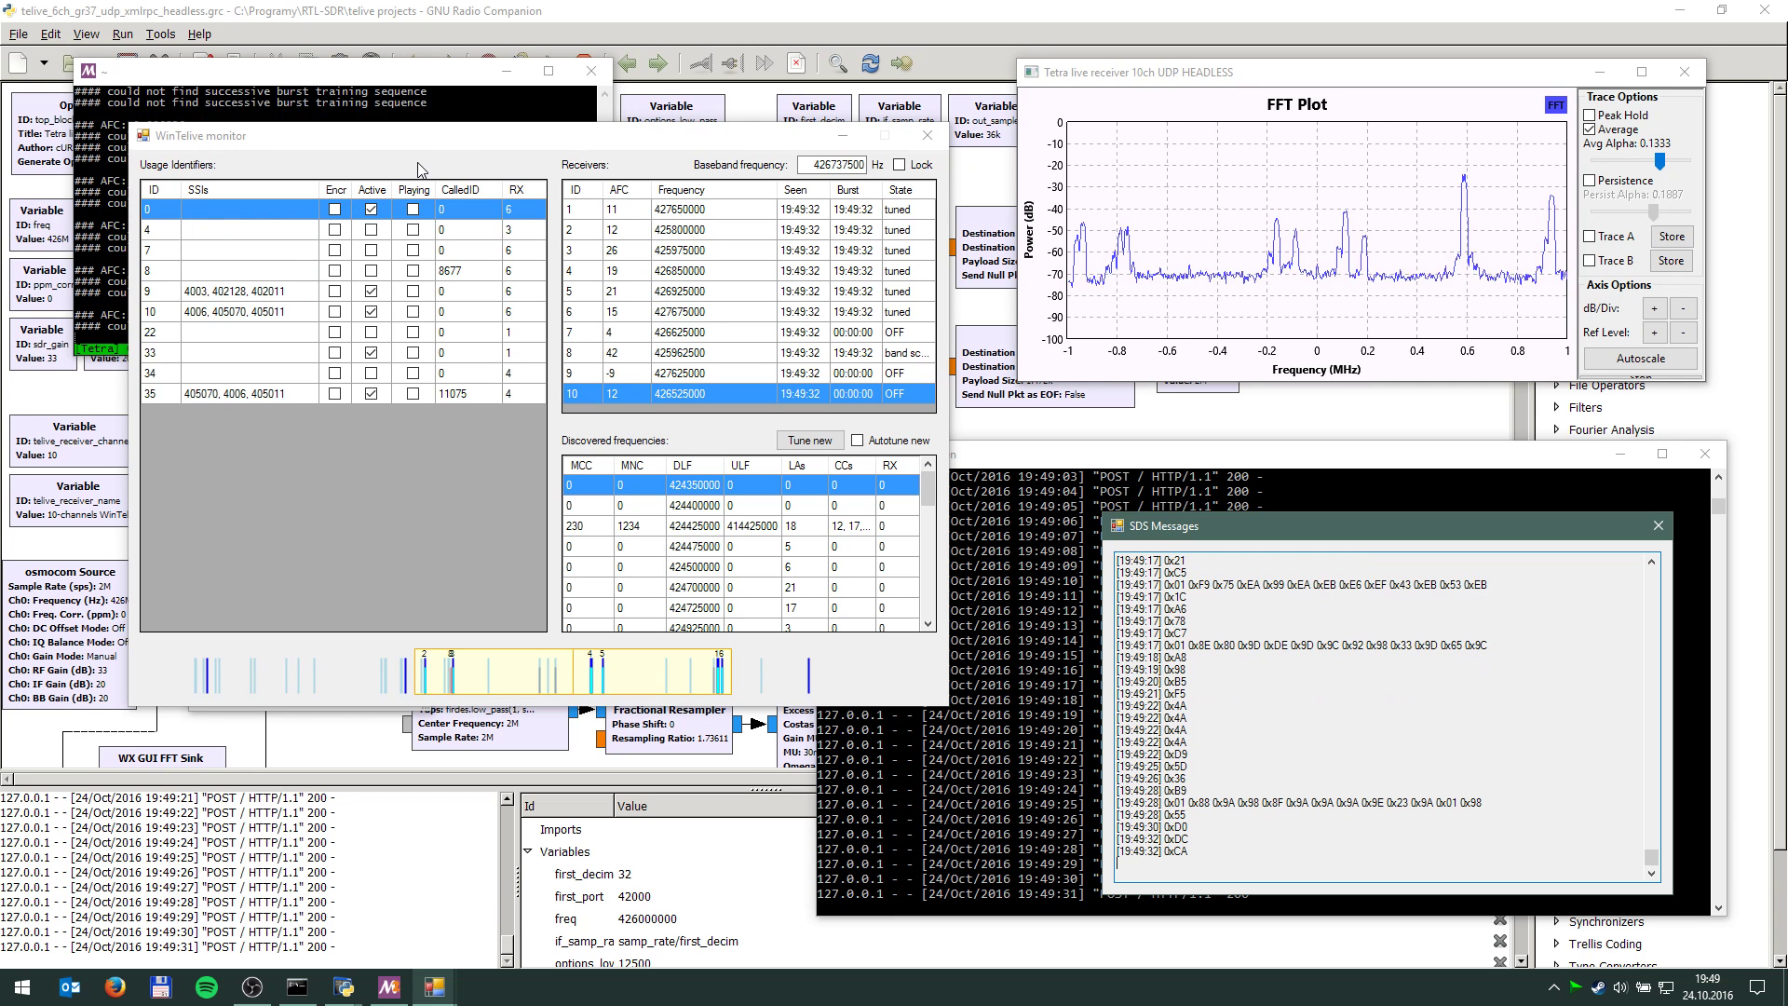
Move the WinTelive monitor aside and close the WinTelive connection window to end the program.
left_click(467, 137)
left_click_drag(467, 136, 1004, 180)
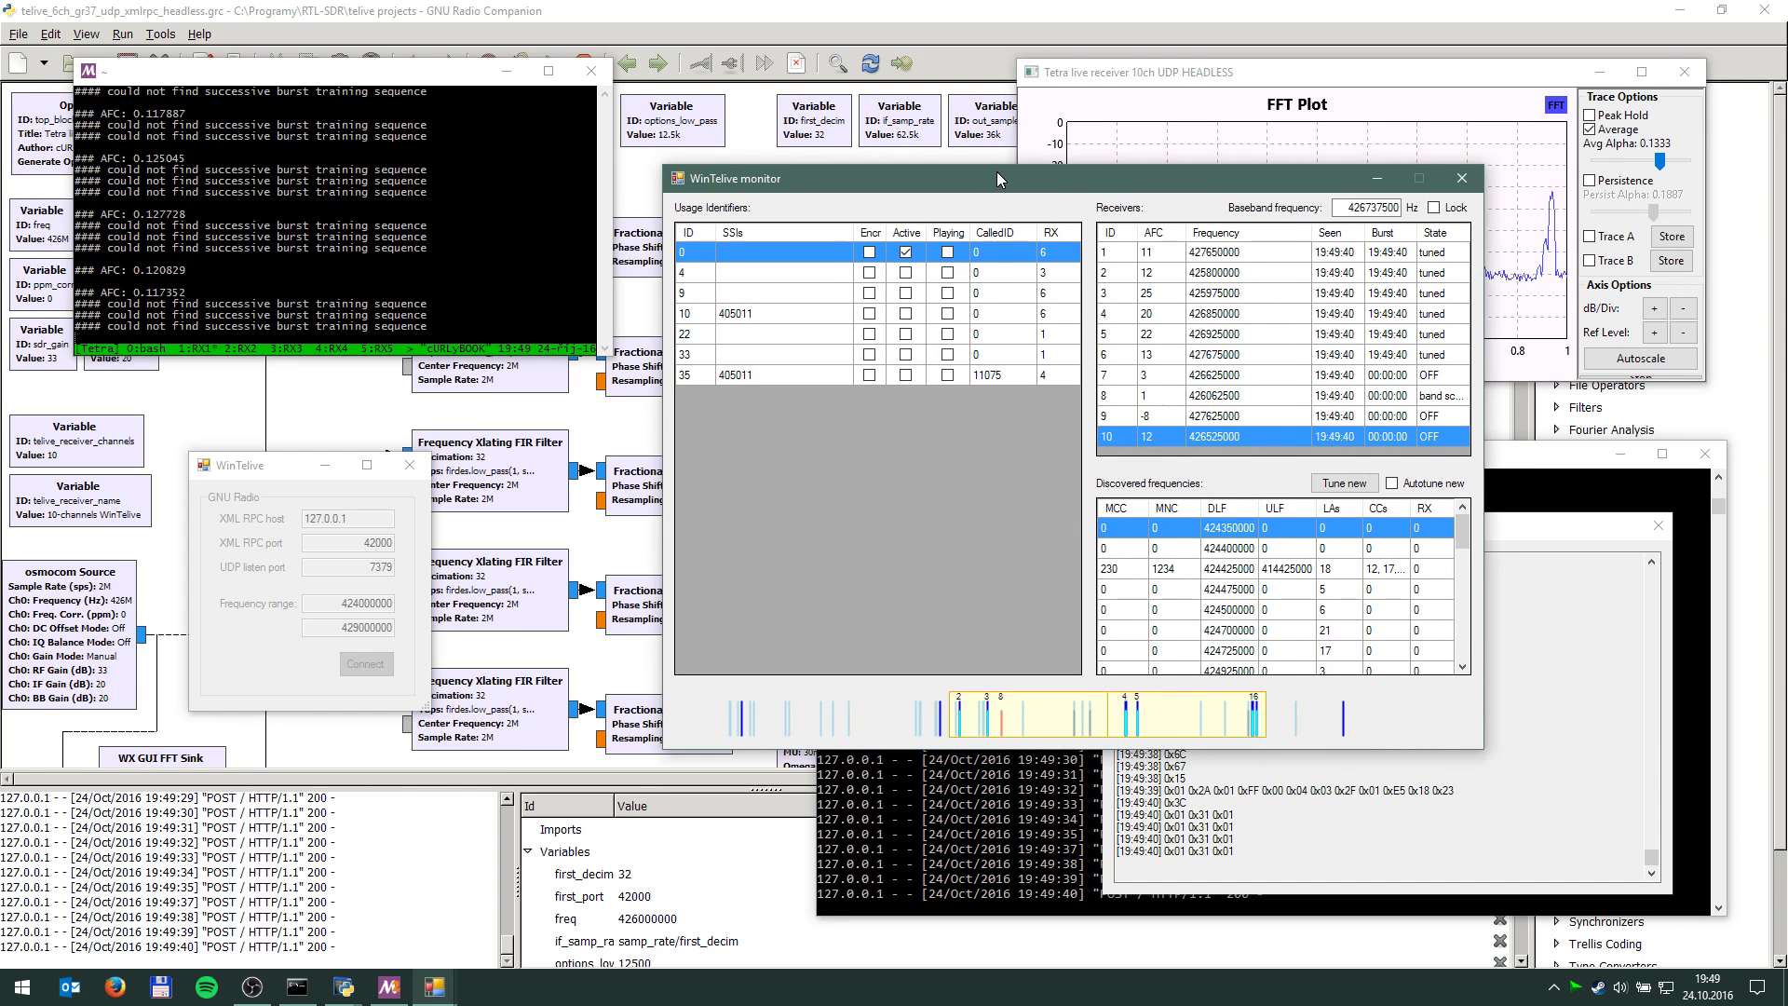
left_click(410, 465)
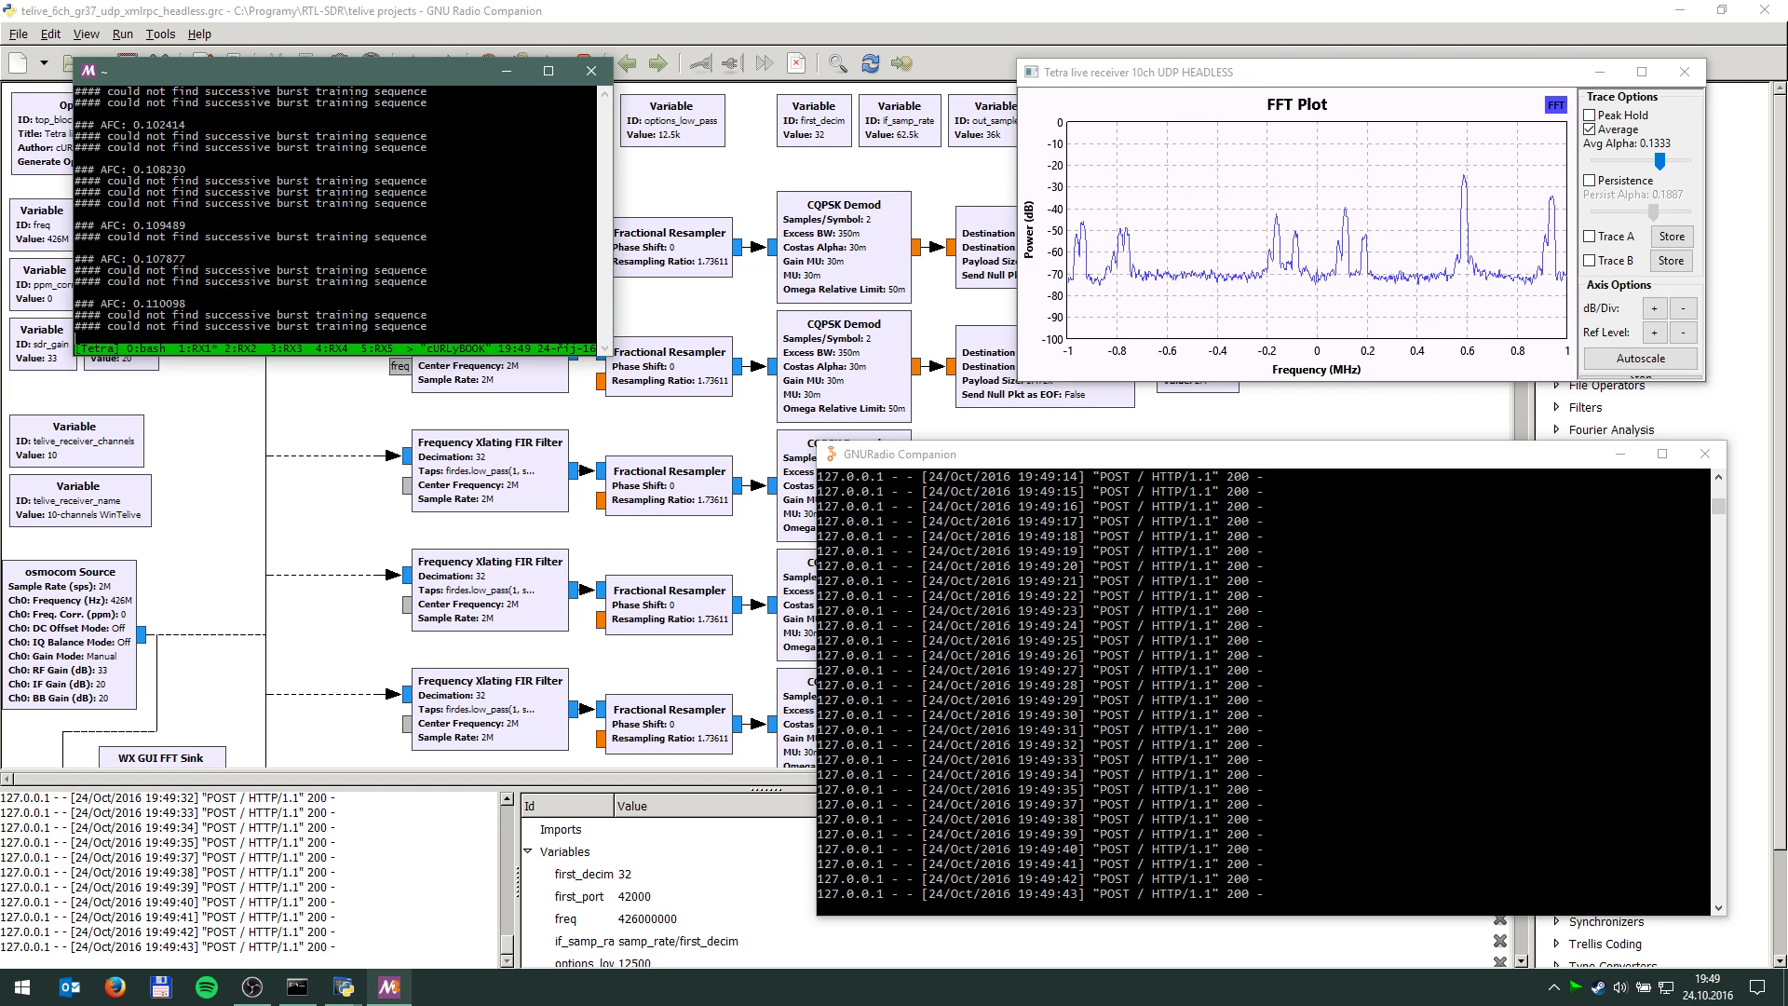
Shut down the decoder windows of the Tetra tmux session and close the terminal.
key("ctrl+b")
key("9")
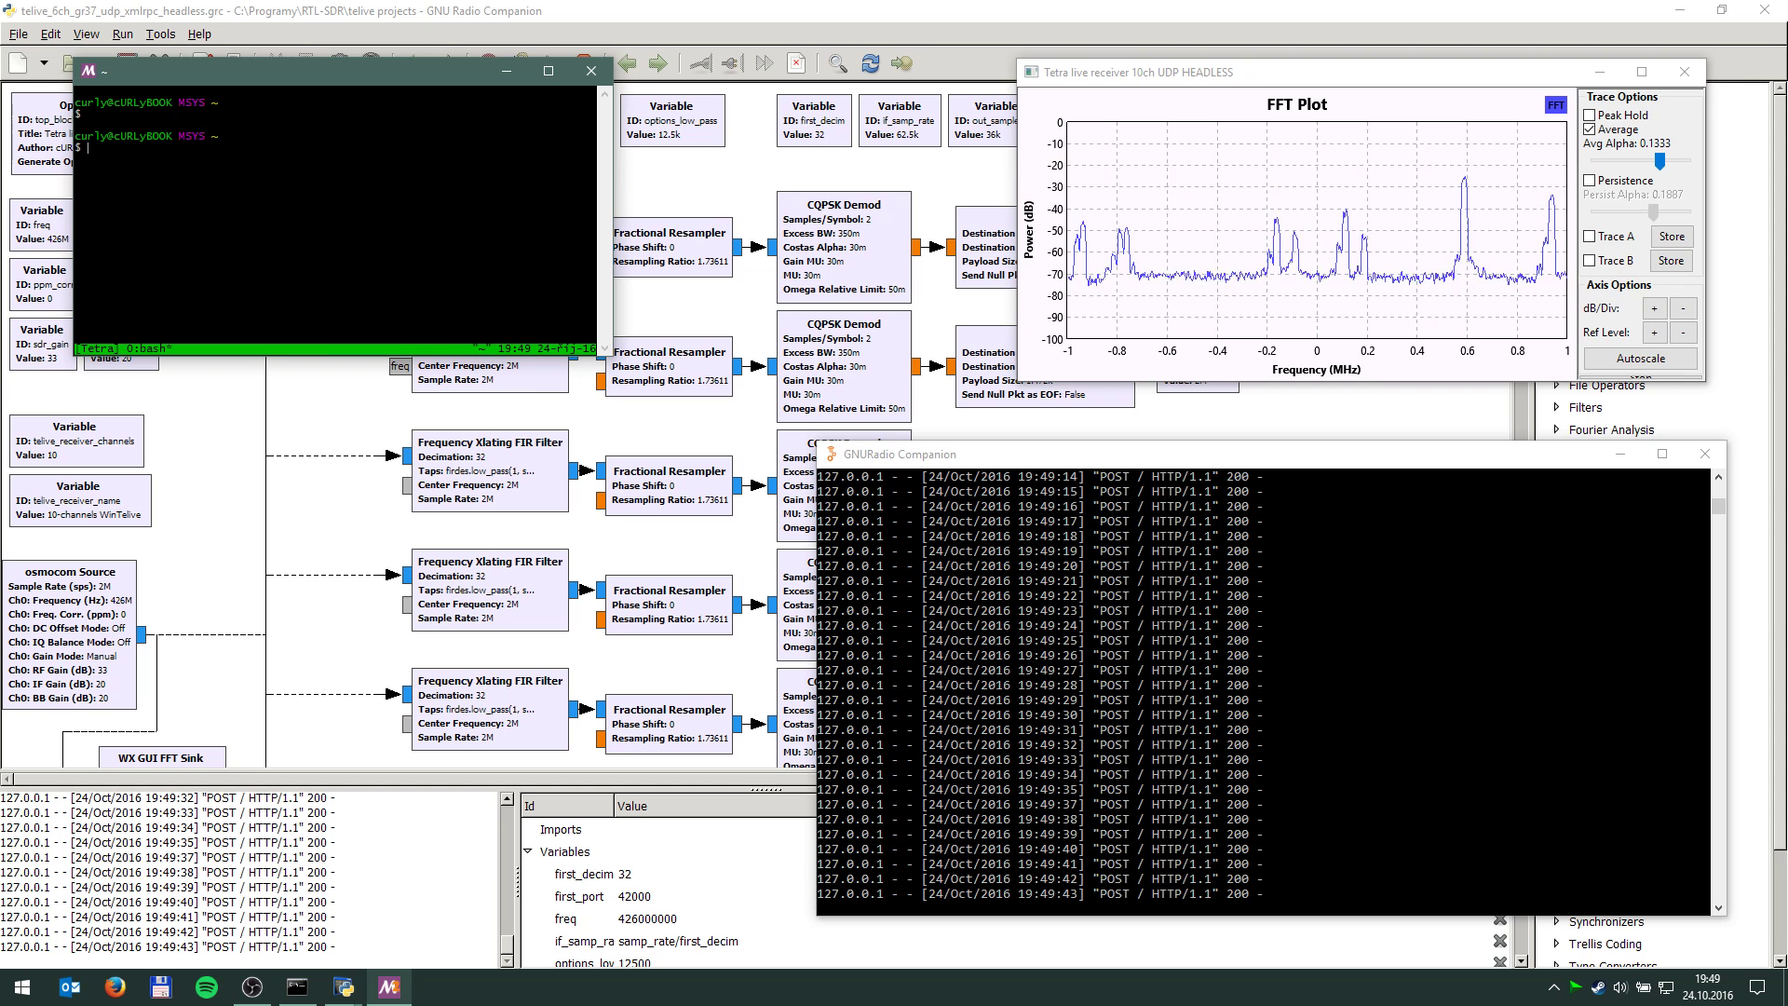
key("Return")
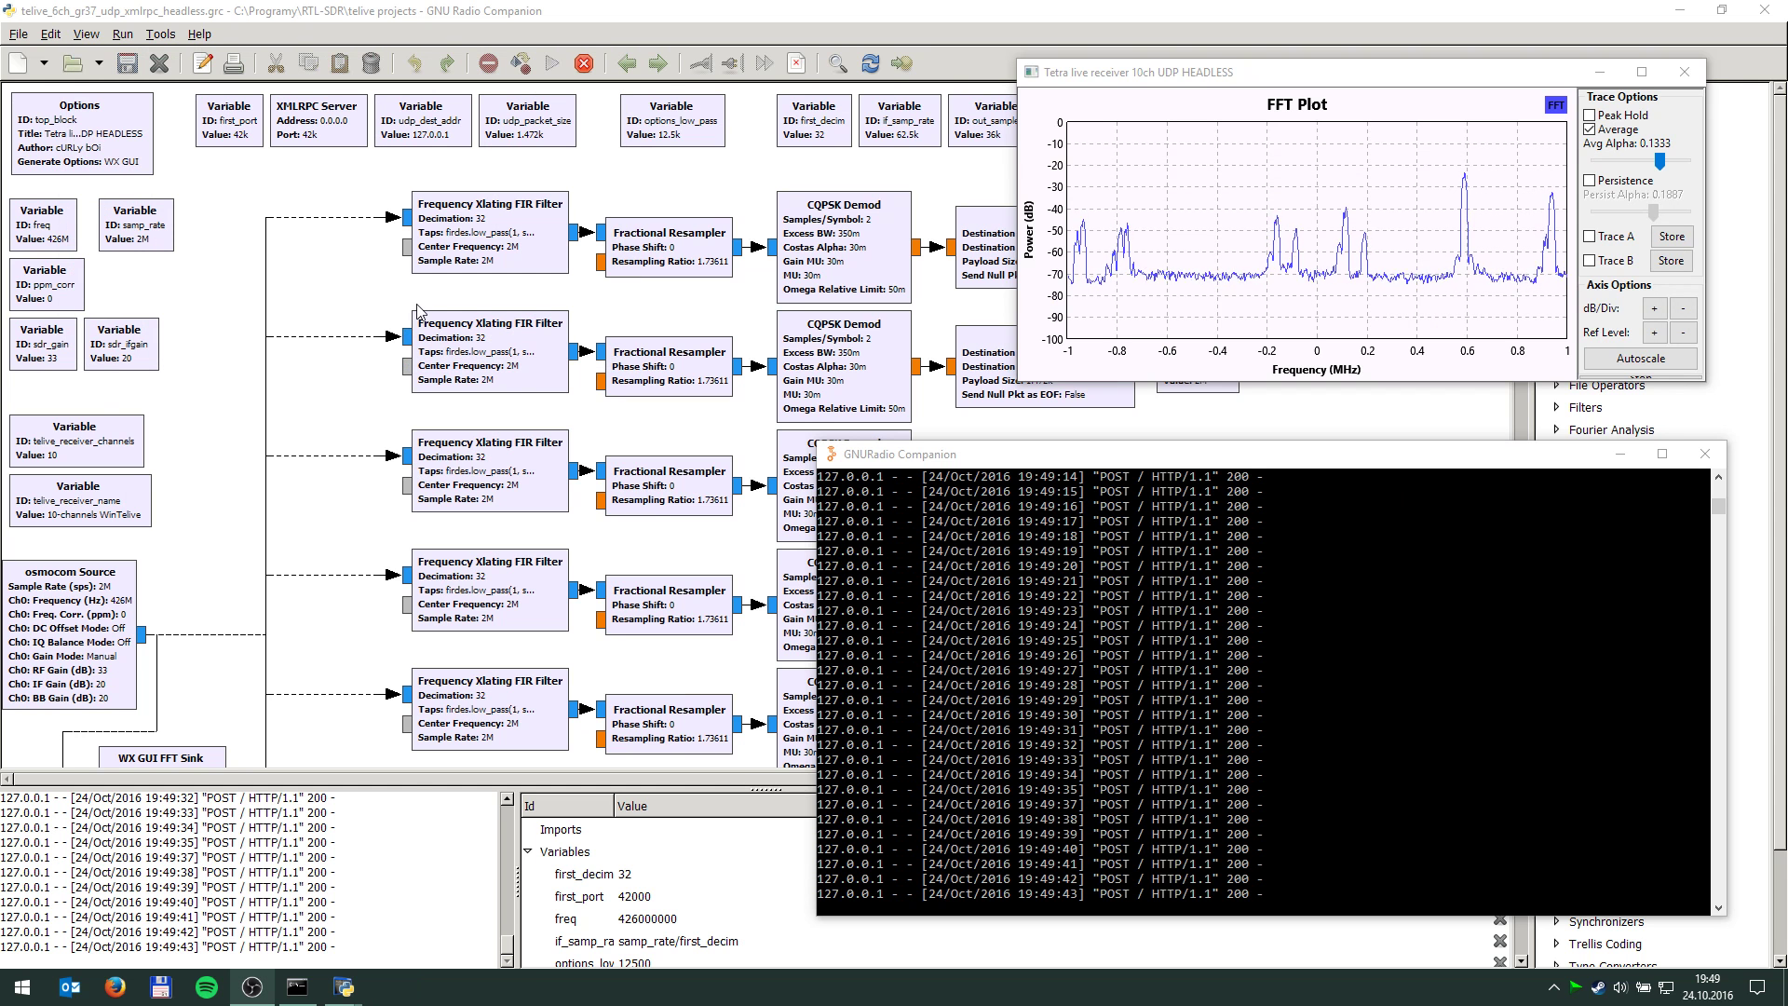